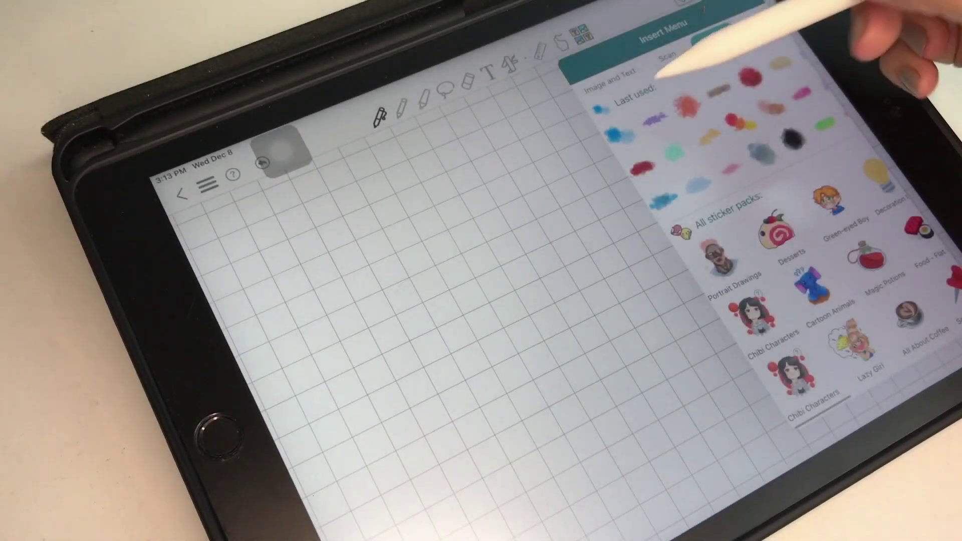
- Add the blue watercolour cloud sticker and hand-write 'Understanding' over it
{"action": "left_click", "coordinate": [646, 136]}
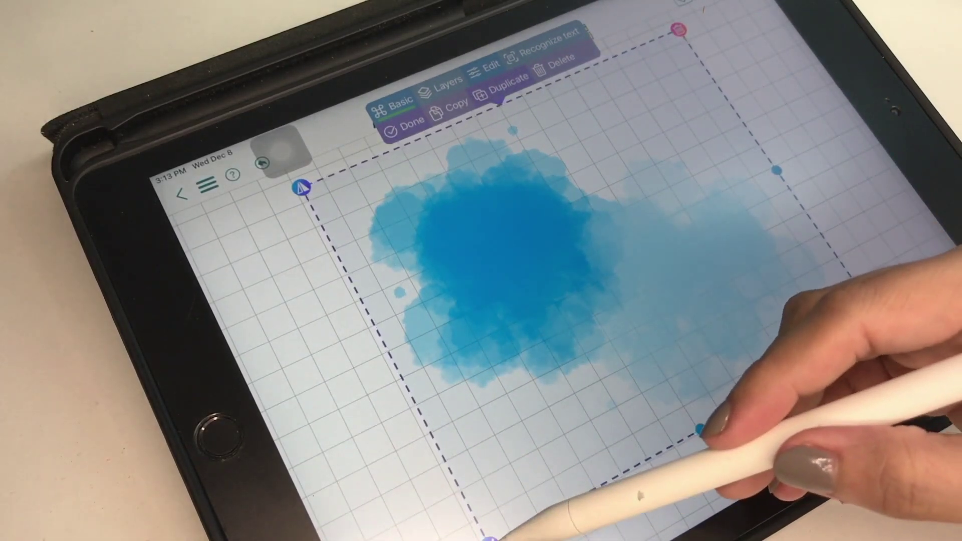
{"action": "left_click", "coordinate": [699, 424]}
{"action": "left_click_drag", "start_coordinate": [443, 229], "coordinate": [536, 208]}
{"action": "left_click_drag", "start_coordinate": [545, 201], "coordinate": [615, 162]}
{"action": "left_click_drag", "start_coordinate": [621, 166], "coordinate": [648, 180]}
- Hand-write 'Collanote' on a second line below 'Understanding'
{"action": "left_click_drag", "start_coordinate": [577, 229], "coordinate": [606, 239]}
{"action": "left_click_drag", "start_coordinate": [617, 226], "coordinate": [616, 230]}
{"action": "left_click_drag", "start_coordinate": [655, 197], "coordinate": [651, 199]}
{"action": "left_click_drag", "start_coordinate": [669, 182], "coordinate": [680, 302]}
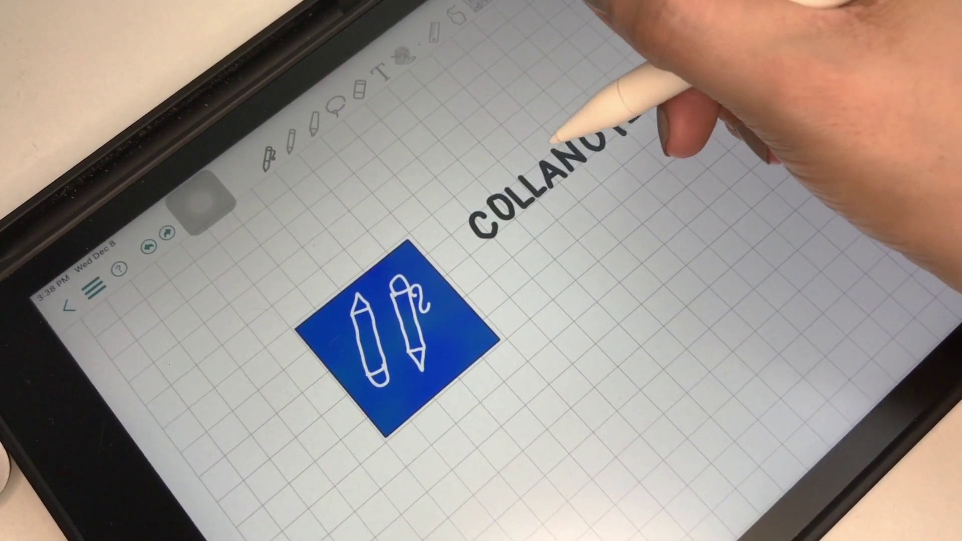
- Draw a downward arrow below COLLANOTE and write 'free app' beneath it
{"action": "left_click_drag", "start_coordinate": [594, 198], "coordinate": [601, 229]}
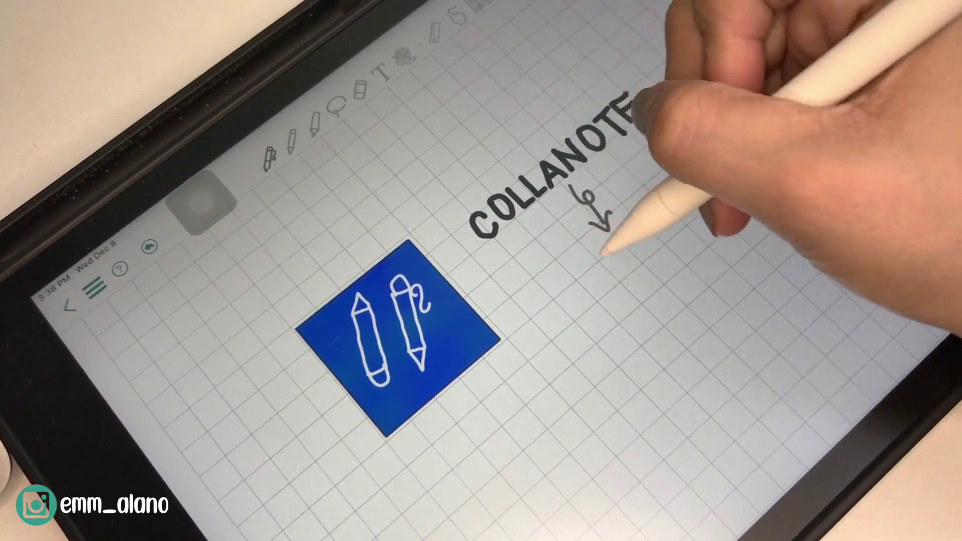
{"action": "left_click_drag", "start_coordinate": [596, 278], "coordinate": [591, 299]}
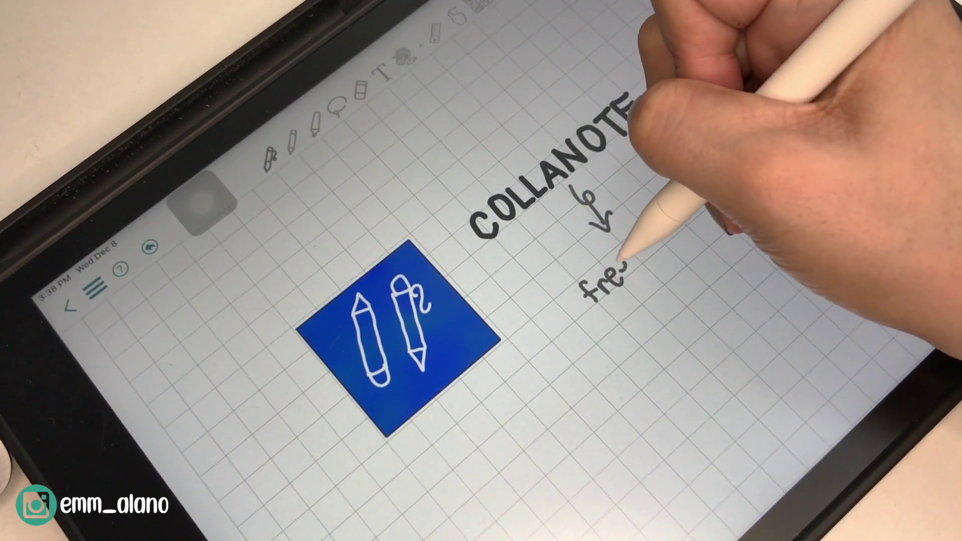
{"action": "left_click_drag", "start_coordinate": [623, 256], "coordinate": [637, 265]}
{"action": "left_click_drag", "start_coordinate": [655, 233], "coordinate": [693, 224]}
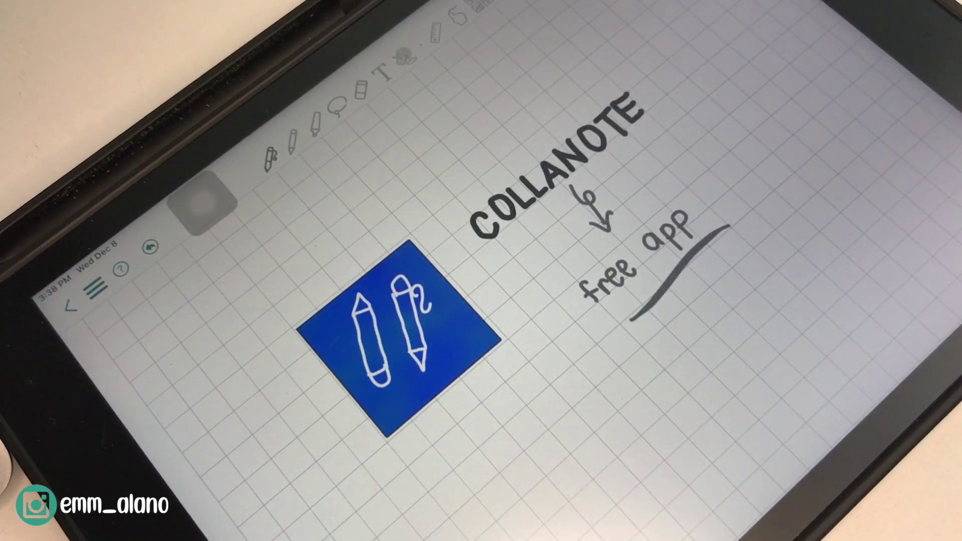
- Draw green arrows labelled powerful note taking, PDF editor, whiteboard, memo app and digital planner
{"action": "left_click_drag", "start_coordinate": [532, 193], "coordinate": [680, 136]}
{"action": "left_click_drag", "start_coordinate": [598, 154], "coordinate": [647, 158]}
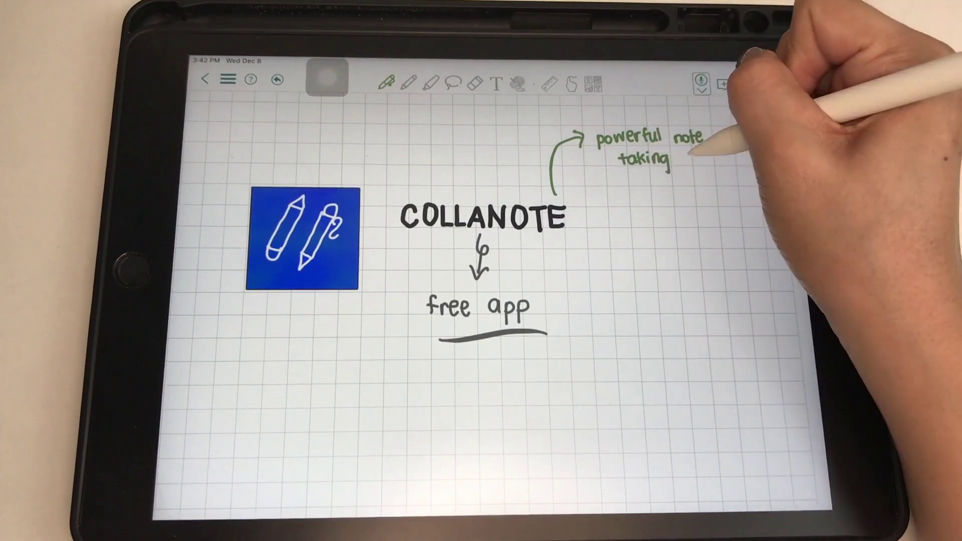
{"action": "left_click_drag", "start_coordinate": [557, 192], "coordinate": [685, 199]}
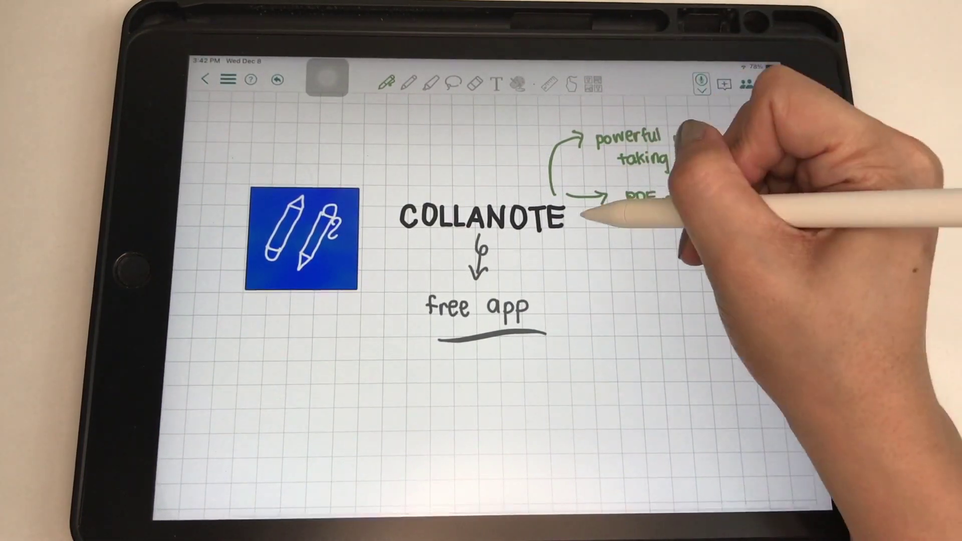
{"action": "left_click_drag", "start_coordinate": [577, 223], "coordinate": [621, 233]}
{"action": "left_click_drag", "start_coordinate": [688, 237], "coordinate": [713, 241]}
{"action": "left_click_drag", "start_coordinate": [568, 240], "coordinate": [692, 271]}
{"action": "left_click_drag", "start_coordinate": [544, 248], "coordinate": [596, 312]}
{"action": "left_click_drag", "start_coordinate": [612, 299], "coordinate": [669, 312]}
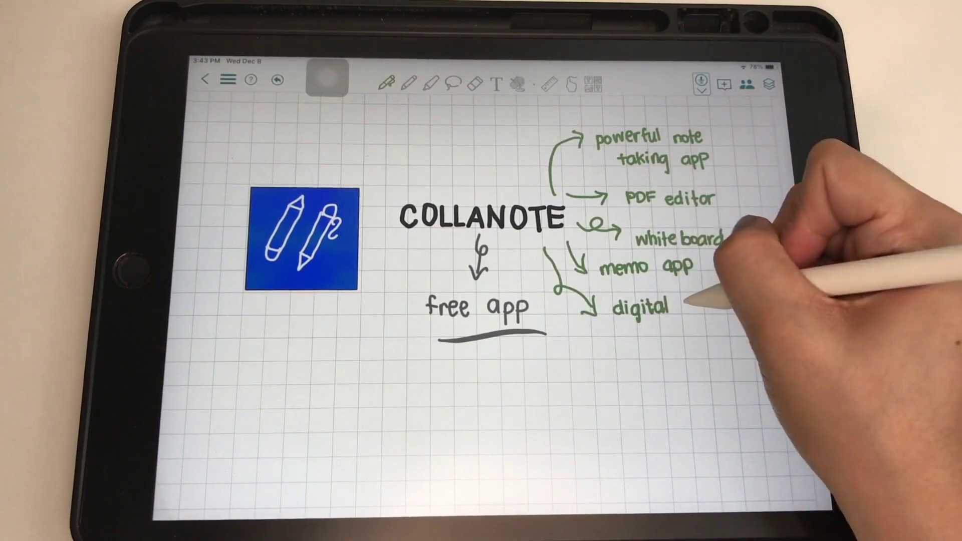
{"action": "left_click_drag", "start_coordinate": [741, 308], "coordinate": [749, 300]}
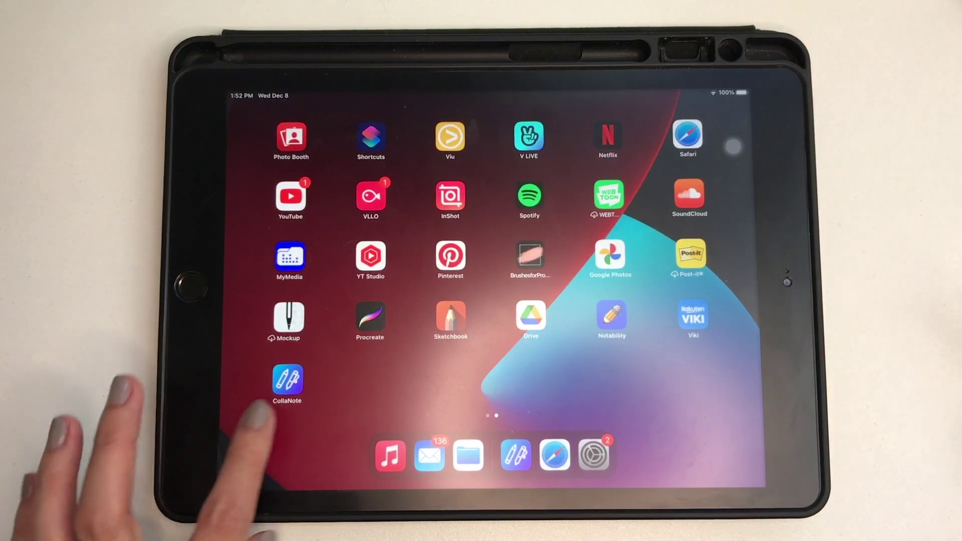
- Launch CollaNote from the home screen, then open and close the profile sidebar
{"action": "left_click", "coordinate": [288, 380]}
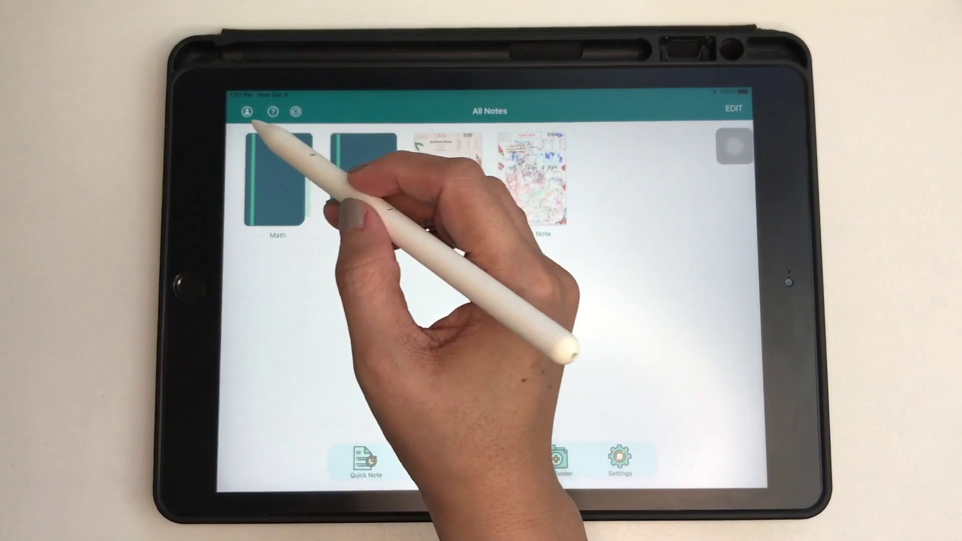
{"action": "left_click", "coordinate": [247, 112]}
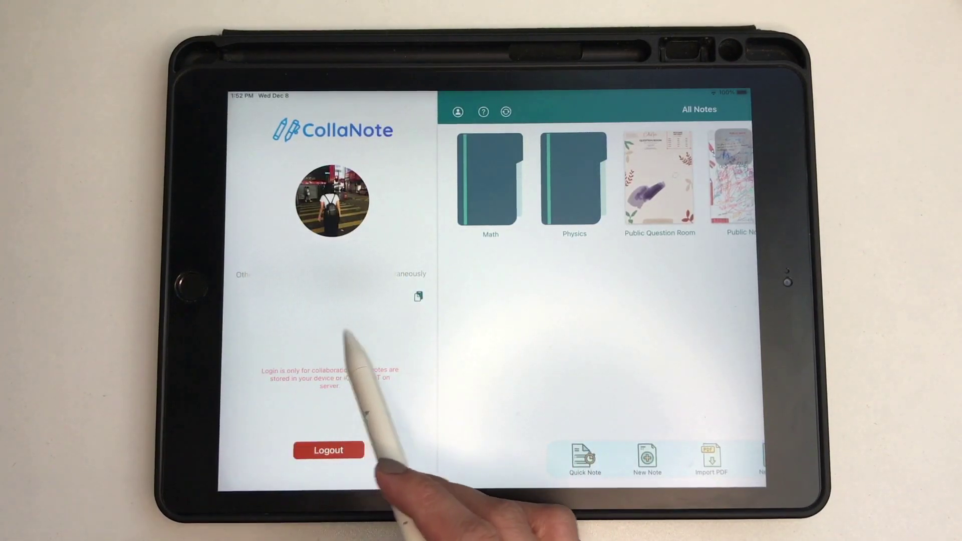
{"action": "left_click", "coordinate": [516, 331]}
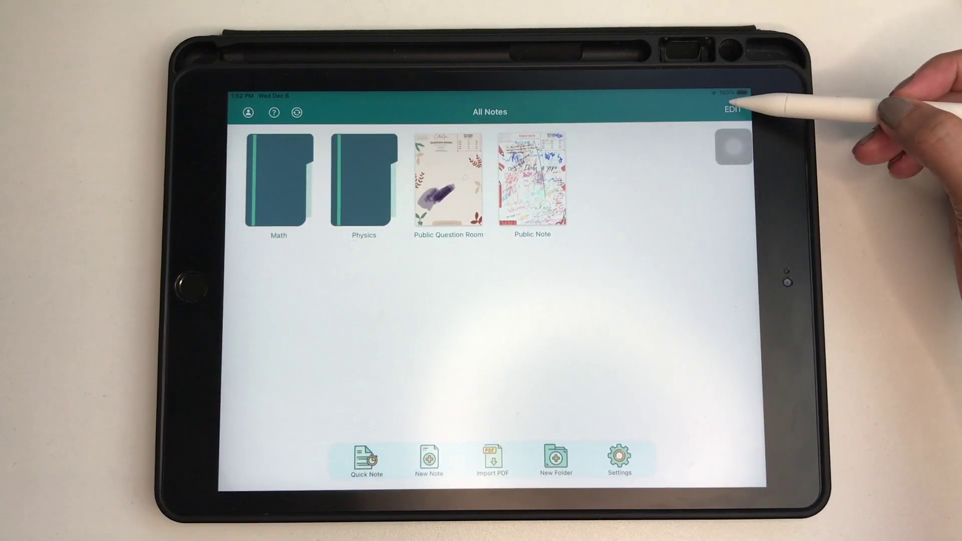
{"action": "left_click", "coordinate": [730, 109]}
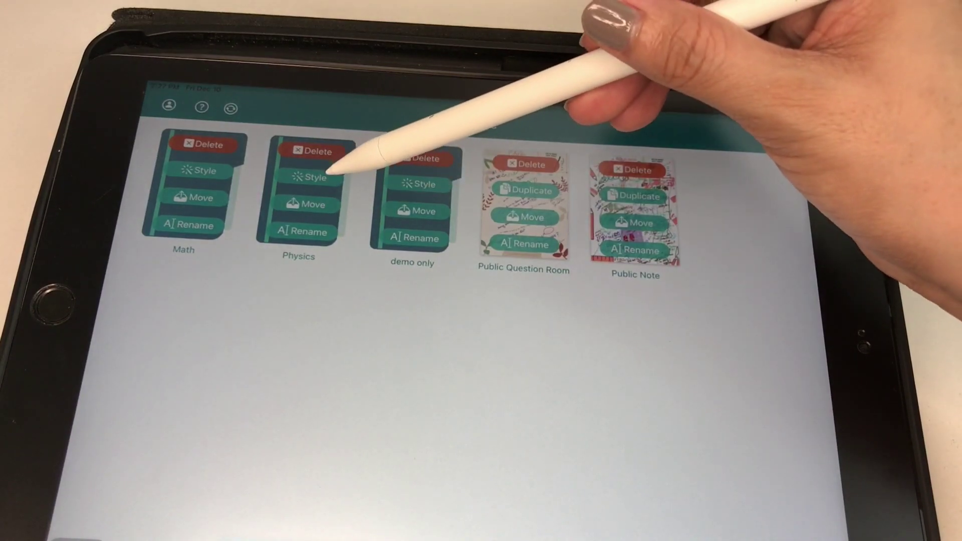
{"action": "left_click", "coordinate": [329, 174]}
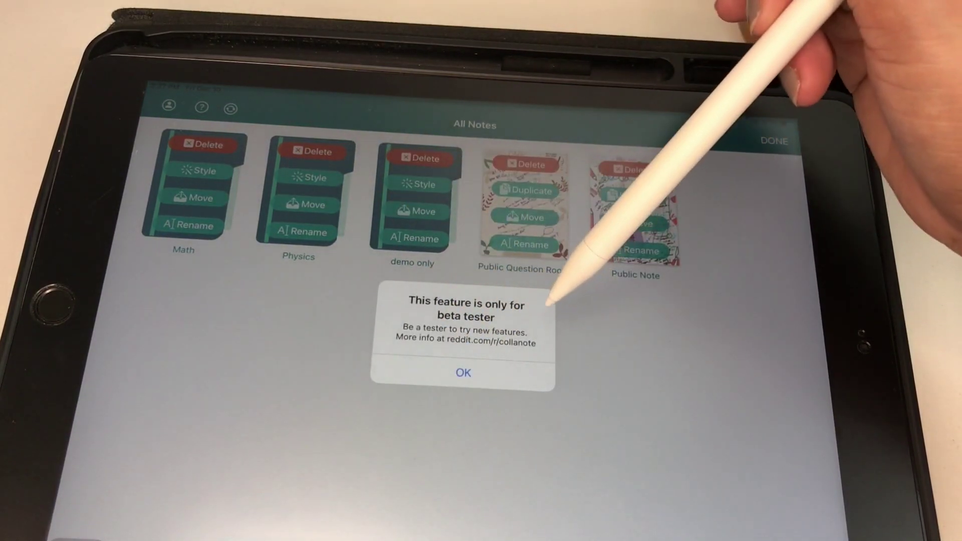
{"action": "left_click", "coordinate": [464, 372]}
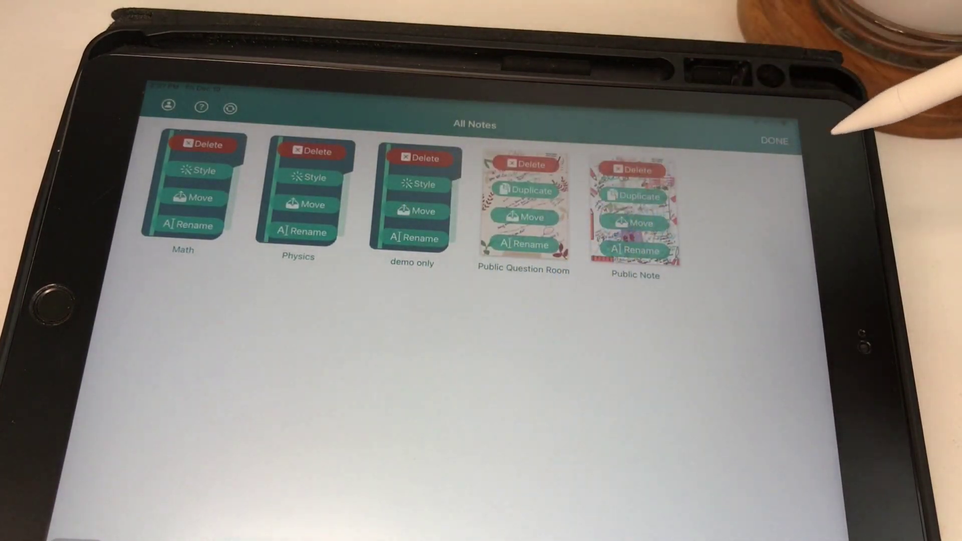
{"action": "left_click", "coordinate": [774, 141]}
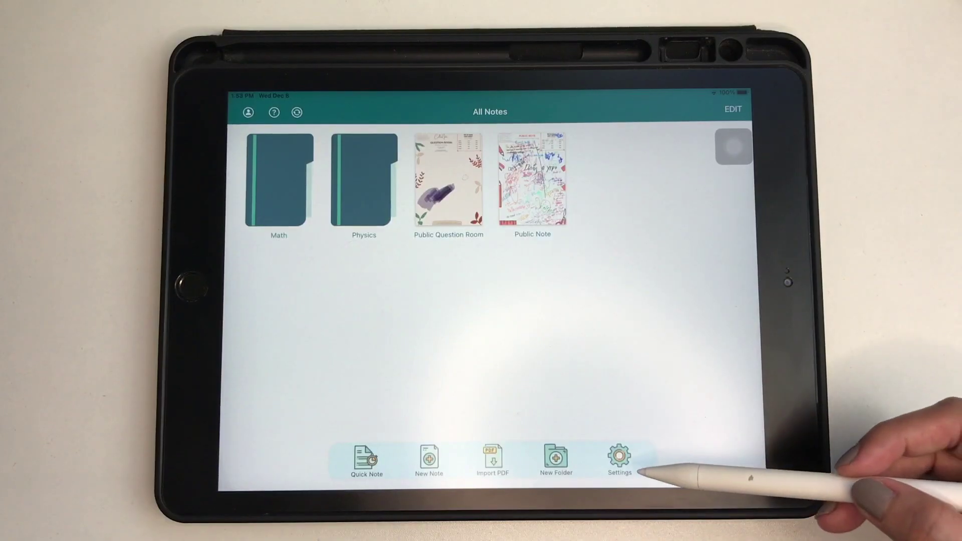
- In General settings, set note sorting to edited date
{"action": "left_click", "coordinate": [620, 454]}
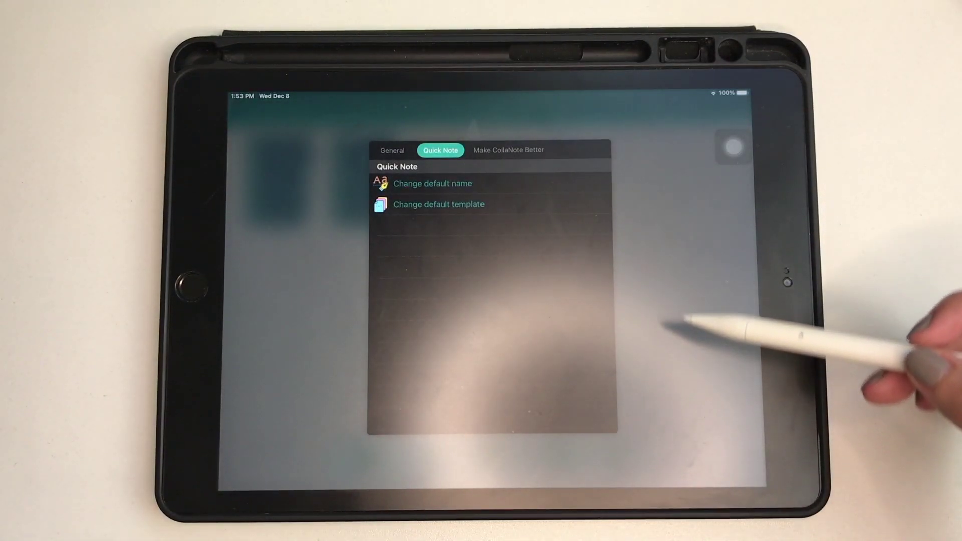
{"action": "left_click", "coordinate": [392, 150]}
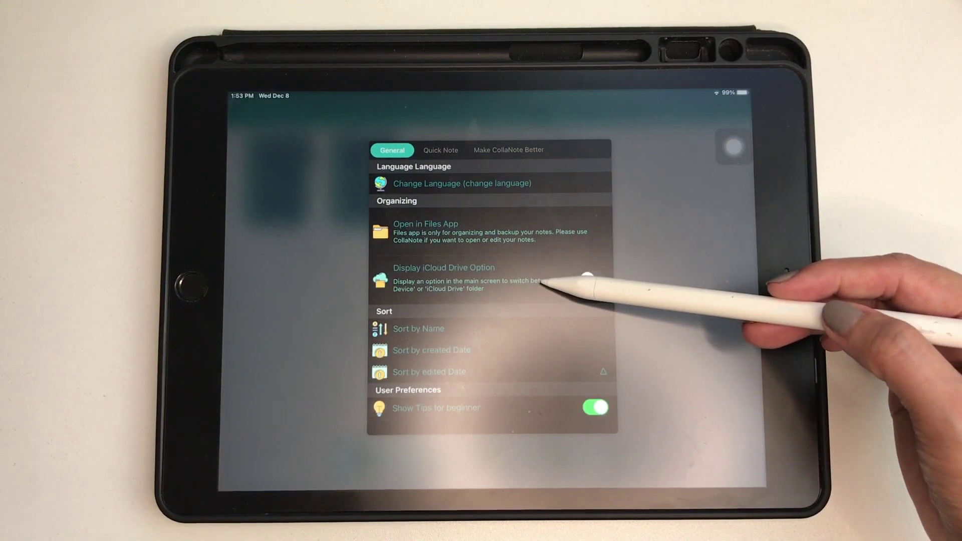
{"action": "left_click", "coordinate": [555, 333]}
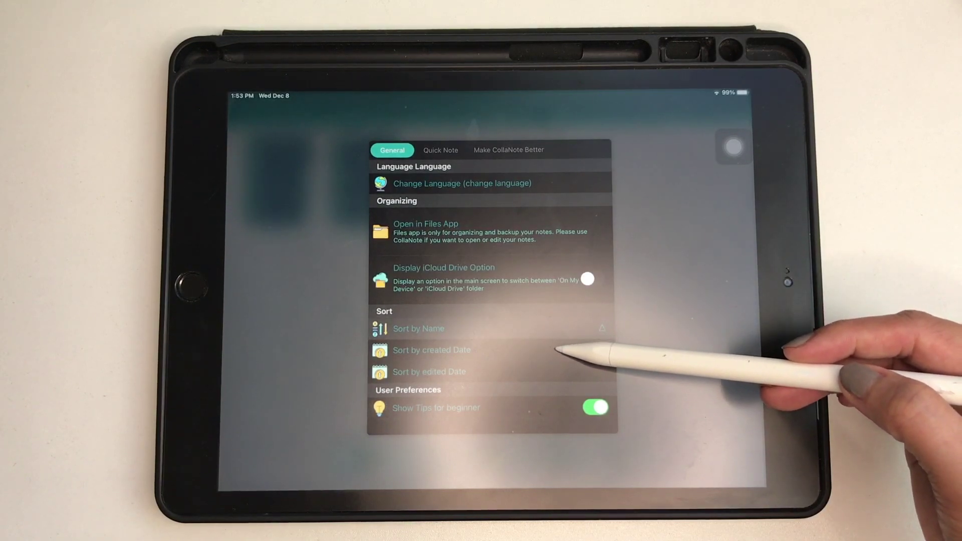
{"action": "left_click", "coordinate": [557, 372]}
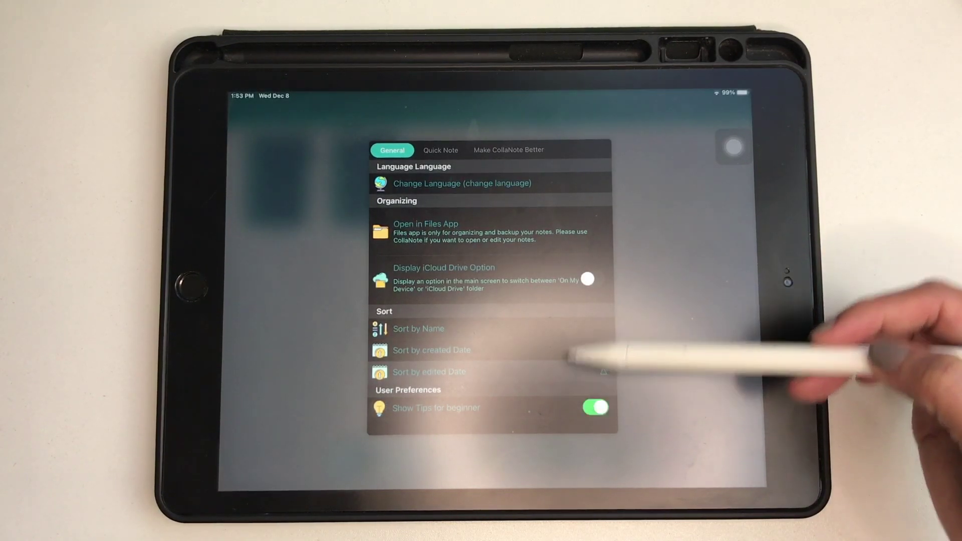
- Check the Quick Note default name without changing it, then view Make CollaNote Better
{"action": "left_click", "coordinate": [442, 150]}
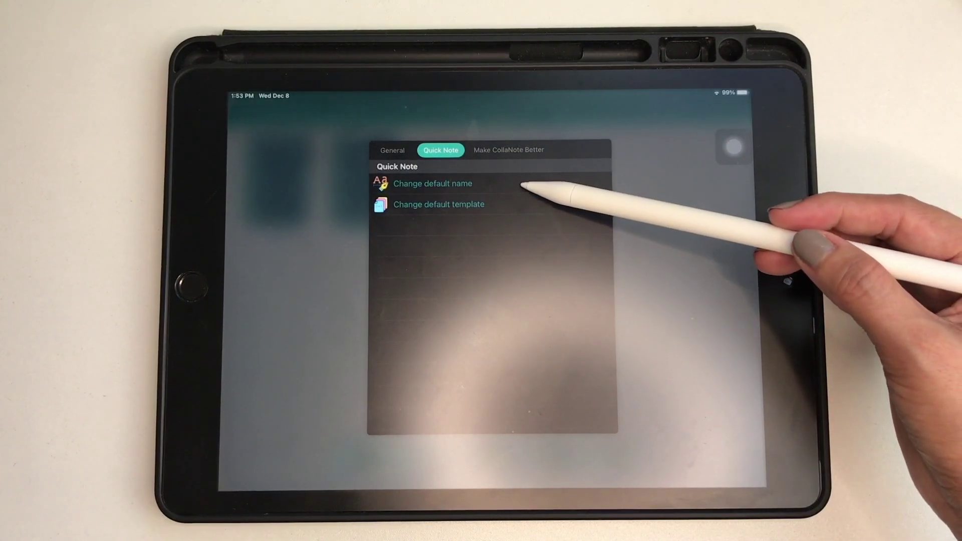
{"action": "left_click", "coordinate": [526, 183]}
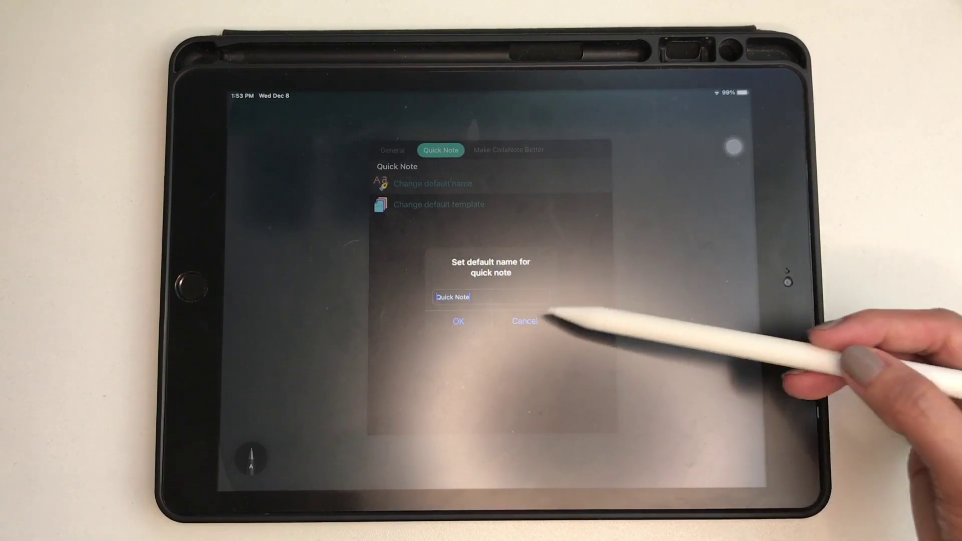
{"action": "left_click", "coordinate": [524, 321]}
{"action": "left_click", "coordinate": [509, 150]}
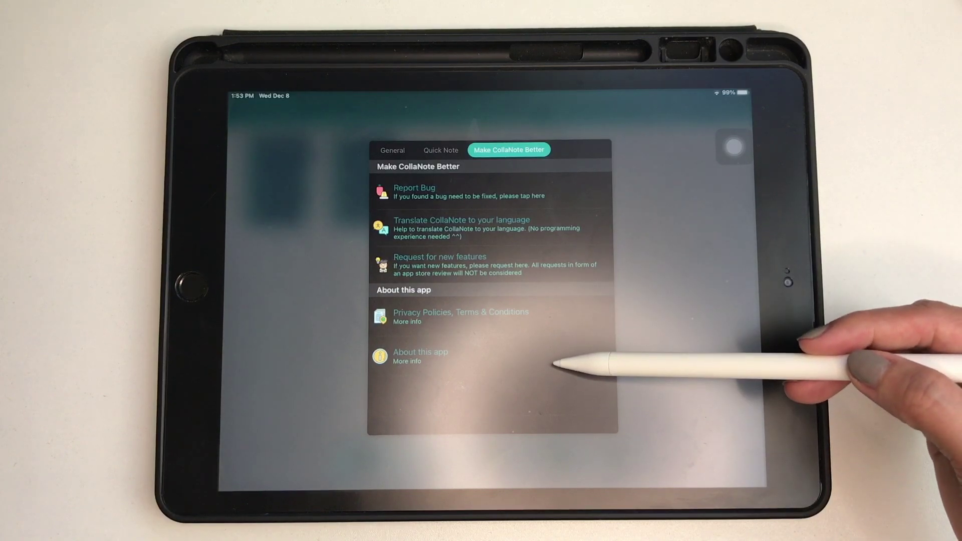
- Close settings and browse the Math folder and the public notes
{"action": "left_click", "coordinate": [635, 226]}
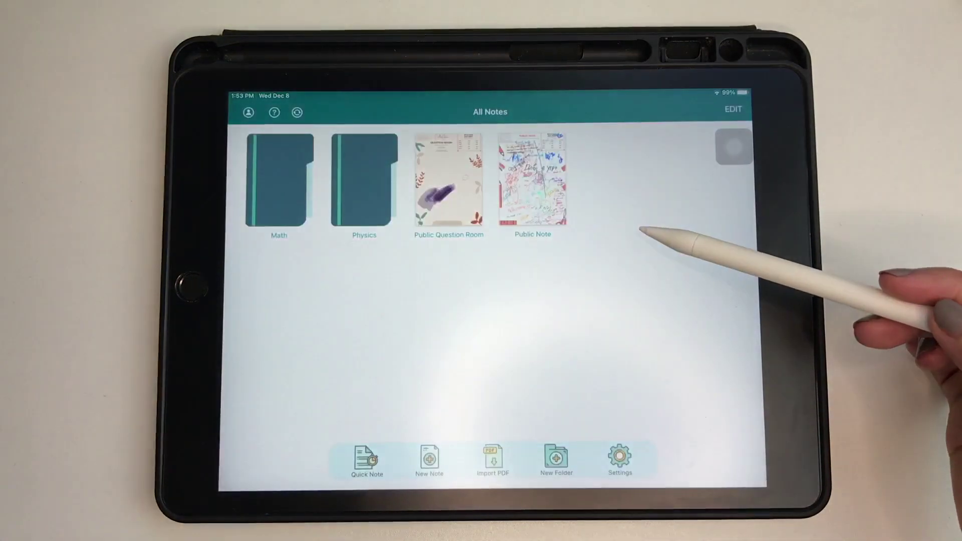
{"action": "left_click", "coordinate": [279, 199]}
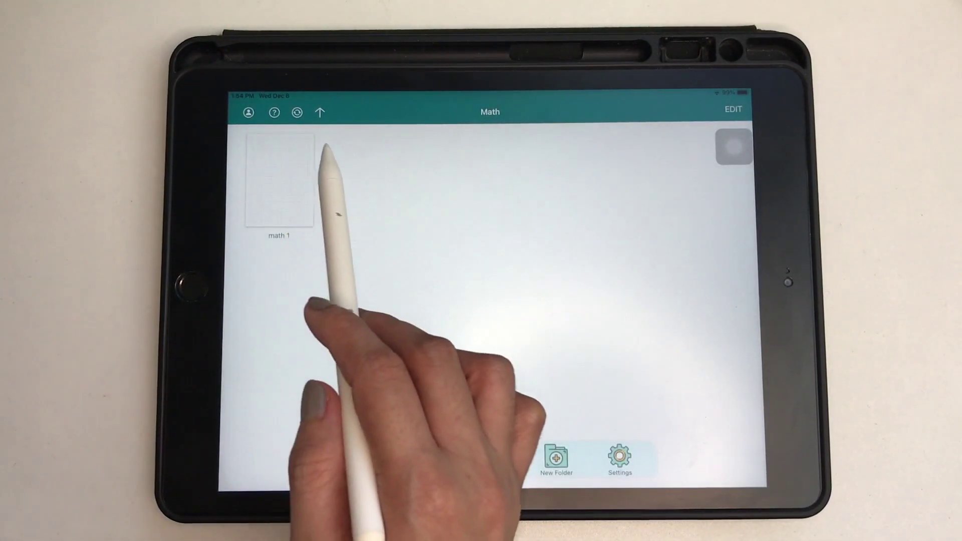
{"action": "left_click", "coordinate": [319, 112]}
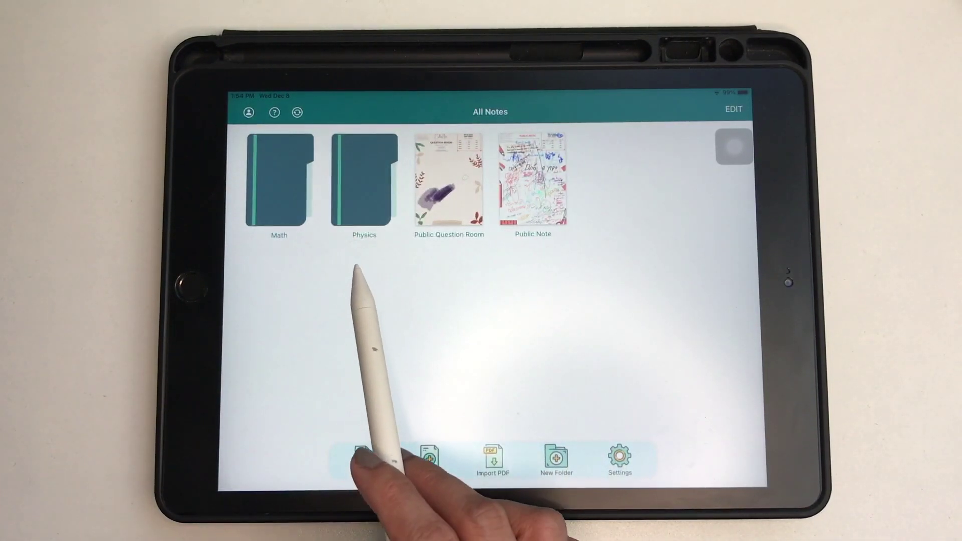
{"action": "left_click", "coordinate": [458, 223]}
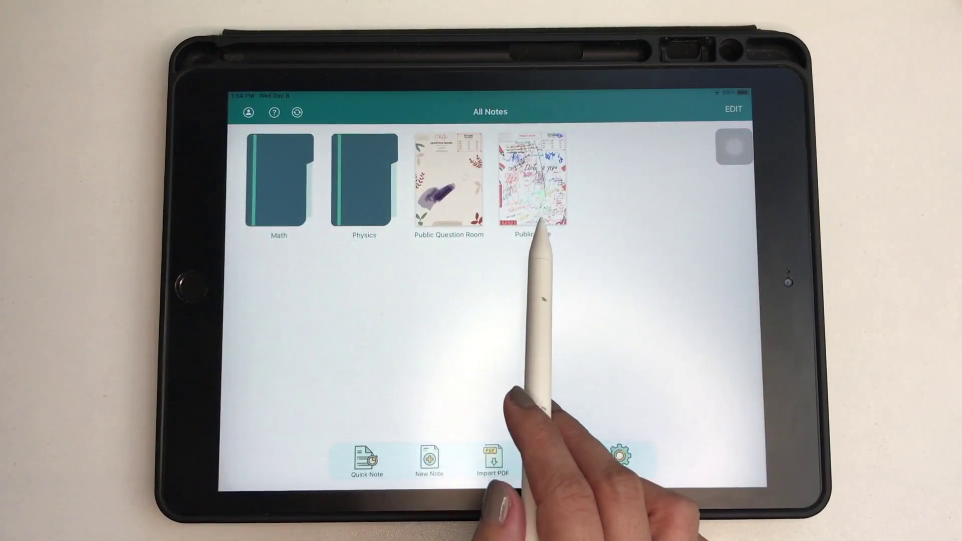
{"action": "left_click", "coordinate": [534, 214]}
{"action": "left_click", "coordinate": [238, 111]}
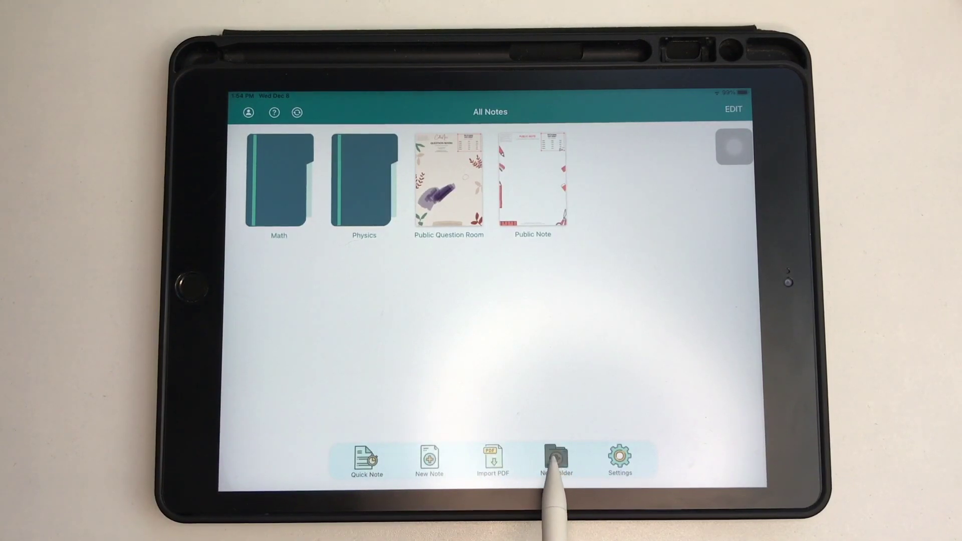
- Create a folder named 'demo only' and open it
{"action": "left_click", "coordinate": [554, 461]}
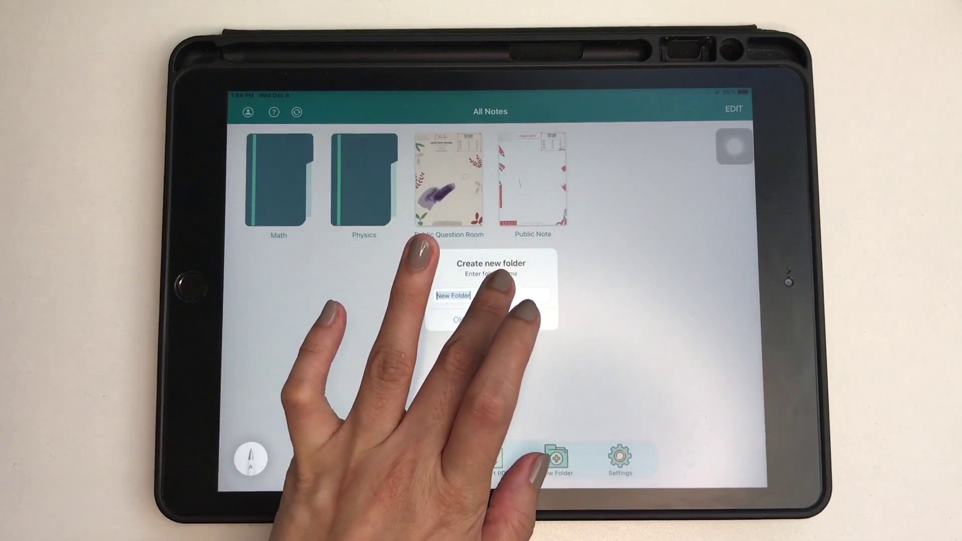
{"action": "left_click", "coordinate": [491, 295]}
{"action": "type", "text": "demo"}
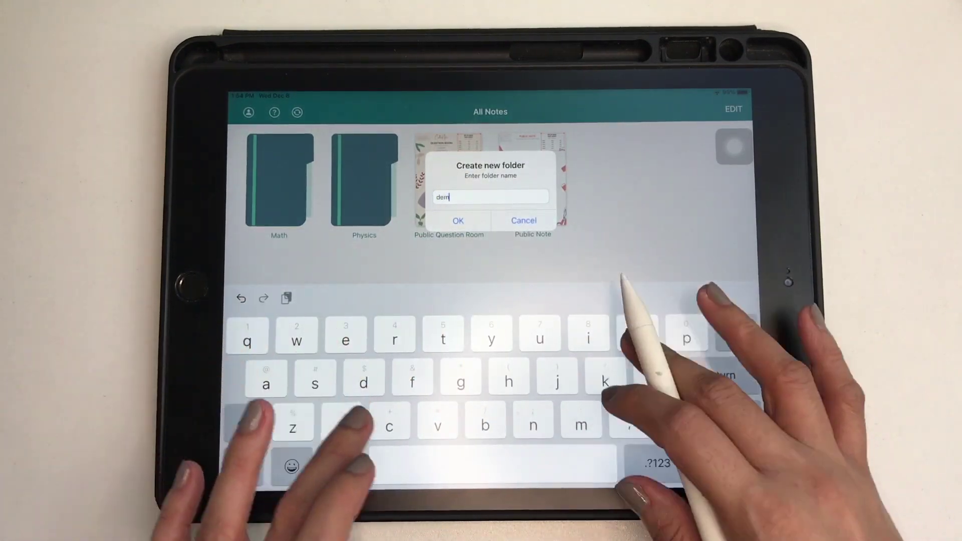
{"action": "type", "text": " obly"}
{"action": "key", "text": "BackSpace"}
{"action": "key", "text": "BackSpace"}
{"action": "key", "text": "BackSpace"}
{"action": "type", "text": "nly"}
{"action": "key", "text": "Return"}
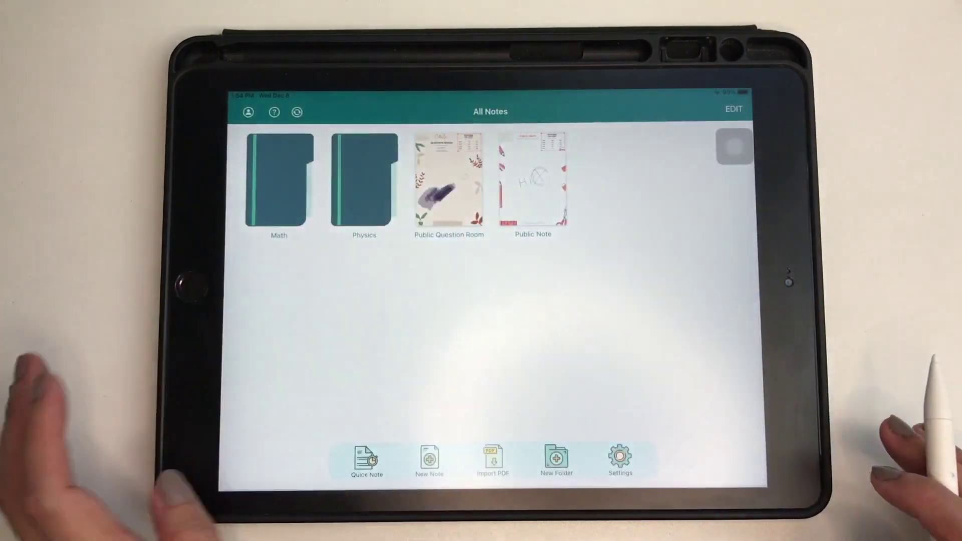
{"action": "left_click", "coordinate": [472, 205]}
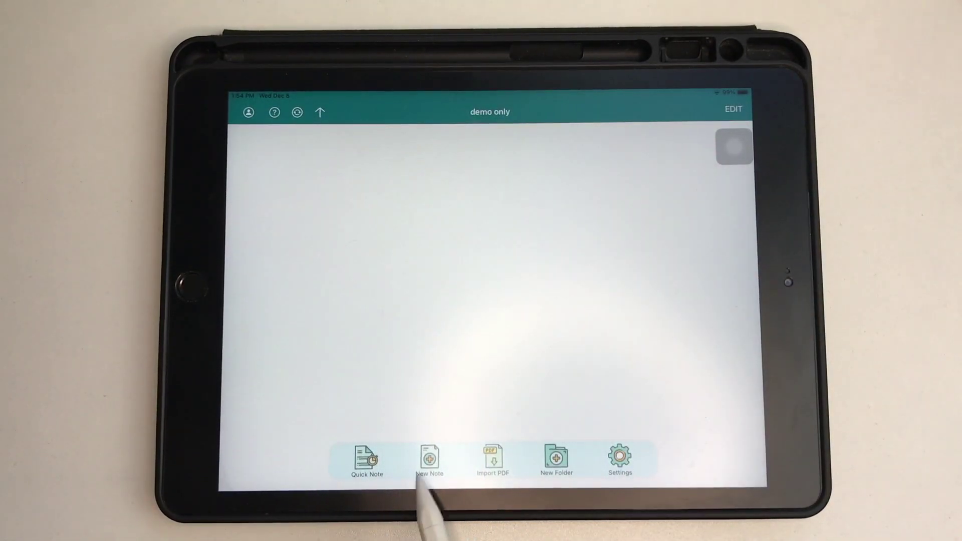
- Start a new note and replace its default name
{"action": "left_click", "coordinate": [430, 459]}
{"action": "left_click", "coordinate": [310, 203]}
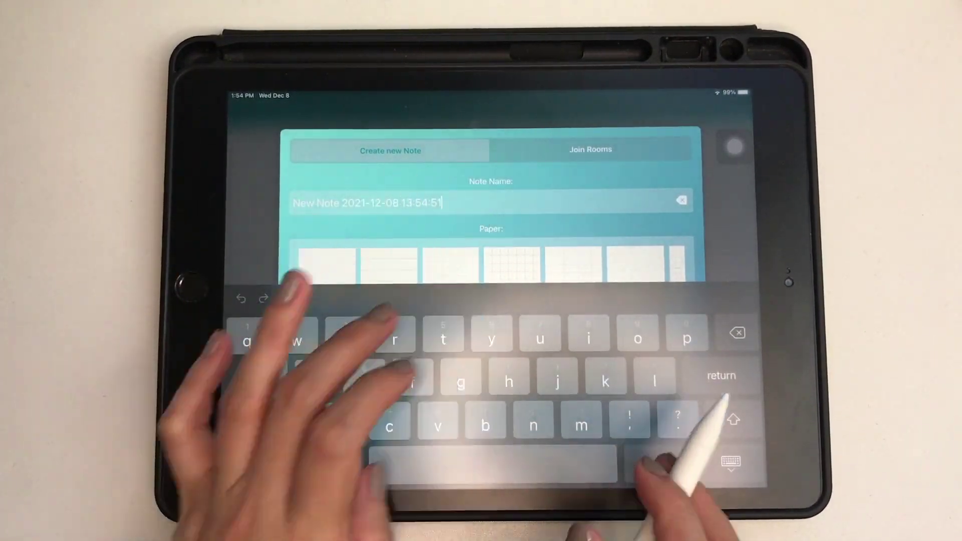
{"action": "key", "text": "BackSpace"}
{"action": "key", "text": "BackSpace"}
{"action": "key", "text": "BackSpace"}
{"action": "key", "text": "BackSpace"}
{"action": "key", "text": "BackSpace"}
{"action": "key", "text": "BackSpace"}
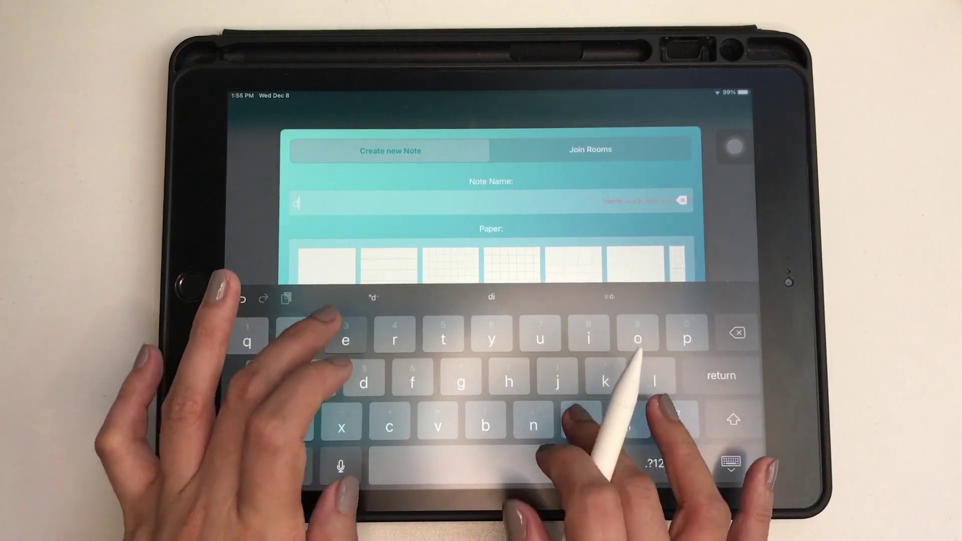
{"action": "type", "text": "demo note"}
{"action": "key", "text": "Return"}
{"action": "left_click_drag", "start_coordinate": [489, 393], "coordinate": [532, 333]}
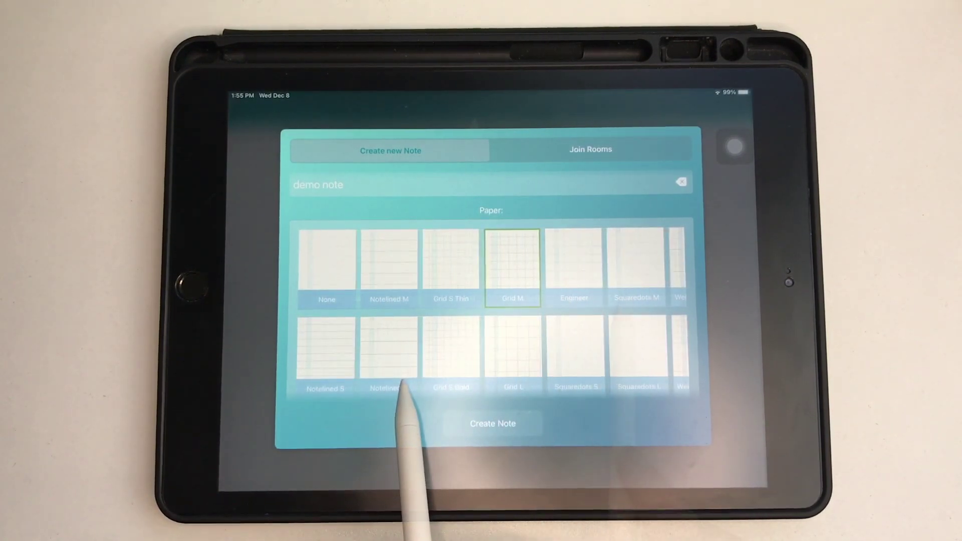
{"action": "left_click_drag", "start_coordinate": [404, 380], "coordinate": [406, 299]}
{"action": "left_click_drag", "start_coordinate": [438, 363], "coordinate": [441, 301]}
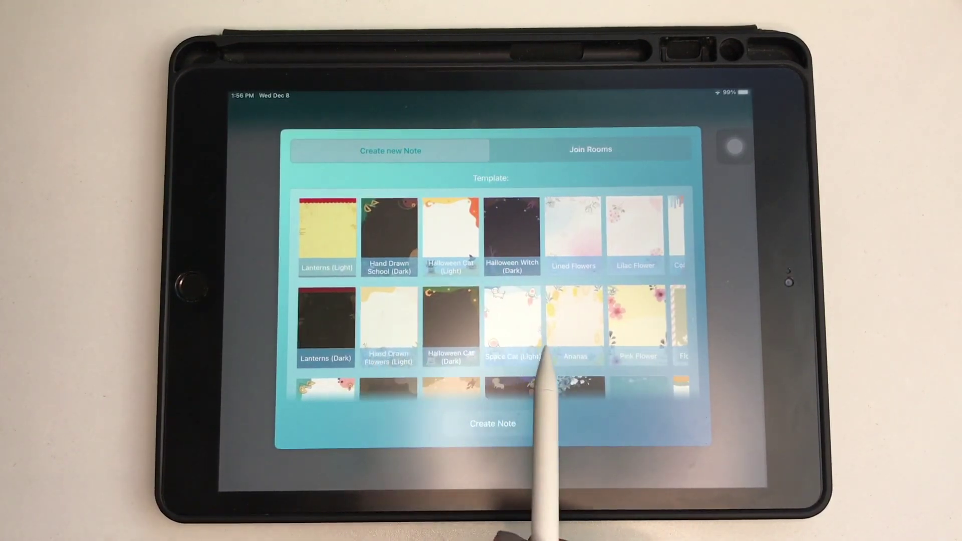
- Browse the paper and template options, then create the note on Grid M paper
{"action": "left_click_drag", "start_coordinate": [553, 382], "coordinate": [397, 366]}
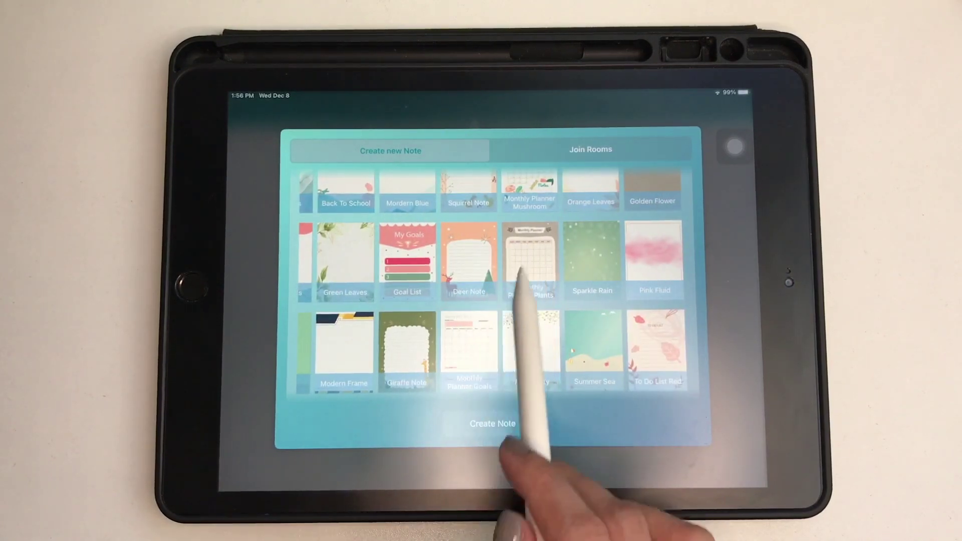
{"action": "left_click_drag", "start_coordinate": [527, 226], "coordinate": [548, 300]}
{"action": "left_click_drag", "start_coordinate": [451, 166], "coordinate": [429, 241]}
{"action": "left_click_drag", "start_coordinate": [481, 218], "coordinate": [501, 279]}
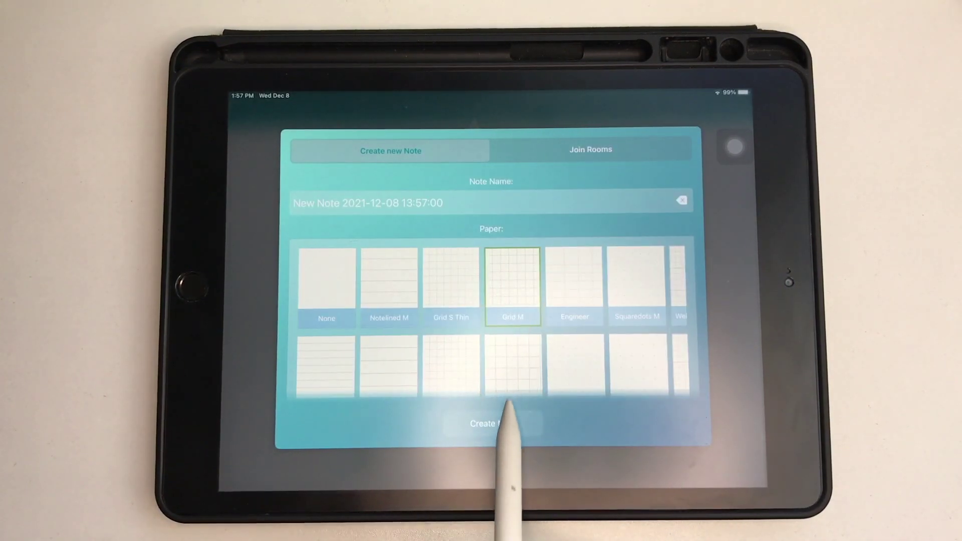
{"action": "left_click", "coordinate": [504, 423]}
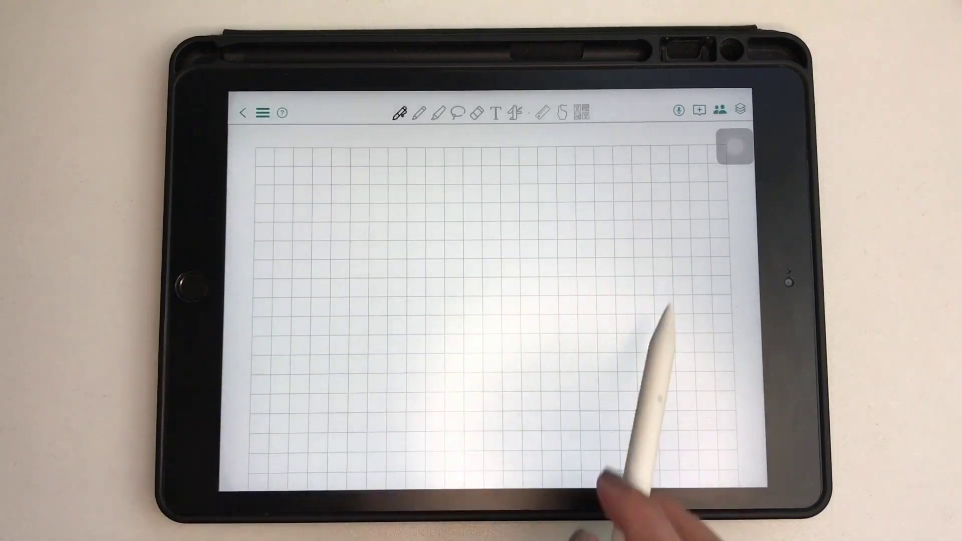
- Preview Squaredots S, Weightedgrid S, Cornell Top S, Grid L and Grid S Thin papers, ending on Grid M
{"action": "left_click", "coordinate": [262, 113]}
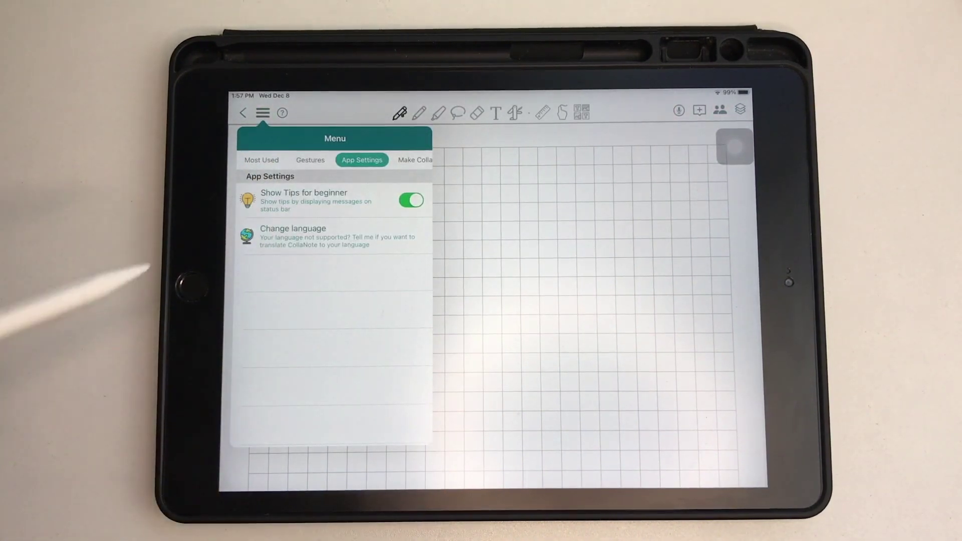
{"action": "left_click", "coordinate": [260, 159]}
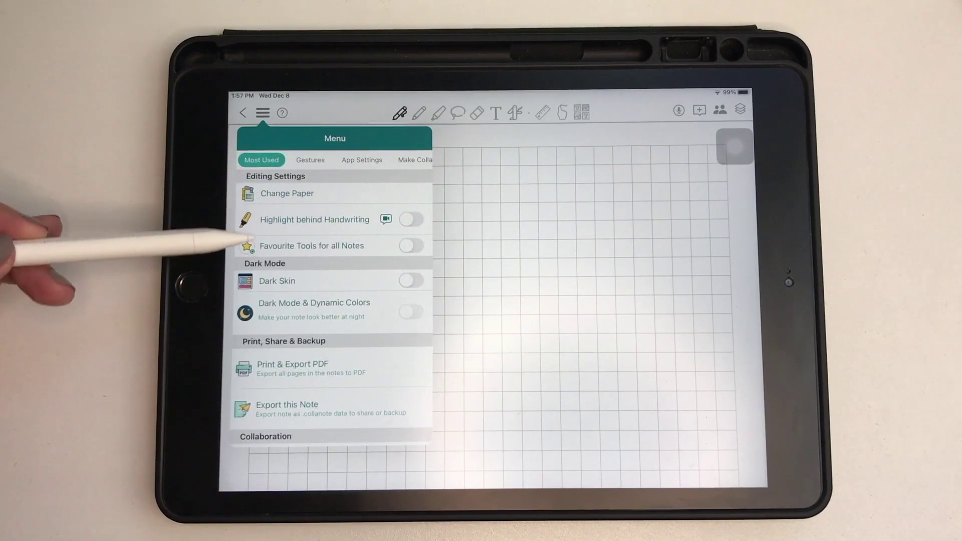
{"action": "left_click", "coordinate": [255, 194]}
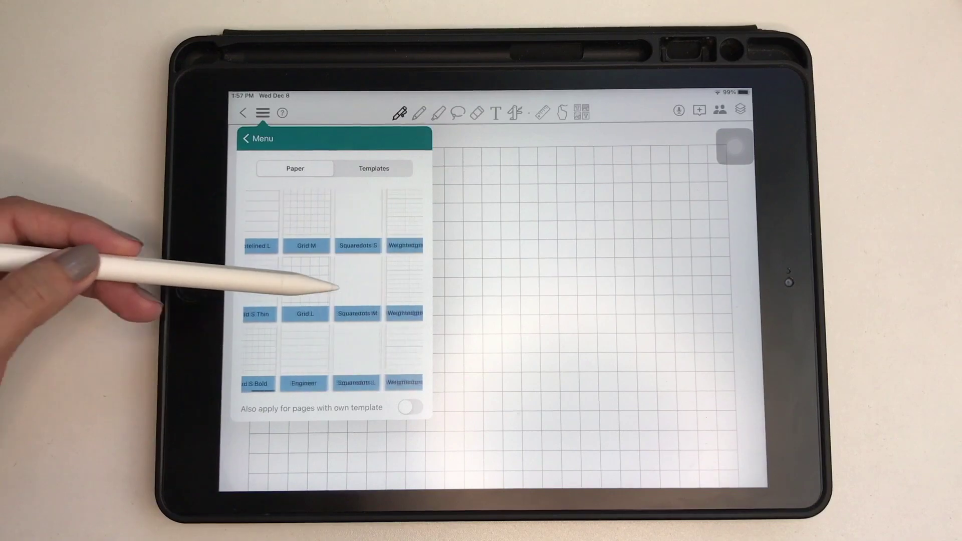
{"action": "left_click_drag", "start_coordinate": [334, 287], "coordinate": [284, 278]}
{"action": "left_click", "coordinate": [300, 209]}
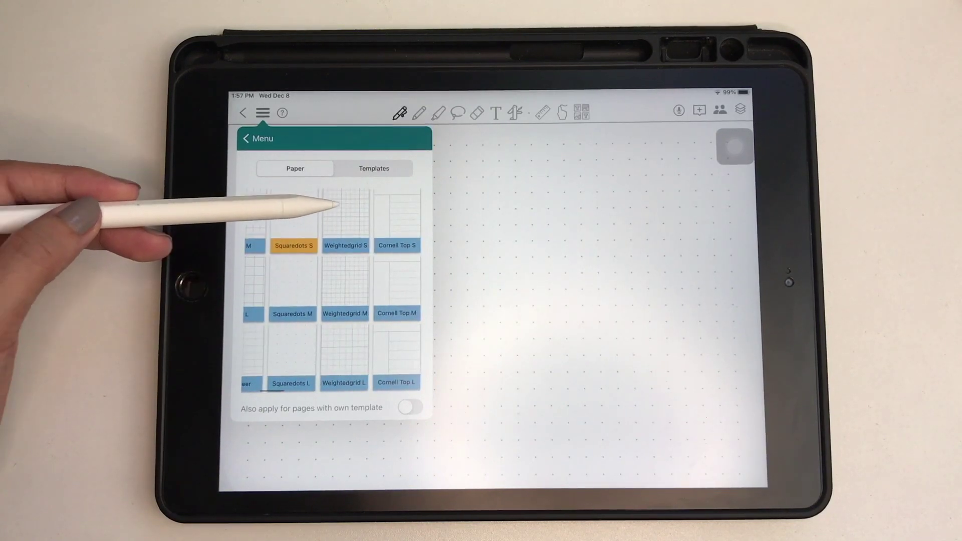
{"action": "left_click", "coordinate": [338, 206]}
{"action": "left_click", "coordinate": [386, 226]}
{"action": "left_click", "coordinate": [345, 225]}
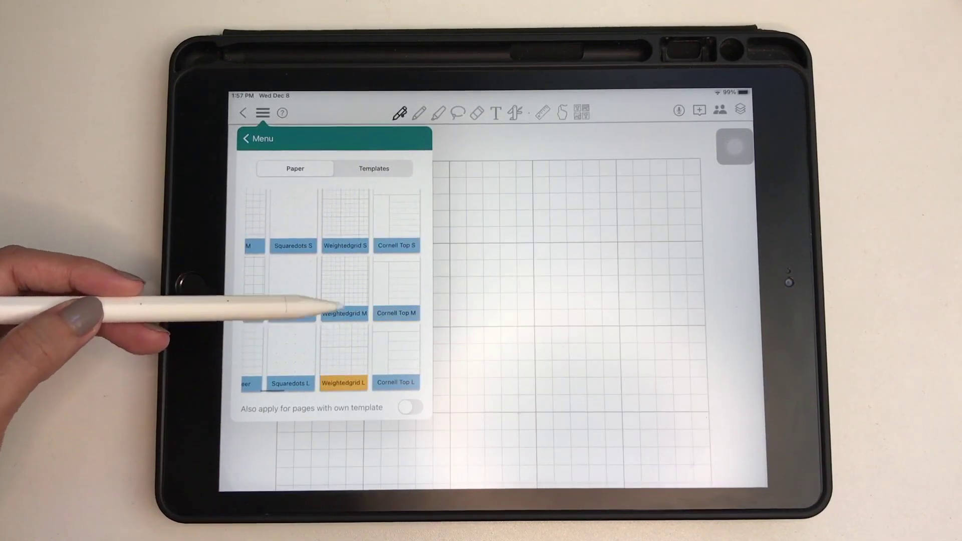
{"action": "left_click", "coordinate": [374, 286]}
{"action": "left_click", "coordinate": [373, 214]}
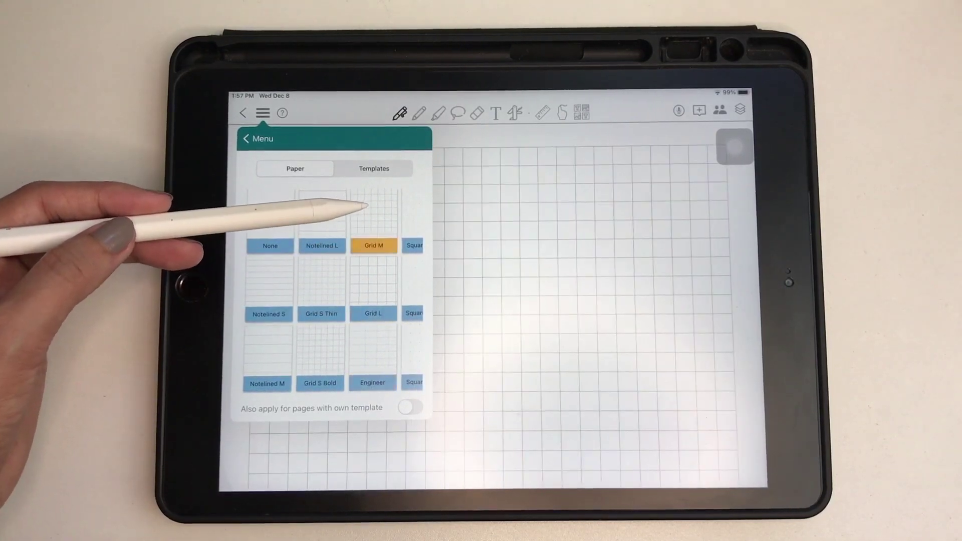
{"action": "left_click", "coordinate": [322, 286]}
{"action": "left_click", "coordinate": [364, 226]}
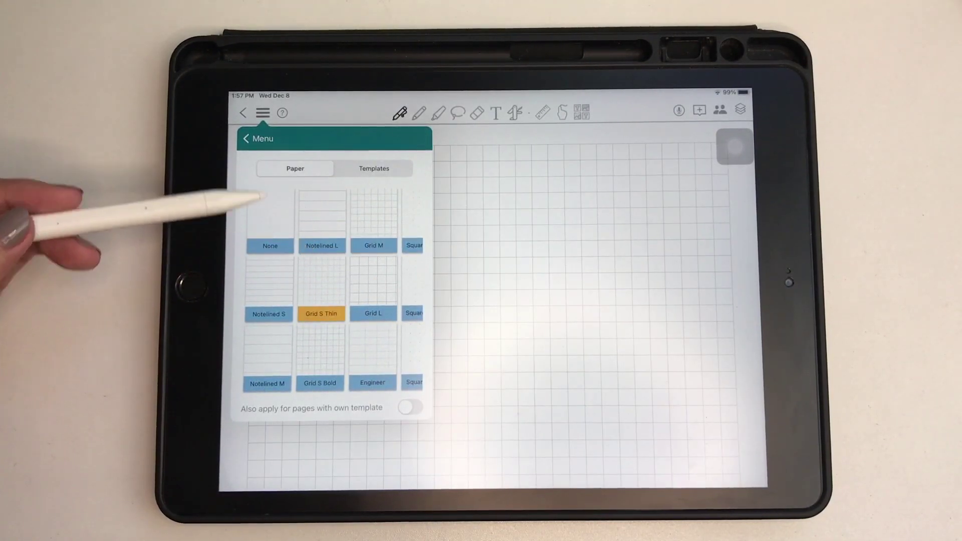
- Preview the Zodiac Rabbit (Dark), lightbulb and Monthly Planner Goals templates on the page
{"action": "left_click", "coordinate": [374, 169]}
{"action": "left_click", "coordinate": [374, 214]}
{"action": "left_click_drag", "start_coordinate": [392, 212], "coordinate": [331, 214]}
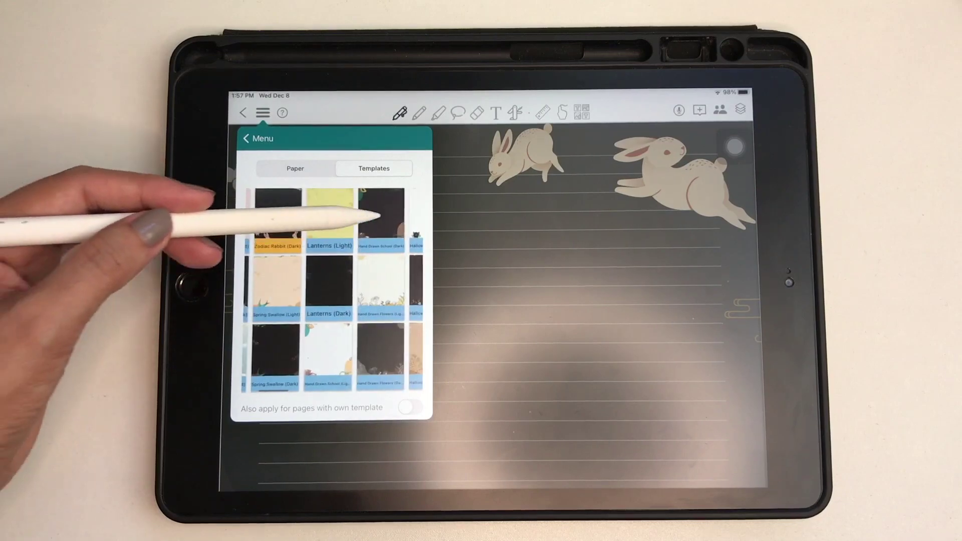
{"action": "left_click", "coordinate": [333, 273]}
{"action": "left_click_drag", "start_coordinate": [333, 273], "coordinate": [299, 297]}
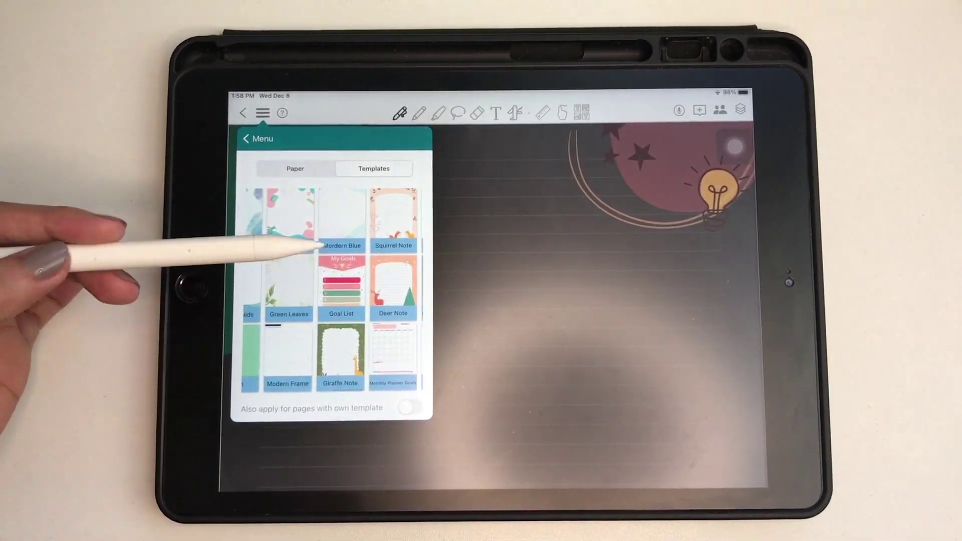
{"action": "left_click", "coordinate": [393, 353]}
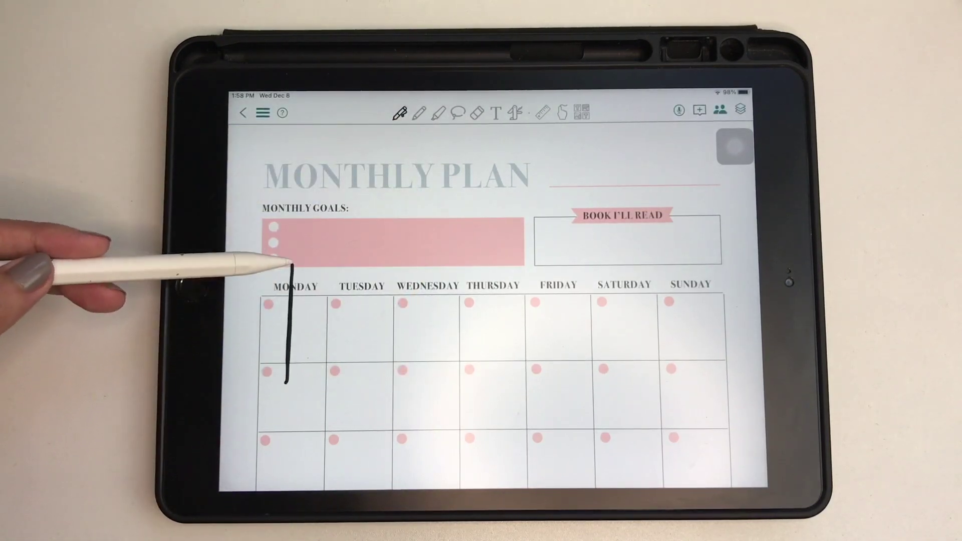
{"action": "scroll", "scroll_direction": "down", "scroll_amount": 3}
{"action": "scroll", "scroll_direction": "up", "scroll_amount": 3}
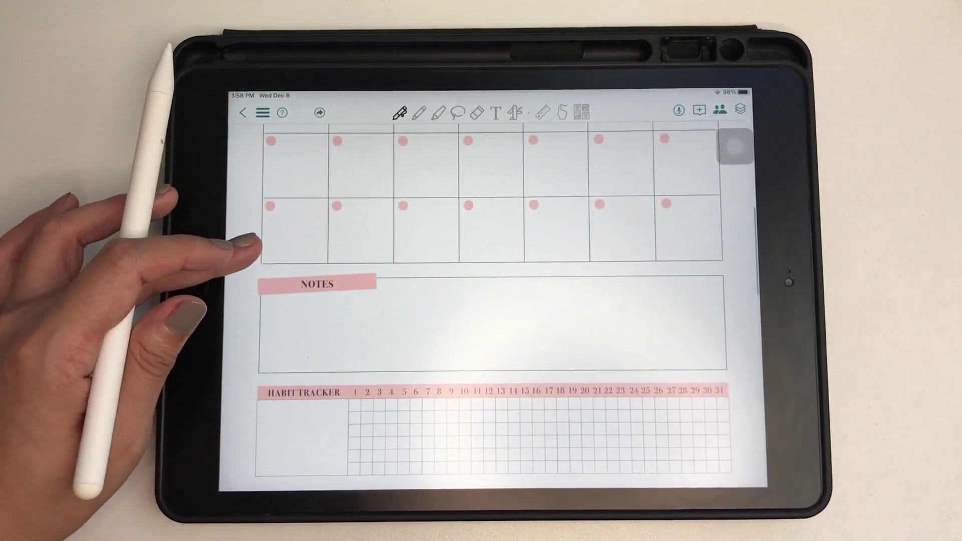
{"action": "scroll", "scroll_direction": "up", "scroll_amount": 3}
{"action": "scroll", "scroll_direction": "up", "scroll_amount": 3}
- Preview the grey monthly planner and mushroom Month templates, then set the page to Grid L
{"action": "left_click", "coordinate": [263, 113]}
{"action": "left_click", "coordinate": [271, 188]}
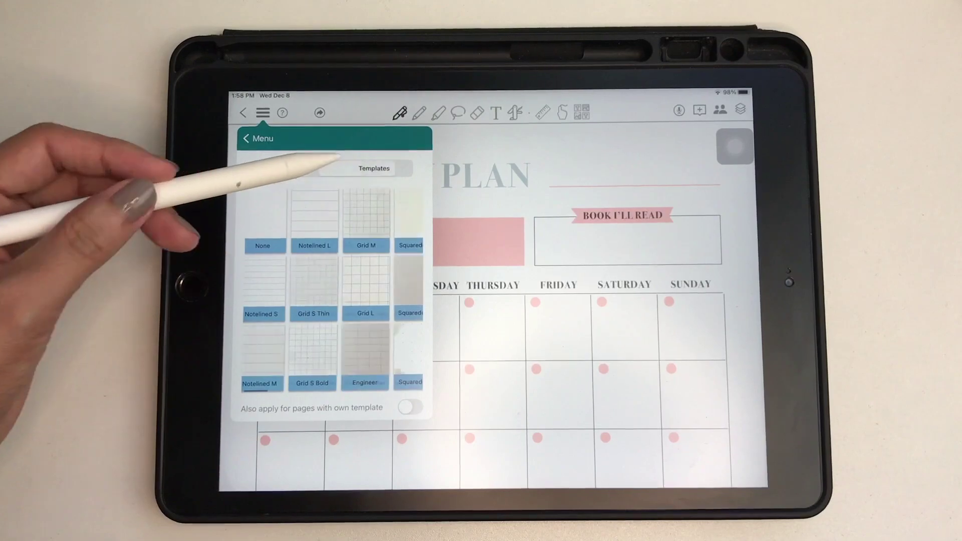
{"action": "left_click", "coordinate": [373, 169]}
{"action": "left_click", "coordinate": [280, 218]}
{"action": "left_click", "coordinate": [292, 283]}
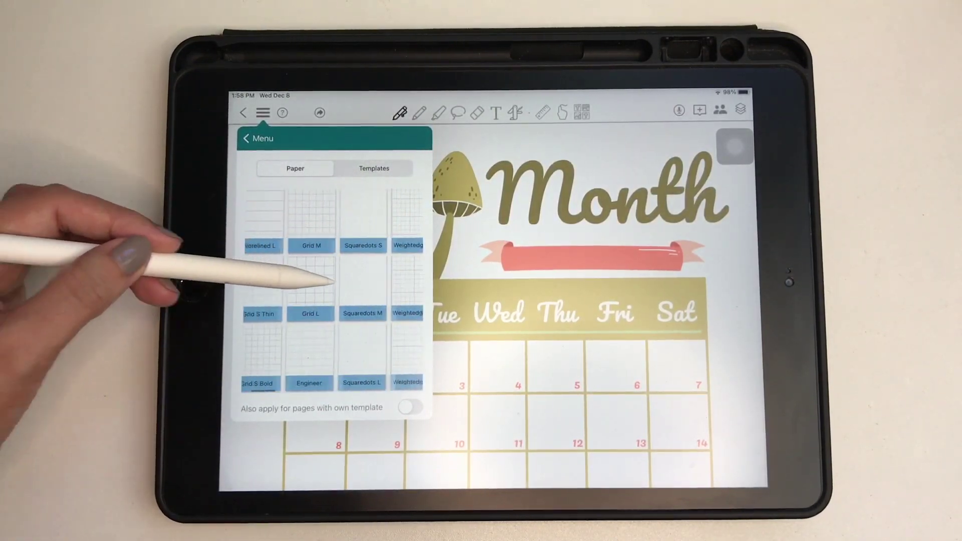
{"action": "left_click", "coordinate": [316, 290]}
{"action": "left_click", "coordinate": [247, 138]}
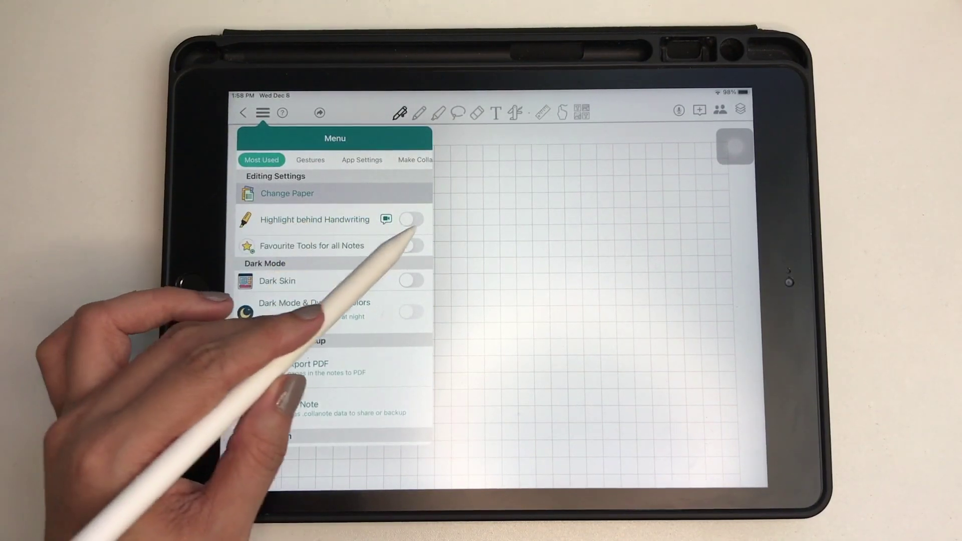
- Turn on Highlight behind Handwriting and switch Dark Skin on, then back off
{"action": "left_click", "coordinate": [412, 219]}
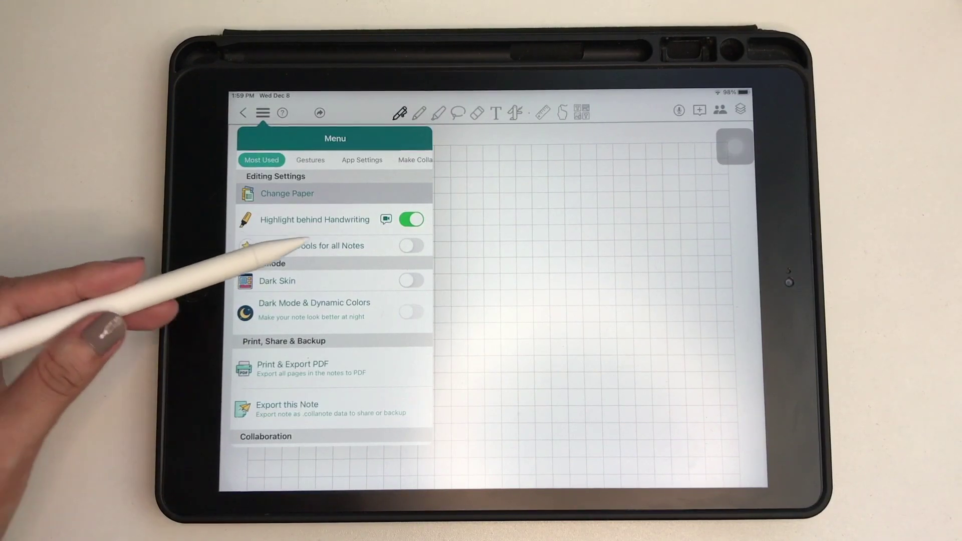
{"action": "left_click", "coordinate": [412, 280]}
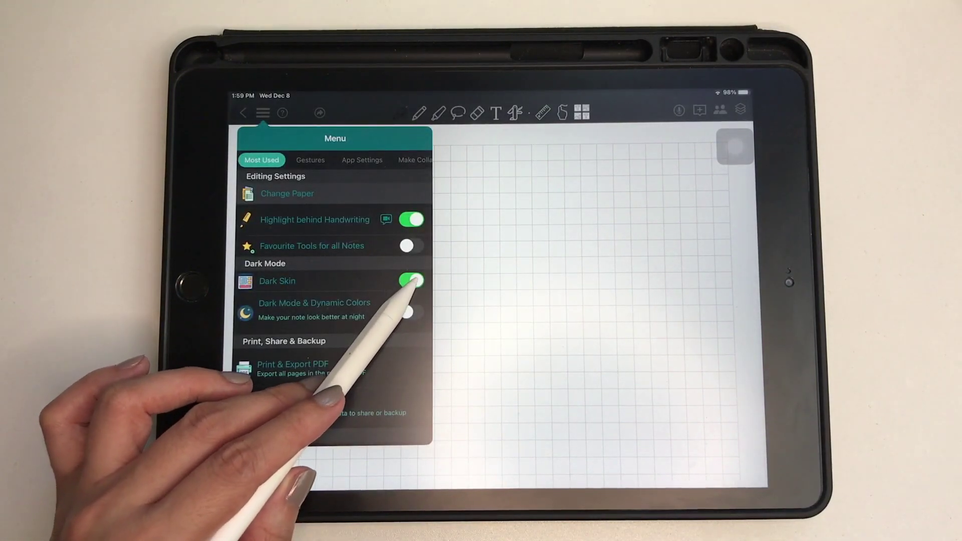
{"action": "left_click", "coordinate": [411, 281]}
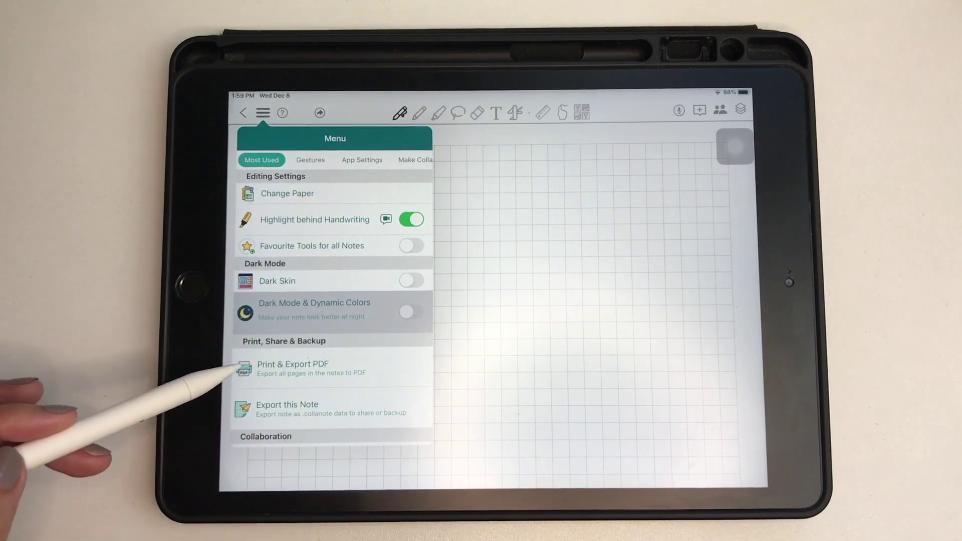
{"action": "scroll", "scroll_direction": "down", "scroll_amount": 3}
- Bring up and dismiss the Export this Note sharing options, then view Gestures settings
{"action": "left_click", "coordinate": [255, 246]}
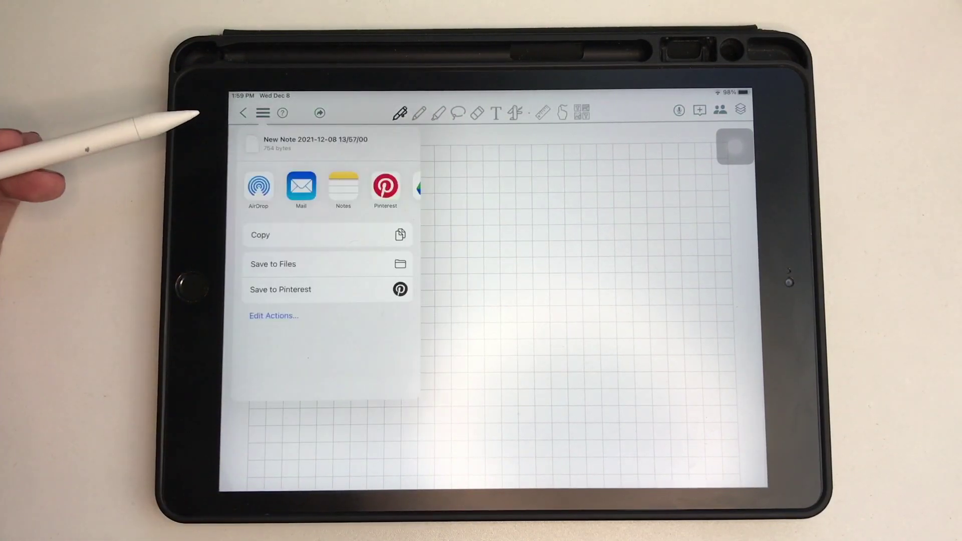
{"action": "left_click", "coordinate": [239, 124]}
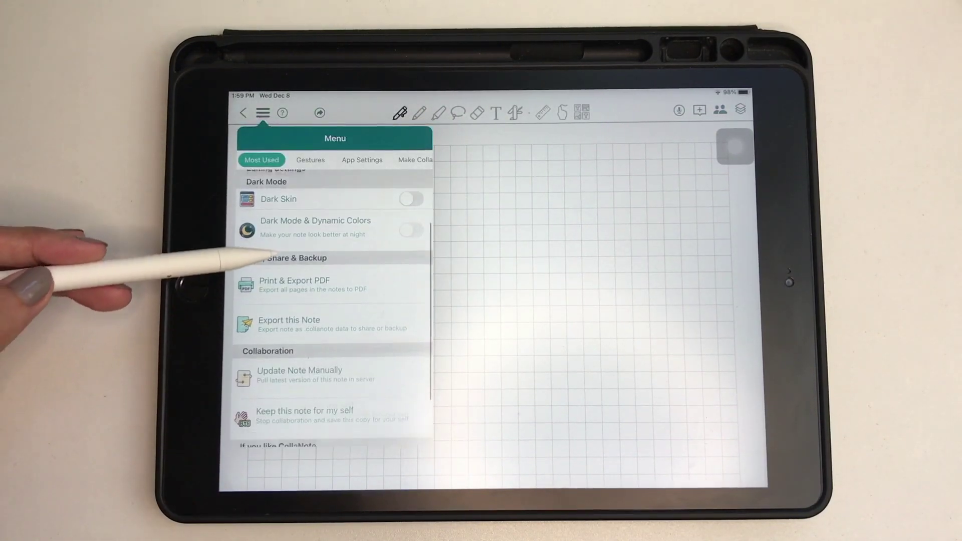
{"action": "scroll", "scroll_direction": "down", "scroll_amount": 3}
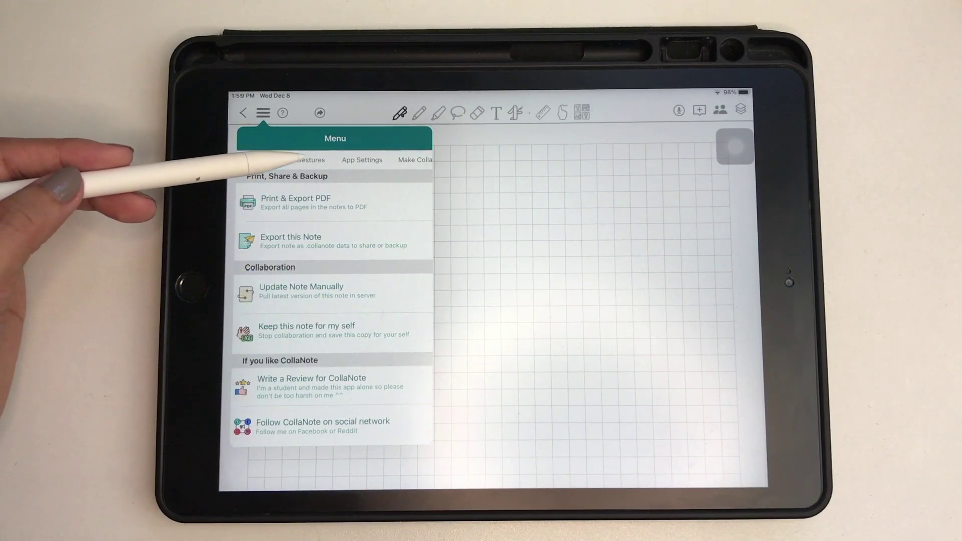
{"action": "left_click", "coordinate": [310, 160]}
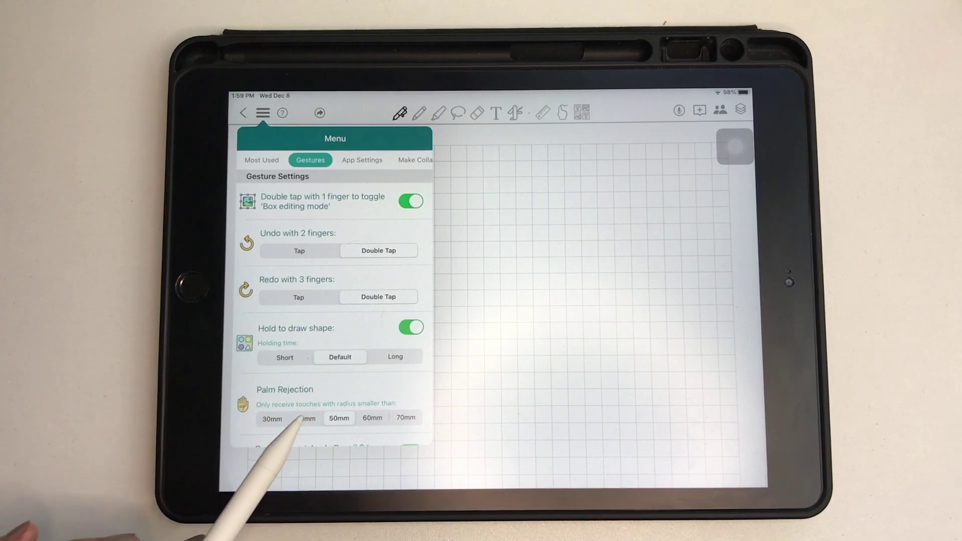
{"action": "left_click_drag", "start_coordinate": [244, 409], "coordinate": [229, 278]}
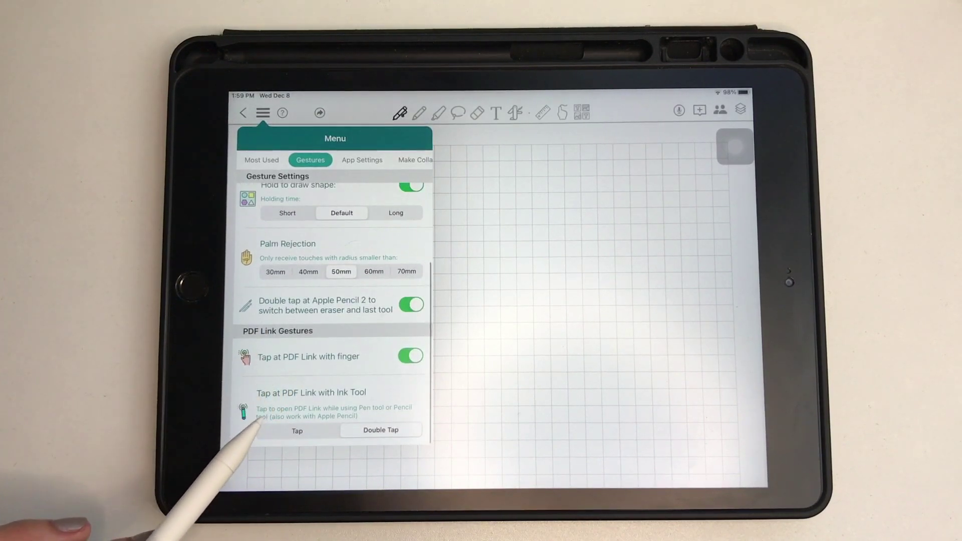
- Browse the Gestures, App Settings and Make CollaNote Better sections, then close the menu
{"action": "left_click_drag", "start_coordinate": [354, 192], "coordinate": [252, 194]}
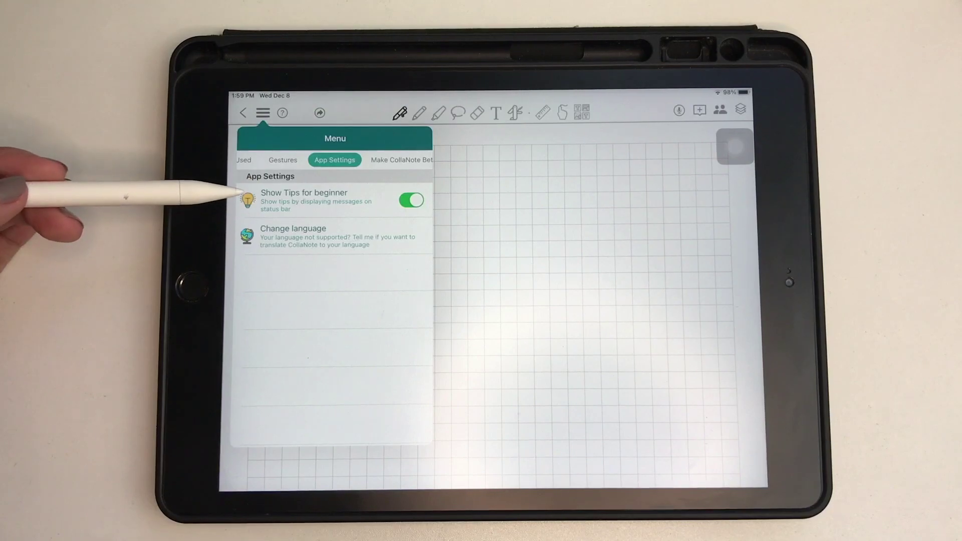
{"action": "left_click", "coordinate": [398, 160]}
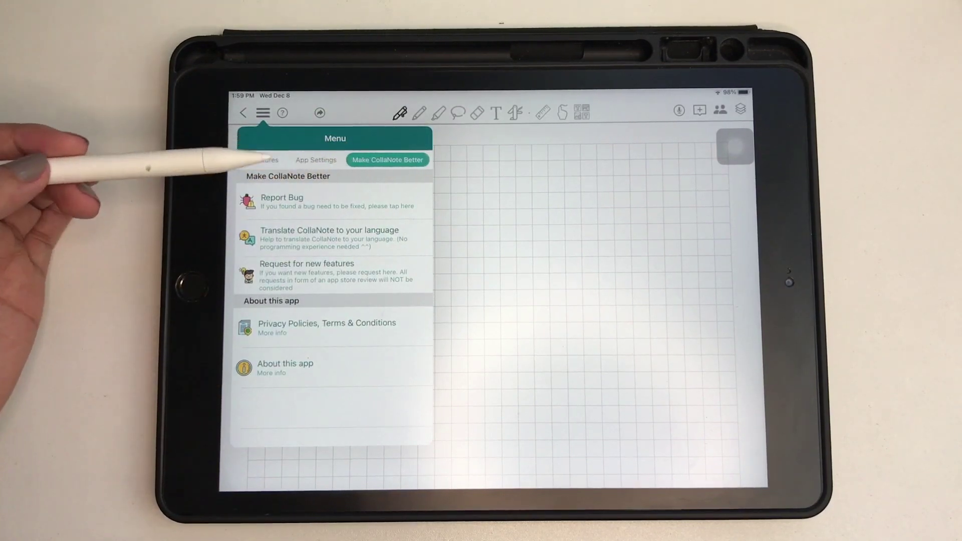
{"action": "left_click", "coordinate": [259, 111]}
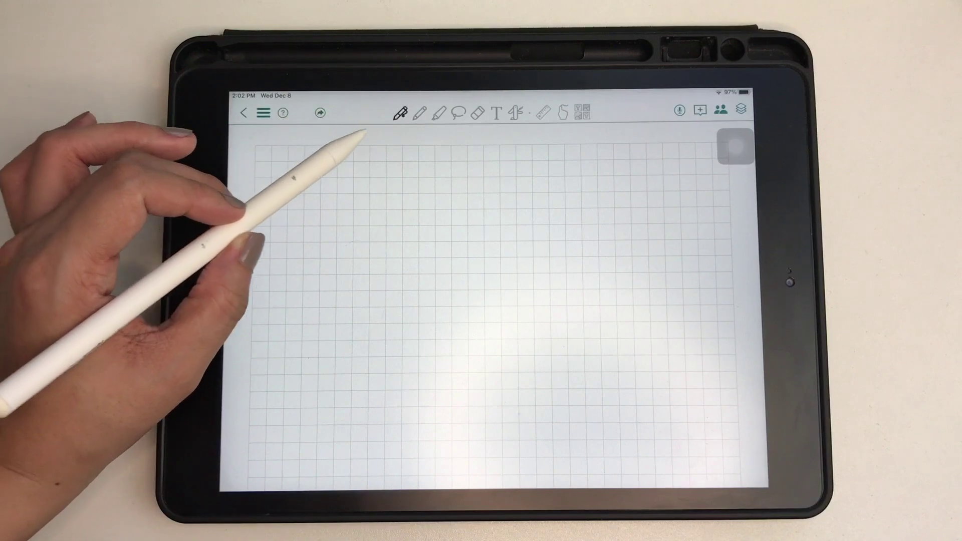
- Set the pen width to 20 and keep its opacity at full
{"action": "left_click", "coordinate": [400, 113]}
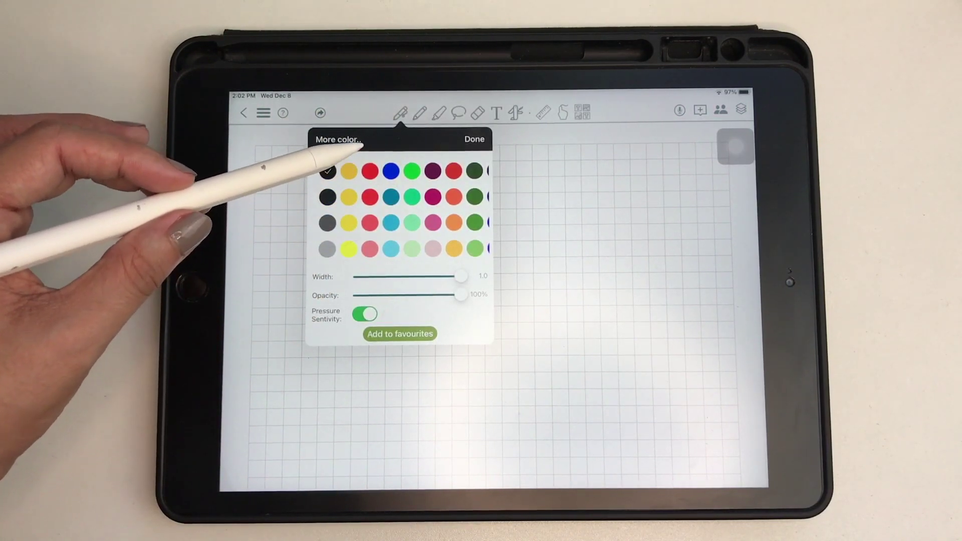
{"action": "left_click_drag", "start_coordinate": [342, 180], "coordinate": [293, 225]}
{"action": "left_click_drag", "start_coordinate": [451, 248], "coordinate": [405, 248]}
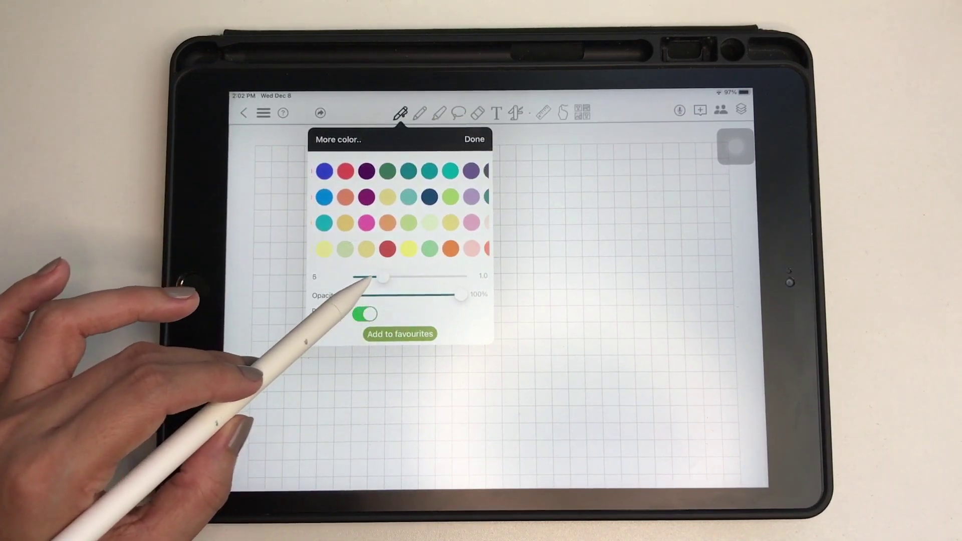
{"action": "left_click_drag", "start_coordinate": [446, 295], "coordinate": [386, 292]}
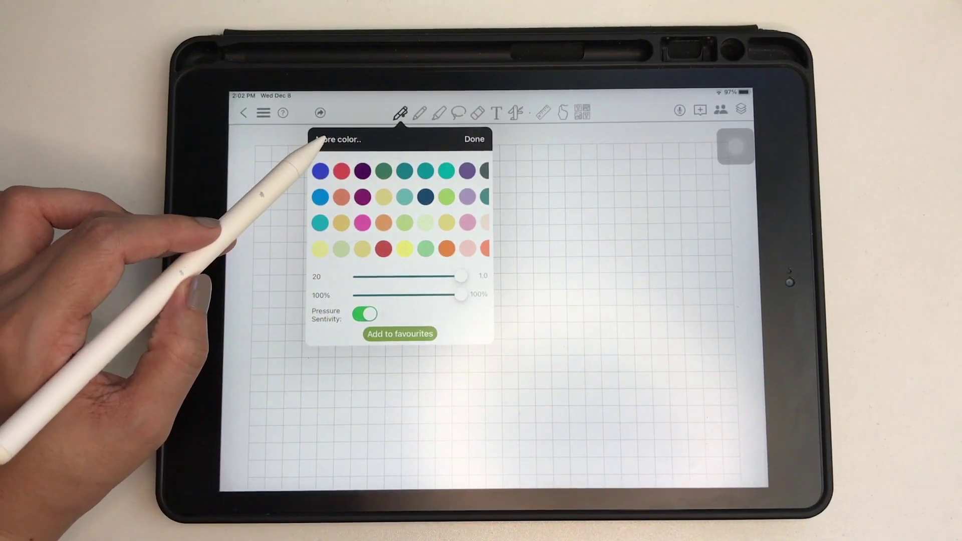
- In the More color mixer, preview the Grid and Spectrum modes, ending on Sliders
{"action": "left_click", "coordinate": [319, 140]}
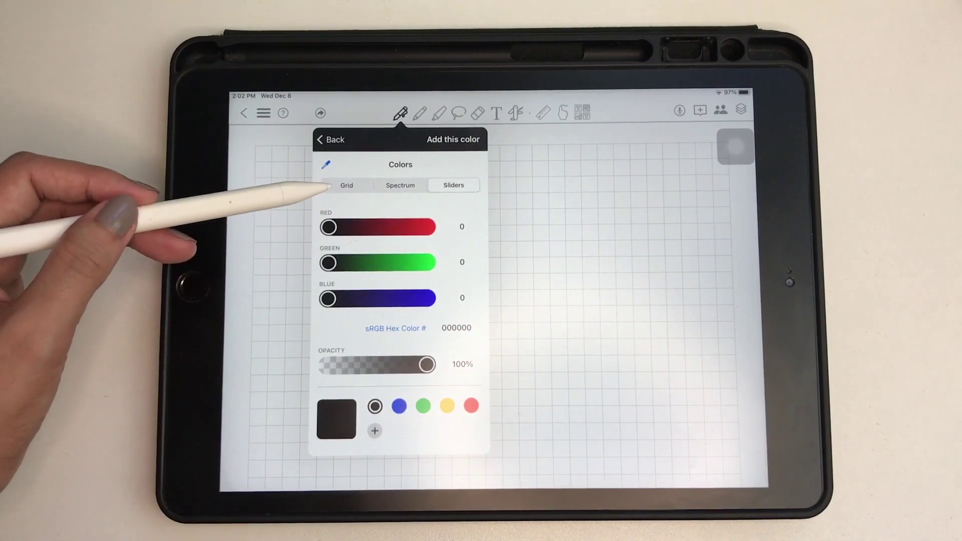
{"action": "left_click", "coordinate": [347, 185]}
{"action": "left_click", "coordinate": [400, 186]}
{"action": "left_click", "coordinate": [453, 185]}
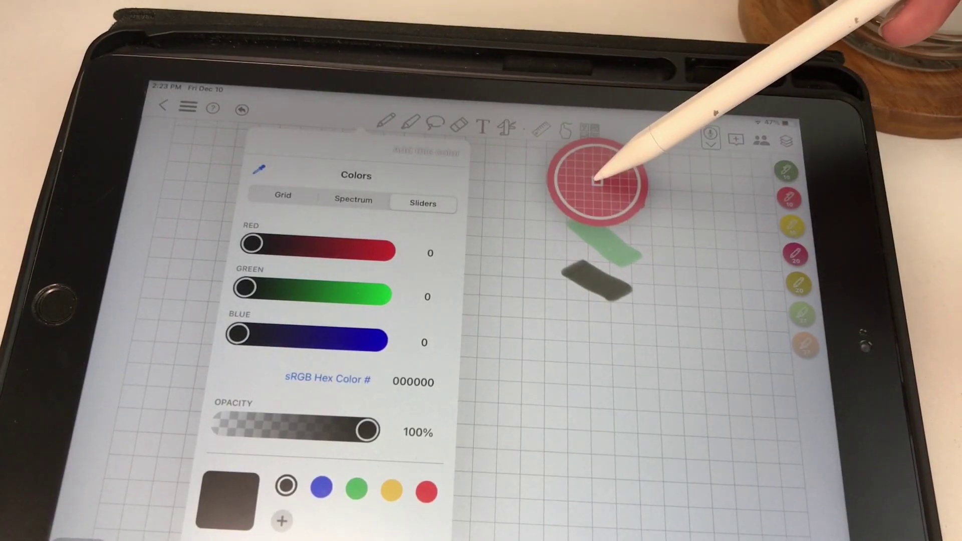
- Sample colours from the page strokes with the eyedropper and save four as favourites
{"action": "left_click_drag", "start_coordinate": [600, 181], "coordinate": [353, 256]}
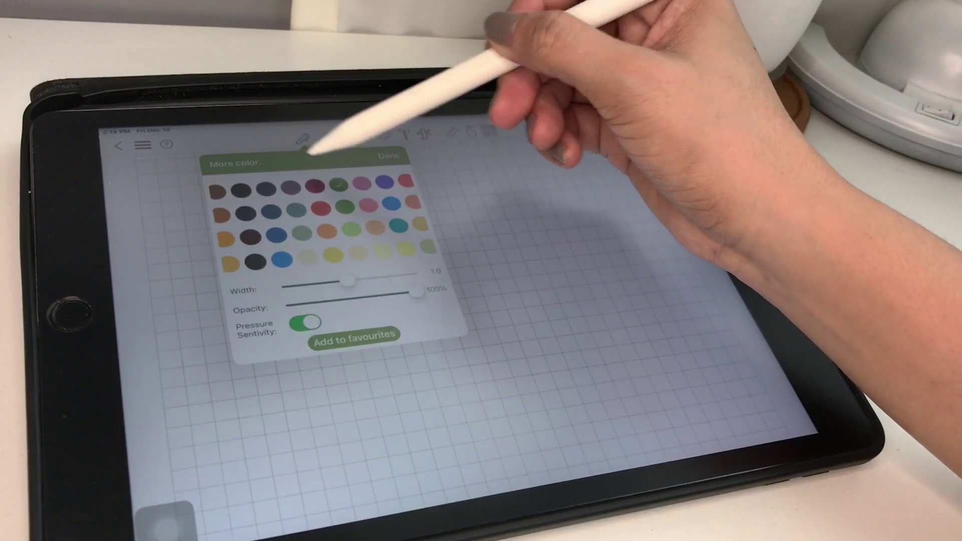
{"action": "left_click", "coordinate": [481, 316]}
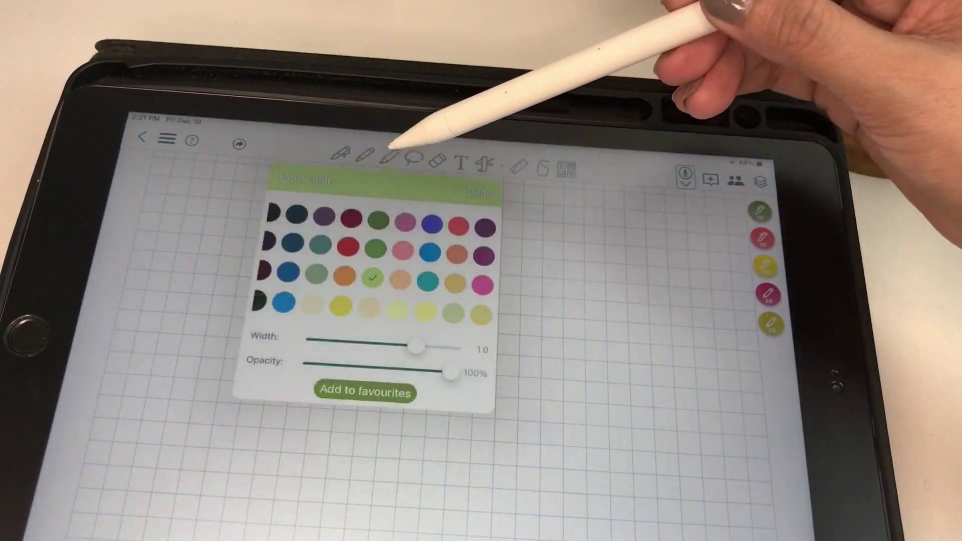
{"action": "left_click", "coordinate": [453, 312]}
{"action": "left_click", "coordinate": [365, 392]}
{"action": "left_click", "coordinate": [368, 308]}
{"action": "left_click", "coordinate": [365, 392]}
{"action": "left_click", "coordinate": [662, 225]}
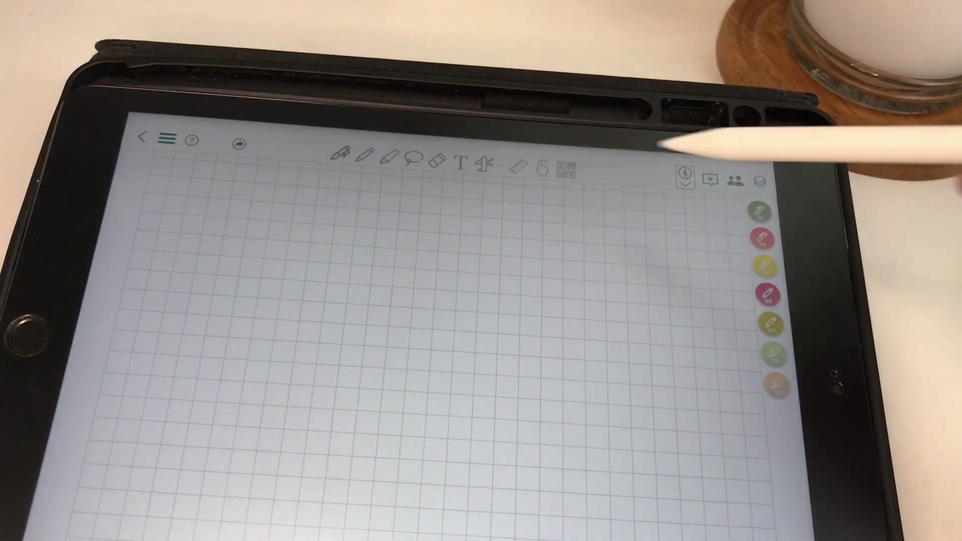
- Draw green, red, yellow, light green and peach test squiggles, then delete the green favourite
{"action": "left_click_drag", "start_coordinate": [641, 216], "coordinate": [727, 211]}
{"action": "left_click", "coordinate": [761, 239]}
{"action": "left_click_drag", "start_coordinate": [656, 241], "coordinate": [730, 243]}
{"action": "left_click", "coordinate": [765, 266]}
{"action": "left_click_drag", "start_coordinate": [645, 270], "coordinate": [737, 263]}
{"action": "left_click", "coordinate": [767, 295]}
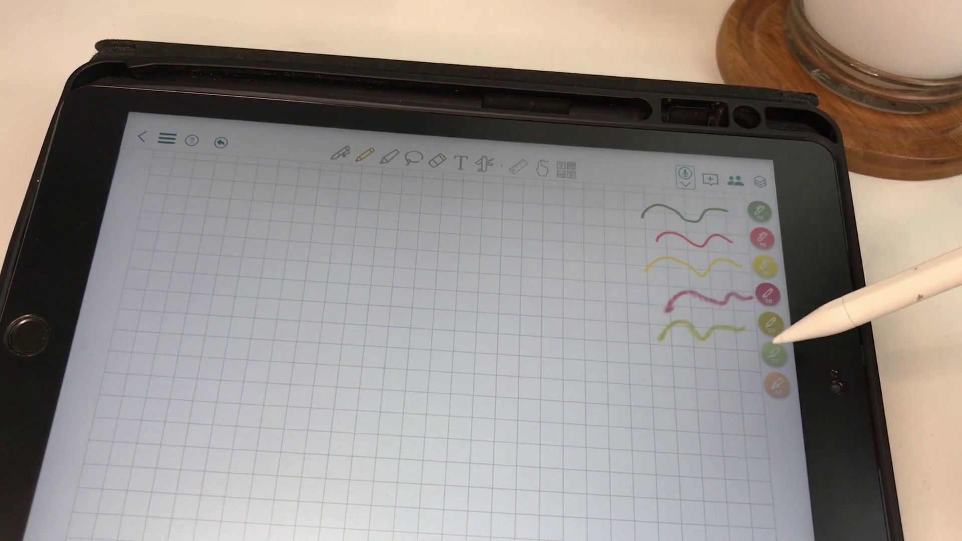
{"action": "left_click", "coordinate": [774, 351]}
{"action": "left_click_drag", "start_coordinate": [741, 359], "coordinate": [679, 385]}
{"action": "left_click", "coordinate": [776, 386]}
{"action": "left_click_drag", "start_coordinate": [752, 395], "coordinate": [646, 398]}
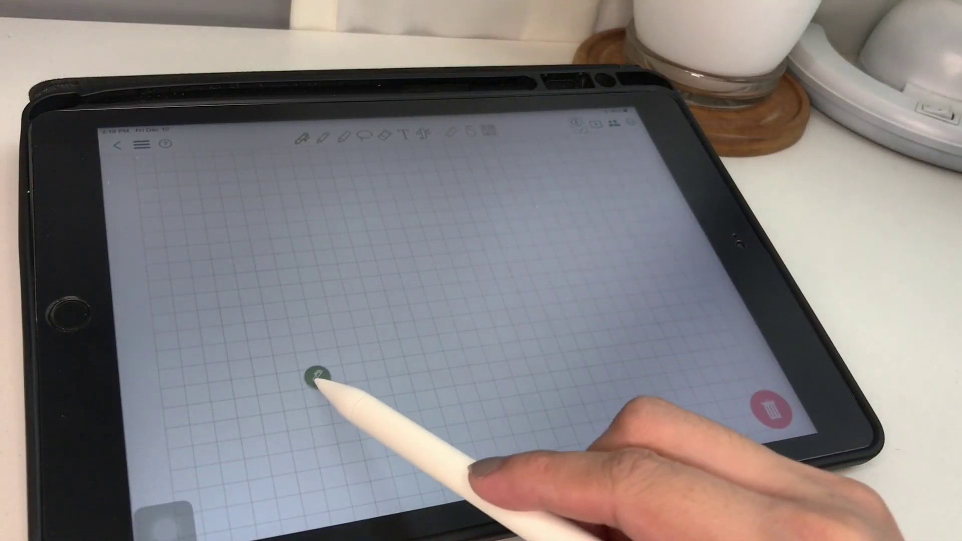
{"action": "left_click_drag", "start_coordinate": [317, 378], "coordinate": [772, 406]}
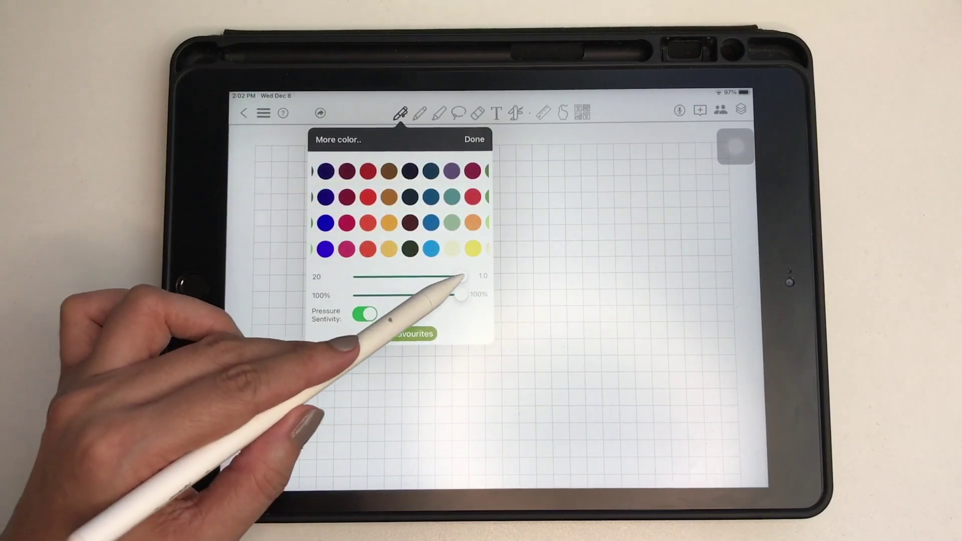
- Draw three black waves at top left, starting at pen width 1, the third at width 8
{"action": "left_click_drag", "start_coordinate": [460, 276], "coordinate": [360, 276]}
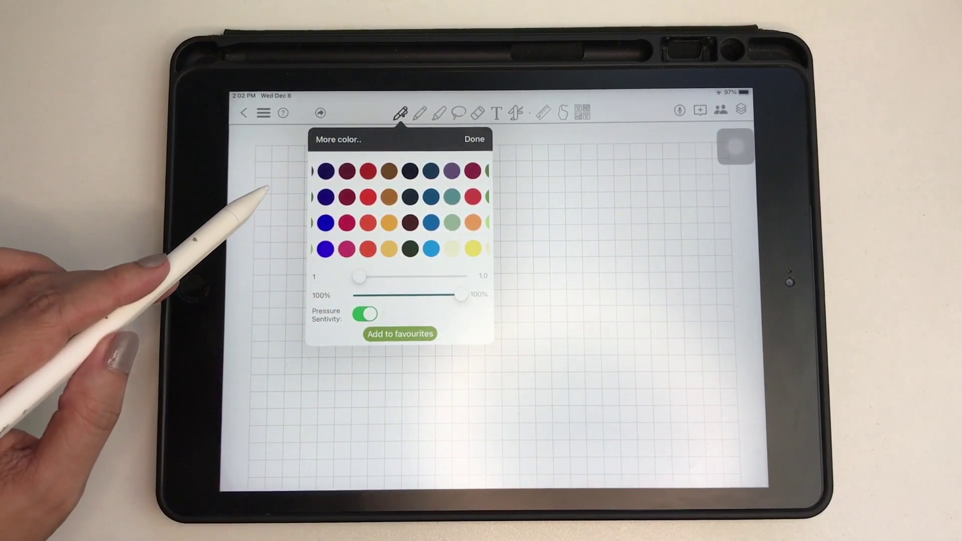
{"action": "left_click", "coordinate": [278, 189]}
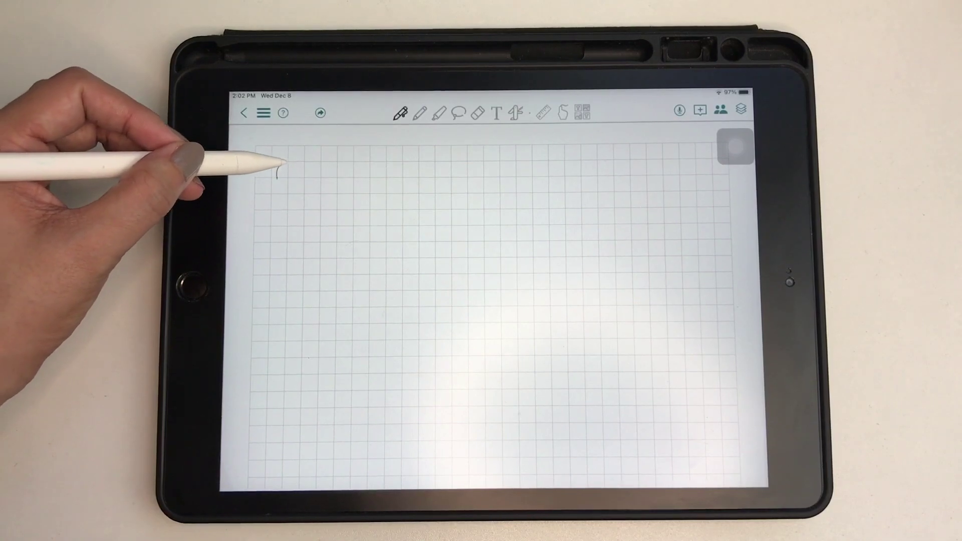
{"action": "left_click_drag", "start_coordinate": [331, 158], "coordinate": [360, 180]}
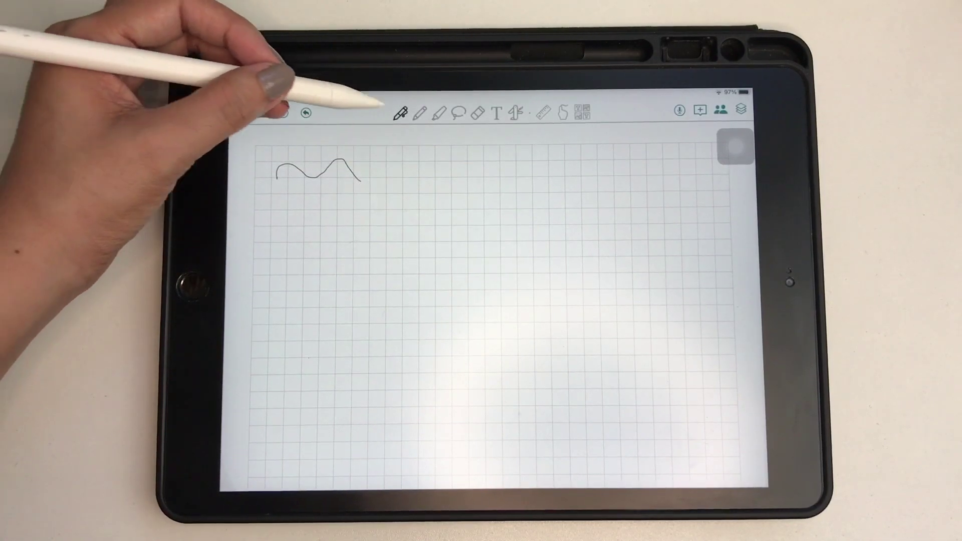
{"action": "left_click", "coordinate": [400, 113]}
{"action": "left_click", "coordinate": [297, 192]}
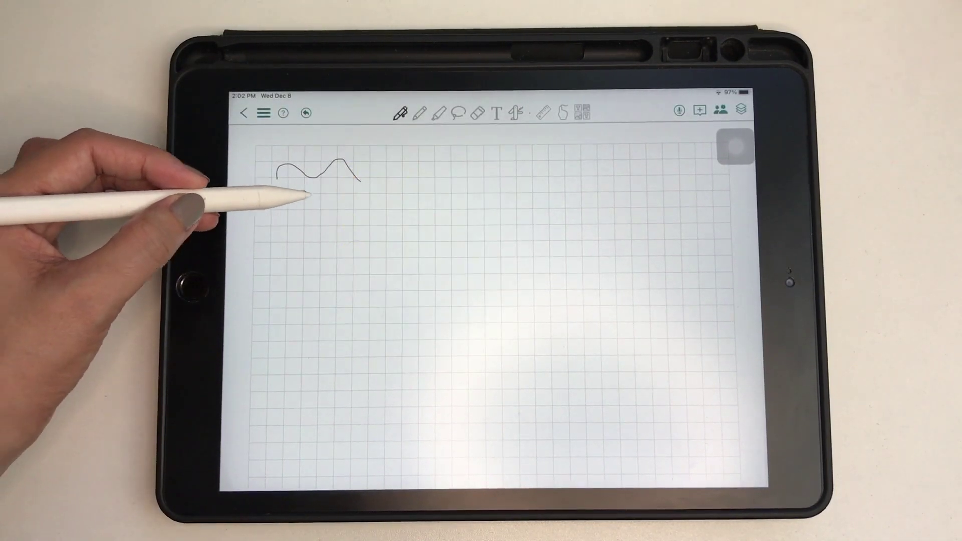
{"action": "left_click_drag", "start_coordinate": [275, 201], "coordinate": [365, 198]}
{"action": "left_click", "coordinate": [399, 112]}
{"action": "left_click_drag", "start_coordinate": [382, 277], "coordinate": [398, 277]}
{"action": "left_click", "coordinate": [285, 230]}
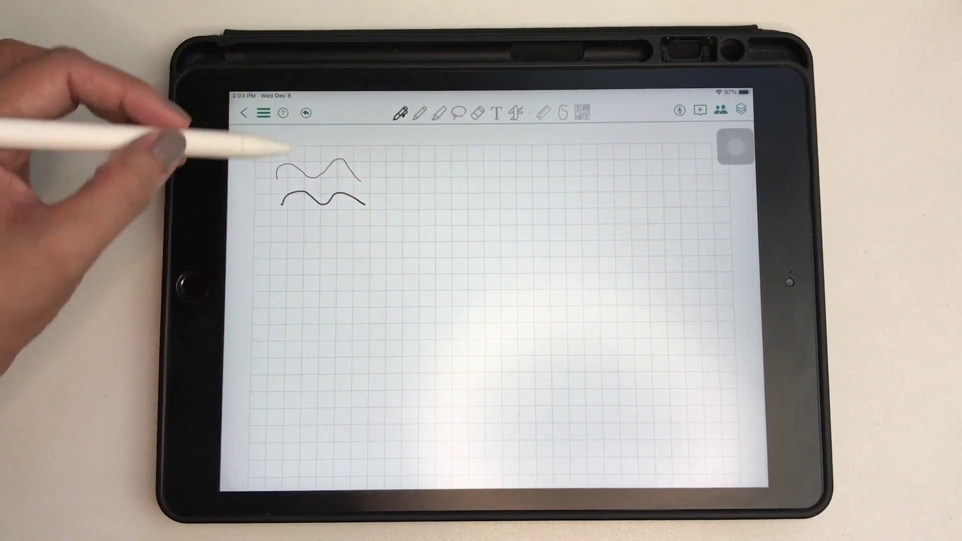
{"action": "left_click_drag", "start_coordinate": [287, 232], "coordinate": [371, 231]}
- Draw the fourth and fifth black waves below, thickening the pen before each
{"action": "left_click", "coordinate": [400, 112]}
{"action": "left_click_drag", "start_coordinate": [406, 277], "coordinate": [441, 276]}
{"action": "left_click", "coordinate": [286, 253]}
{"action": "left_click_drag", "start_coordinate": [292, 261], "coordinate": [379, 256]}
{"action": "left_click", "coordinate": [400, 114]}
{"action": "left_click_drag", "start_coordinate": [440, 275], "coordinate": [462, 276]}
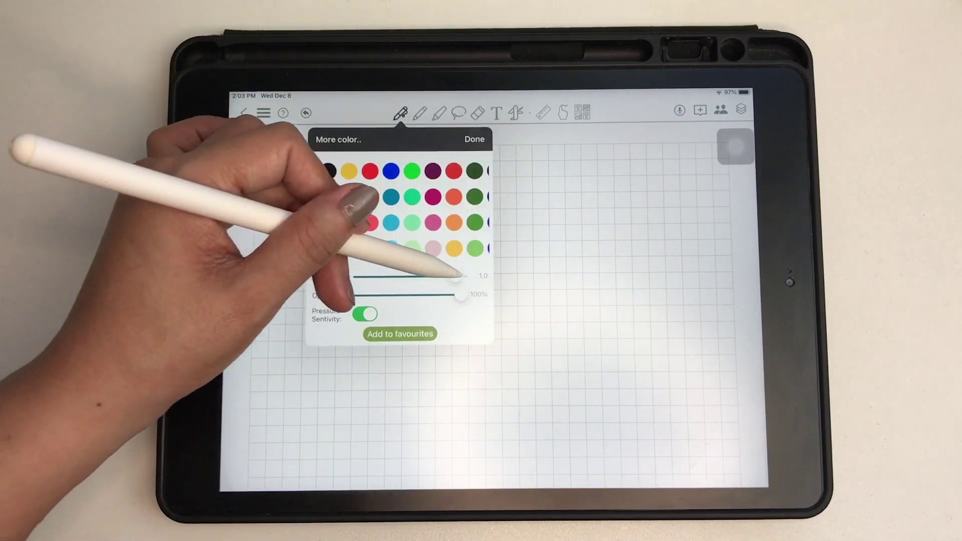
{"action": "left_click", "coordinate": [282, 279]}
{"action": "left_click_drag", "start_coordinate": [291, 293], "coordinate": [398, 278]}
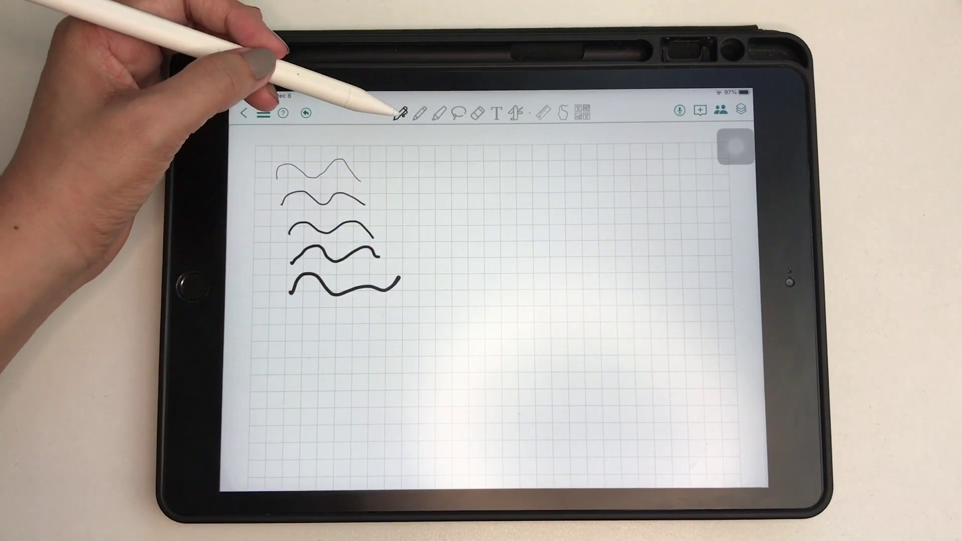
- Switch the pen to green and write five 'hello' words at increasing widths
{"action": "left_click", "coordinate": [400, 113]}
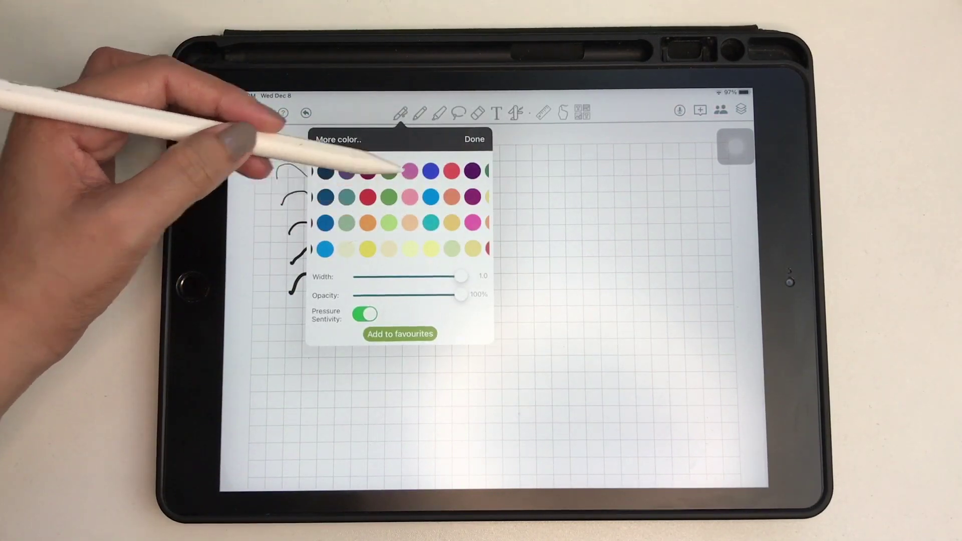
{"action": "left_click", "coordinate": [343, 105]}
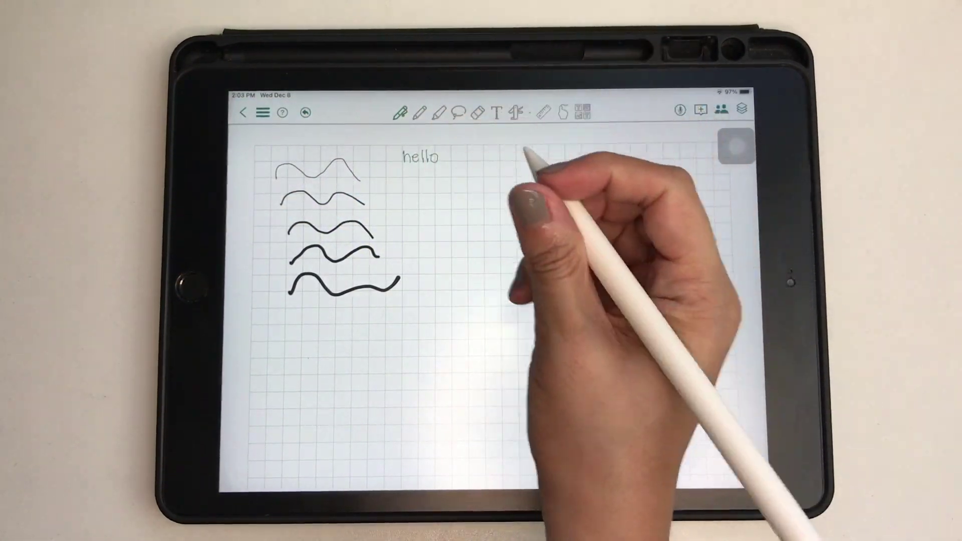
{"action": "left_click", "coordinate": [401, 113]}
{"action": "left_click", "coordinate": [474, 140]}
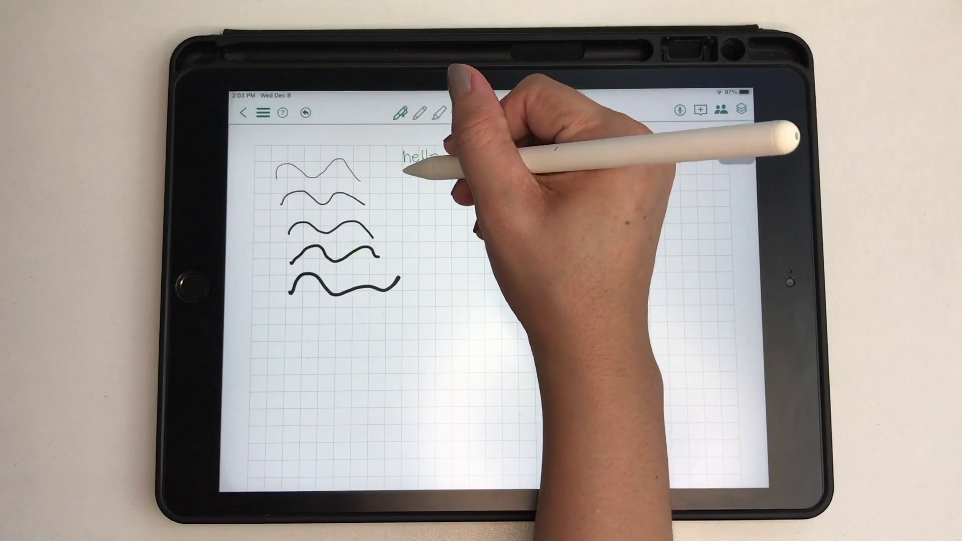
{"action": "left_click", "coordinate": [400, 113]}
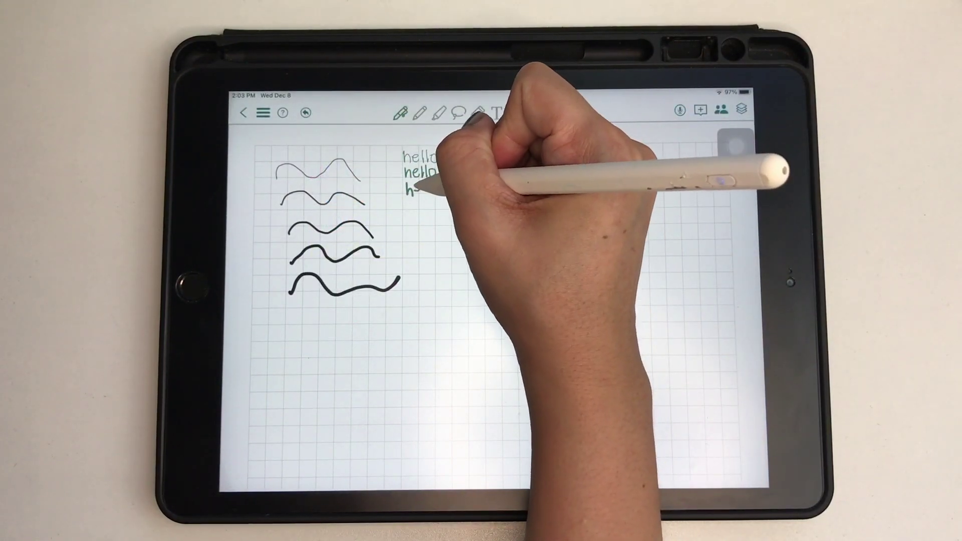
{"action": "left_click", "coordinate": [400, 112]}
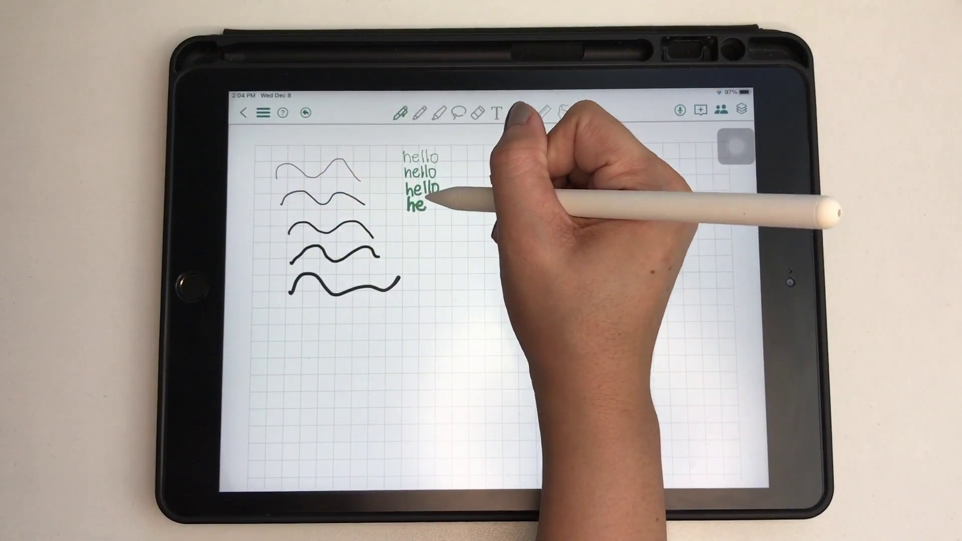
{"action": "left_click_drag", "start_coordinate": [425, 200], "coordinate": [448, 219]}
{"action": "left_click", "coordinate": [400, 112]}
{"action": "left_click", "coordinate": [412, 222]}
{"action": "left_click", "coordinate": [530, 161]}
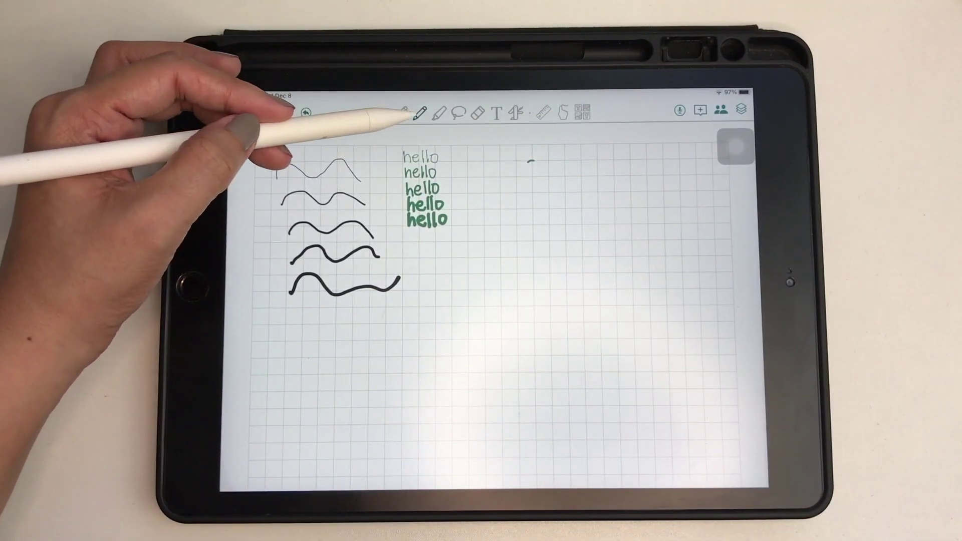
- Set the pencil to pink at width 9 and draw pink wavy strokes
{"action": "left_click", "coordinate": [417, 113]}
{"action": "left_click_drag", "start_coordinate": [380, 275], "coordinate": [420, 273]}
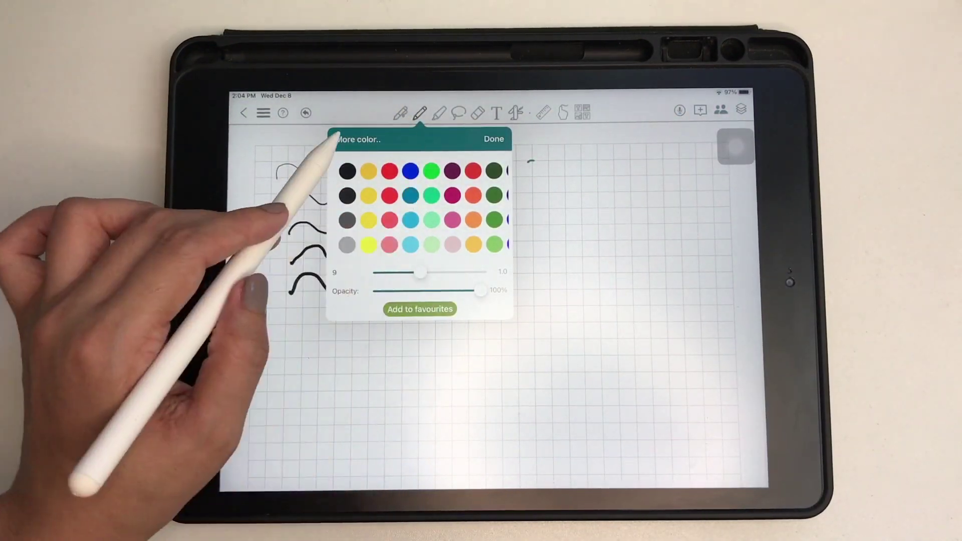
{"action": "left_click_drag", "start_coordinate": [497, 195], "coordinate": [339, 195]}
{"action": "left_click", "coordinate": [451, 219]}
{"action": "left_click", "coordinate": [494, 139]}
{"action": "left_click_drag", "start_coordinate": [448, 251], "coordinate": [446, 277]}
{"action": "left_click_drag", "start_coordinate": [460, 250], "coordinate": [477, 278]}
{"action": "left_click_drag", "start_coordinate": [451, 233], "coordinate": [454, 234]}
- Draw a thicker fourth pink wave and a light pink spiral, then add dark pencil shading
{"action": "left_click_drag", "start_coordinate": [283, 342], "coordinate": [398, 325]}
{"action": "left_click_drag", "start_coordinate": [284, 380], "coordinate": [397, 366]}
{"action": "left_click", "coordinate": [419, 113]}
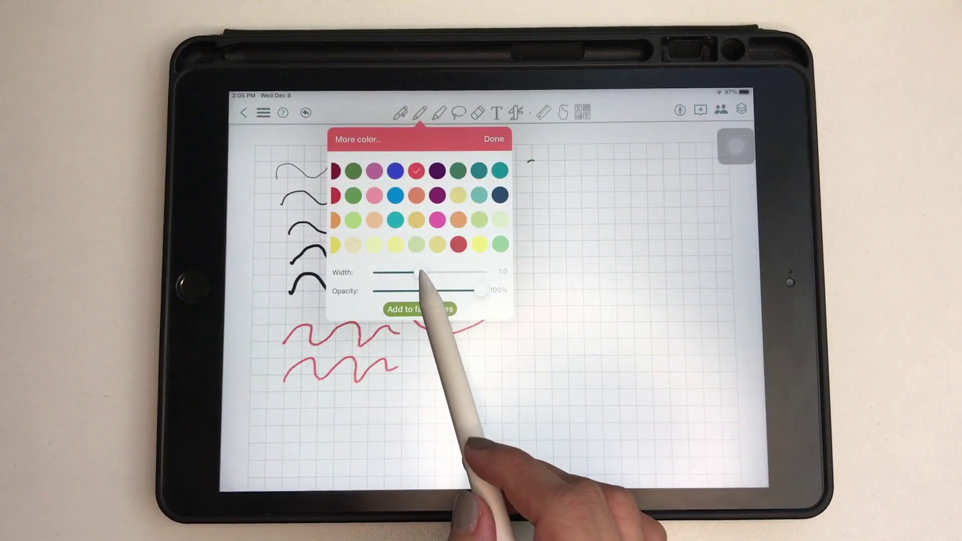
{"action": "left_click", "coordinate": [274, 421]}
{"action": "left_click_drag", "start_coordinate": [274, 463], "coordinate": [398, 442]}
{"action": "left_click", "coordinate": [420, 114]}
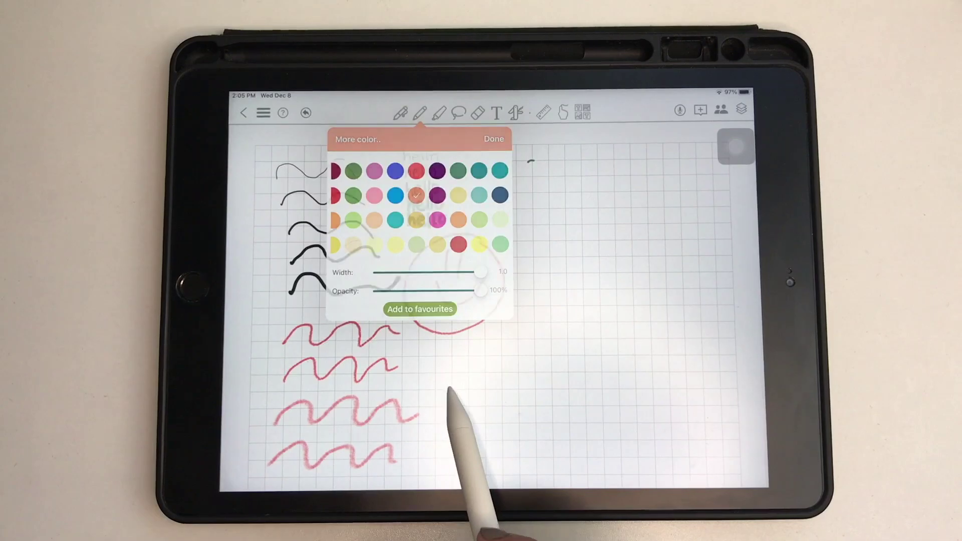
{"action": "left_click_drag", "start_coordinate": [450, 397], "coordinate": [481, 372]}
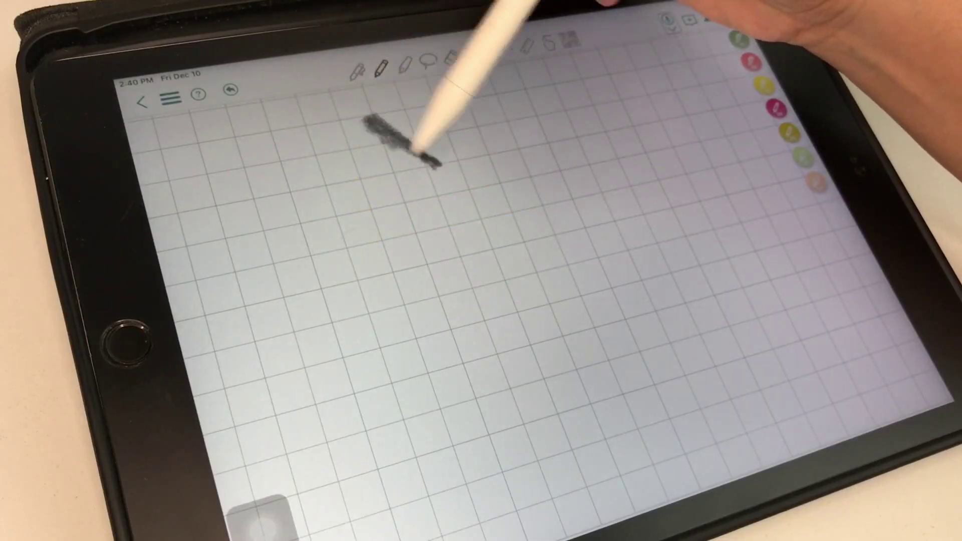
{"action": "left_click_drag", "start_coordinate": [398, 199], "coordinate": [376, 207]}
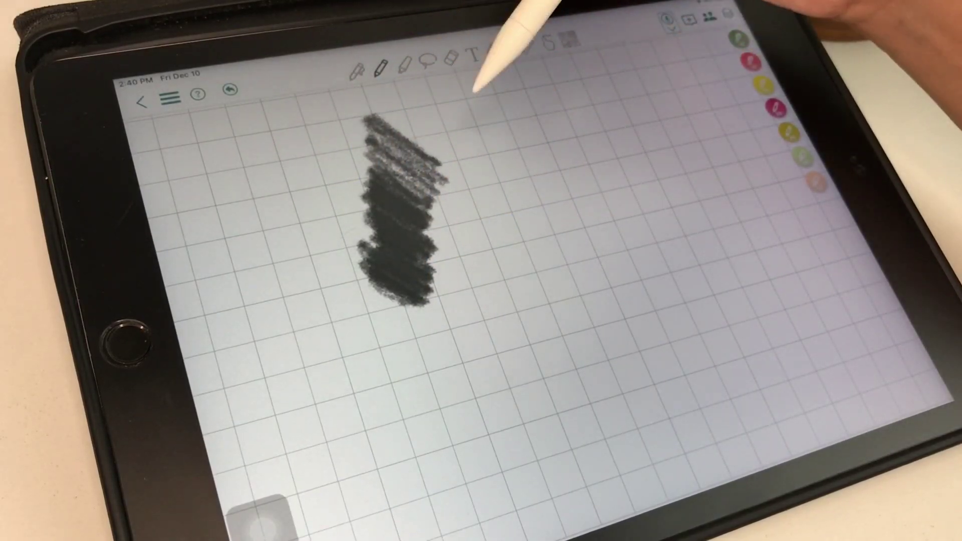
{"action": "left_click_drag", "start_coordinate": [474, 117], "coordinate": [556, 274]}
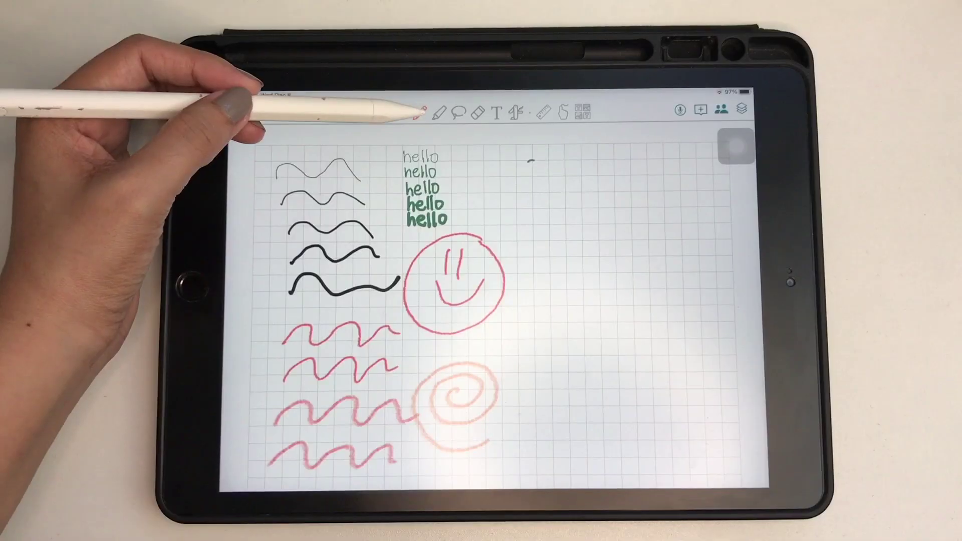
- Use the highlighter in yellow, then change its colour to teal
{"action": "left_click", "coordinate": [439, 113]}
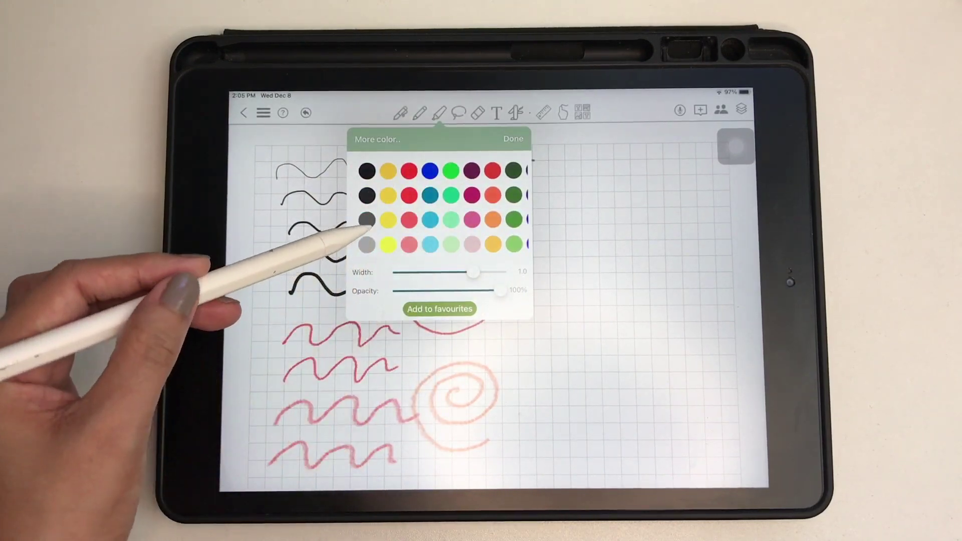
{"action": "left_click", "coordinate": [274, 172]}
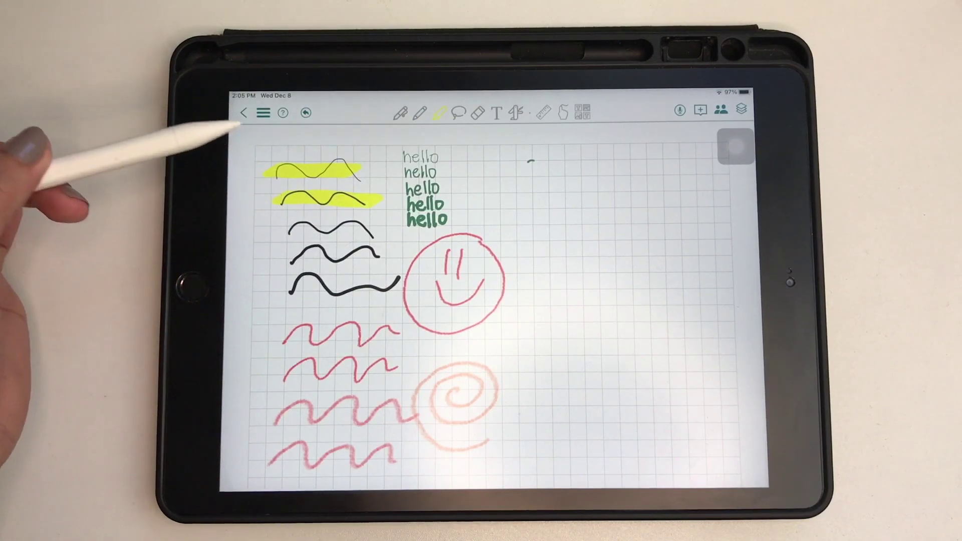
{"action": "left_click", "coordinate": [439, 113]}
{"action": "left_click_drag", "start_coordinate": [421, 214], "coordinate": [289, 231]}
{"action": "left_click", "coordinate": [395, 220]}
{"action": "left_click", "coordinate": [253, 133]}
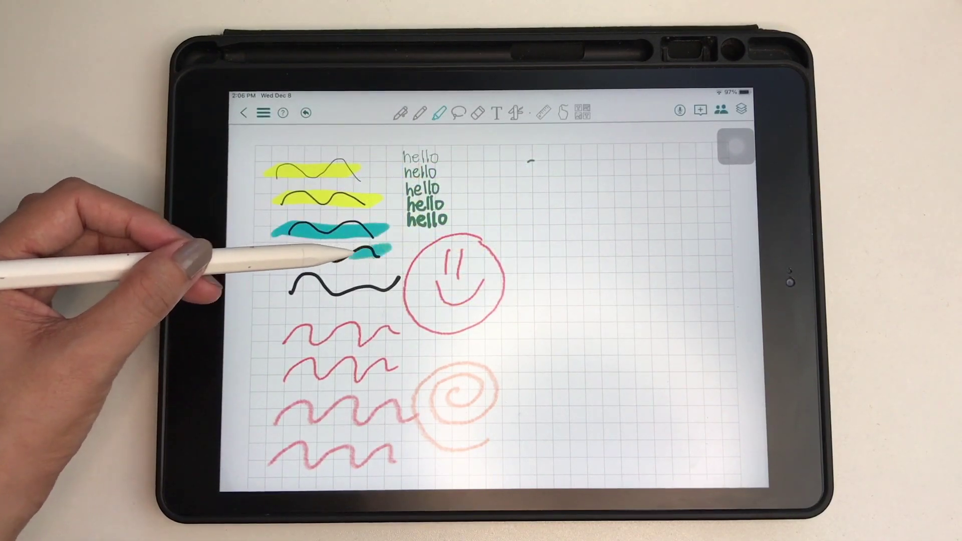
{"action": "left_click", "coordinate": [459, 113]}
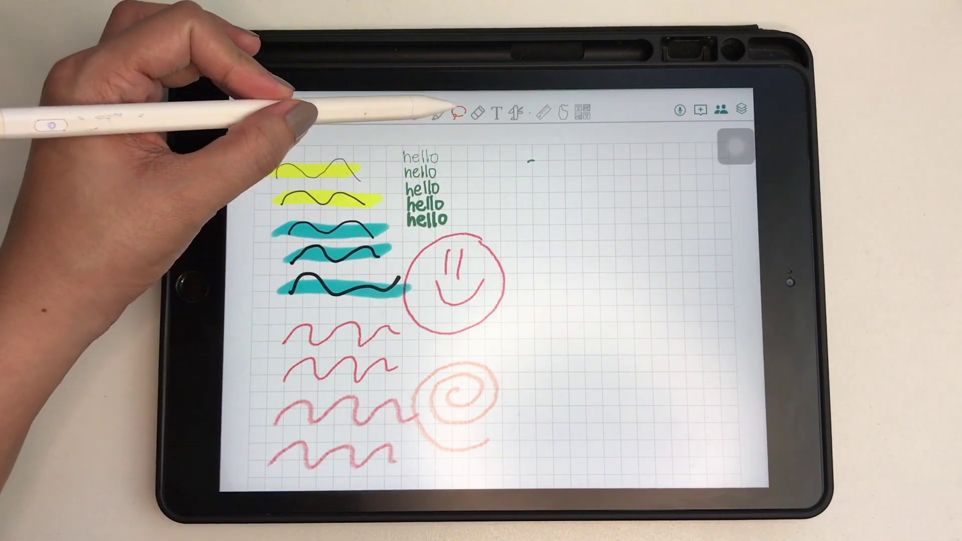
{"action": "left_click", "coordinate": [457, 111]}
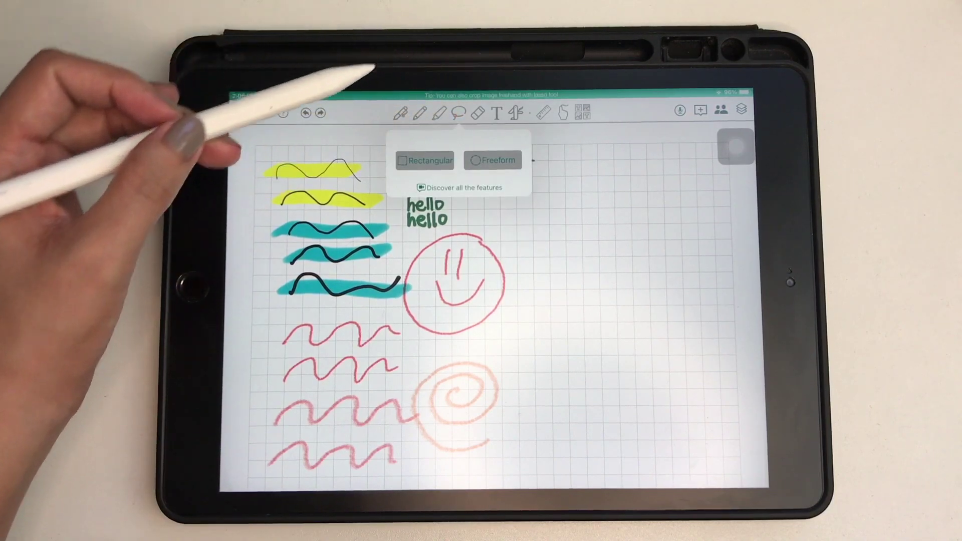
{"action": "left_click", "coordinate": [406, 161]}
{"action": "left_click_drag", "start_coordinate": [404, 249], "coordinate": [517, 316]}
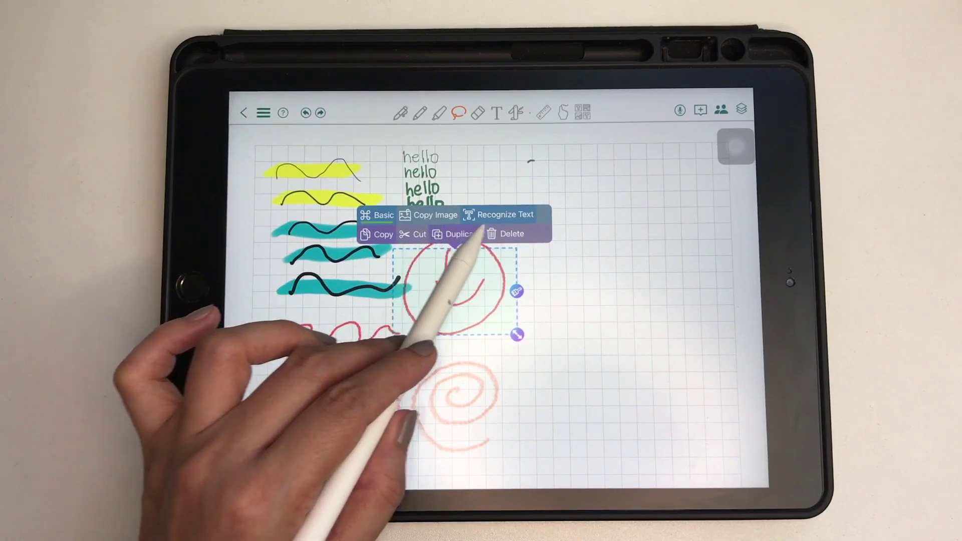
{"action": "left_click", "coordinate": [508, 234]}
{"action": "left_click", "coordinate": [306, 112]}
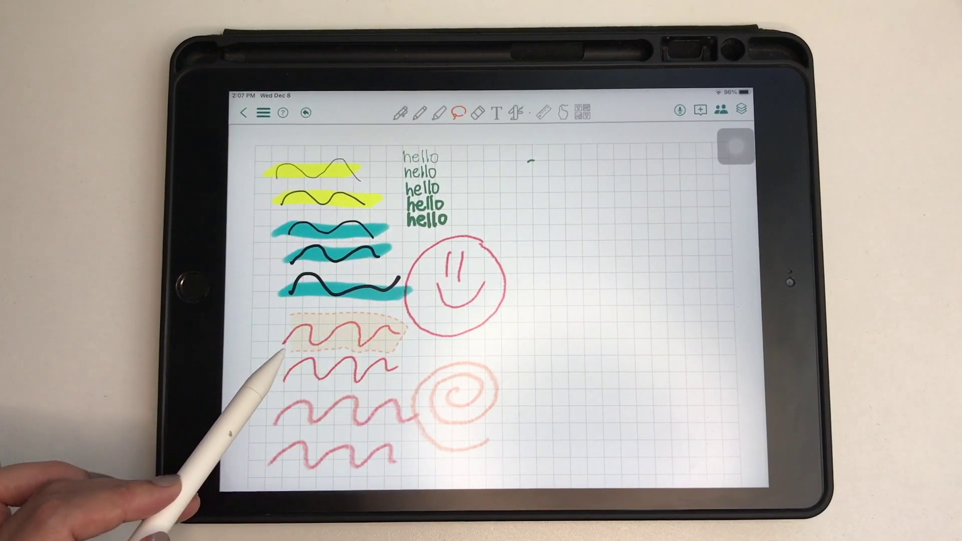
{"action": "left_click_drag", "start_coordinate": [322, 336], "coordinate": [303, 331]}
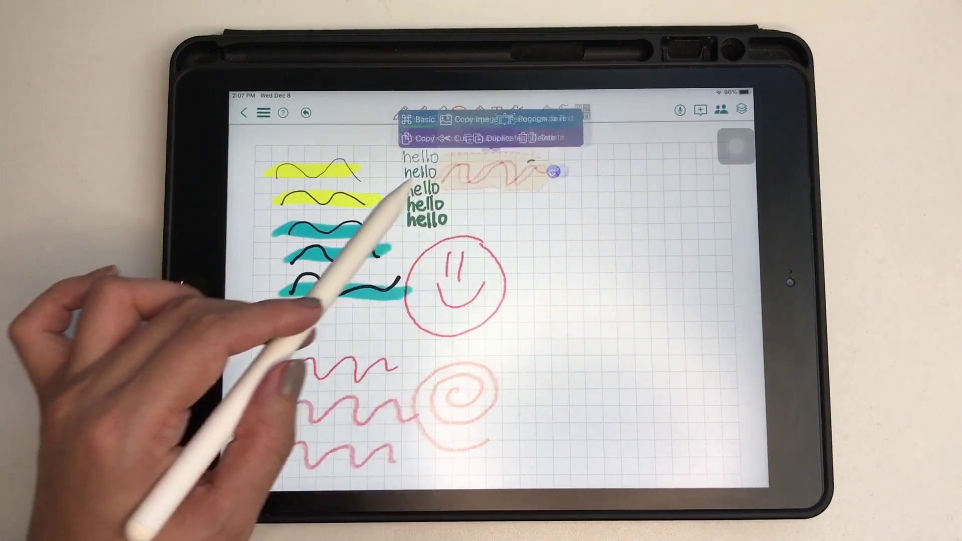
{"action": "left_click", "coordinate": [240, 257]}
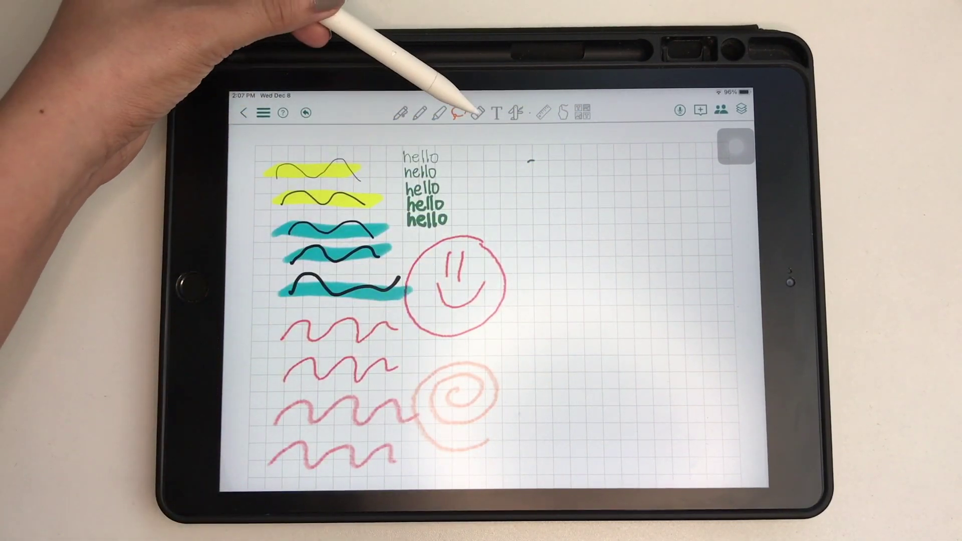
{"action": "left_click", "coordinate": [478, 113]}
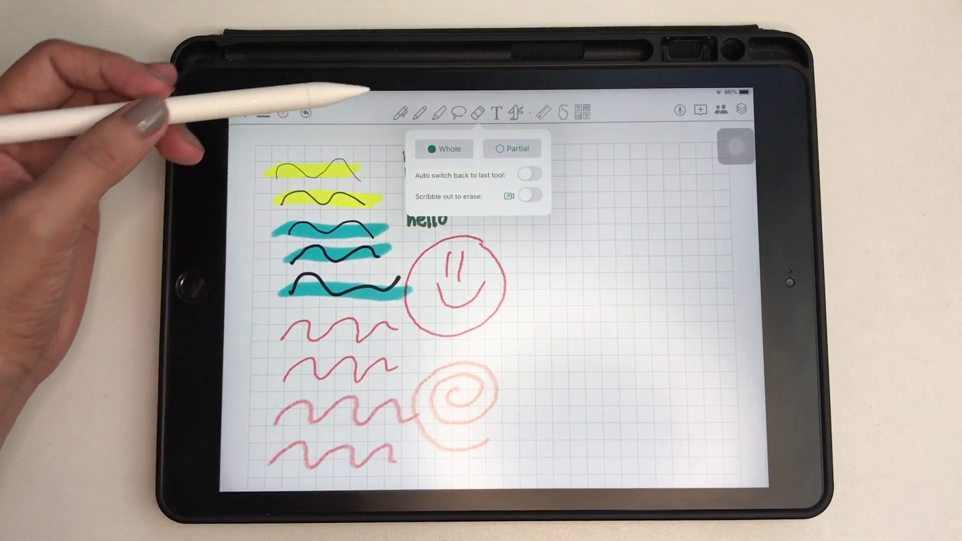
{"action": "left_click", "coordinate": [352, 151]}
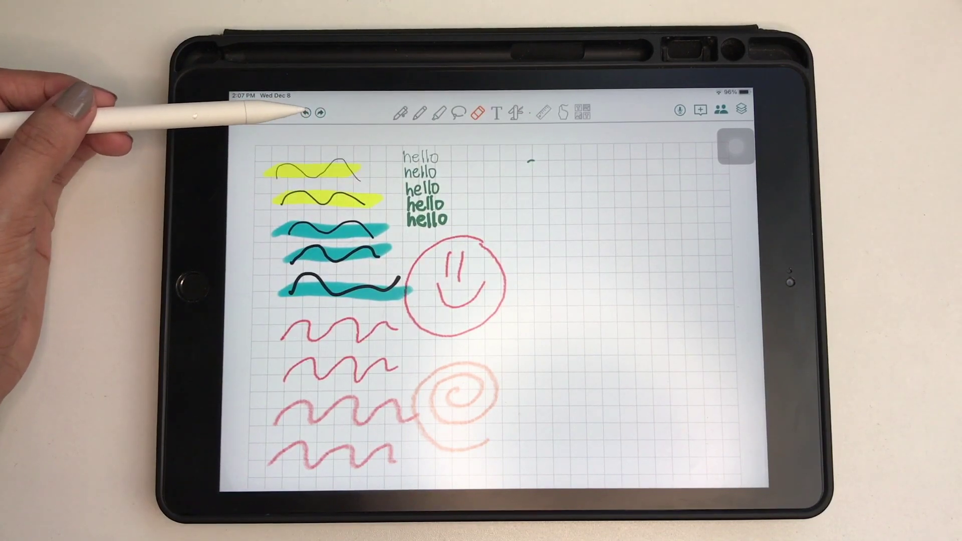
{"action": "left_click", "coordinate": [477, 112]}
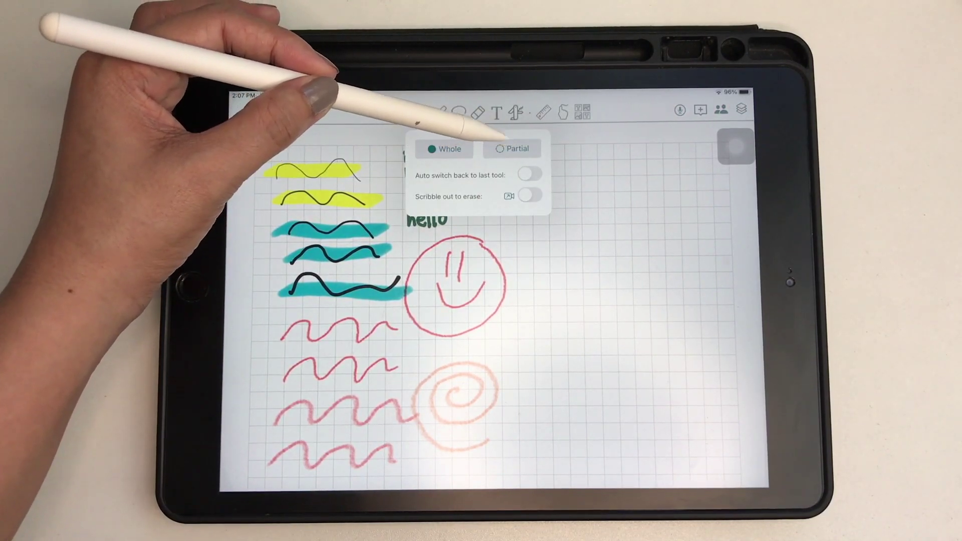
{"action": "left_click", "coordinate": [527, 162]}
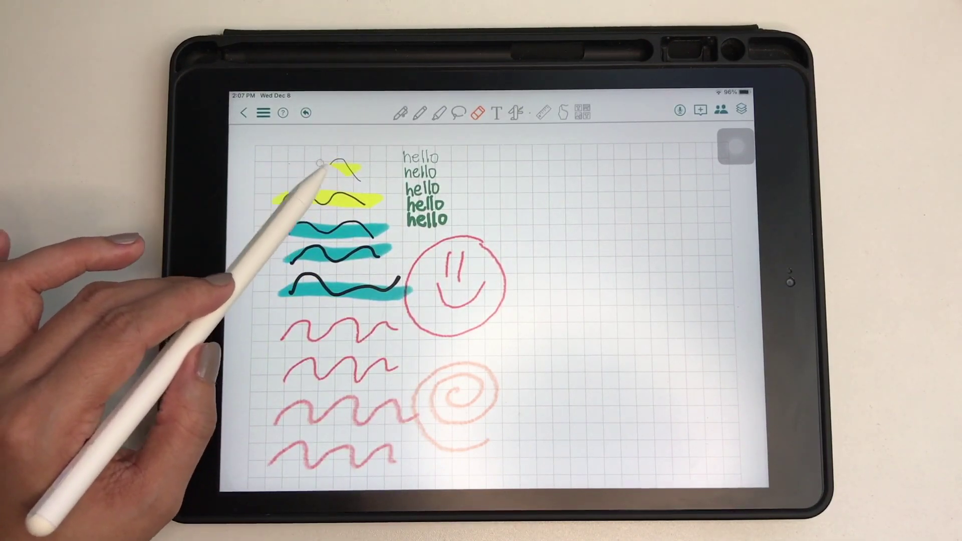
{"action": "left_click", "coordinate": [305, 112]}
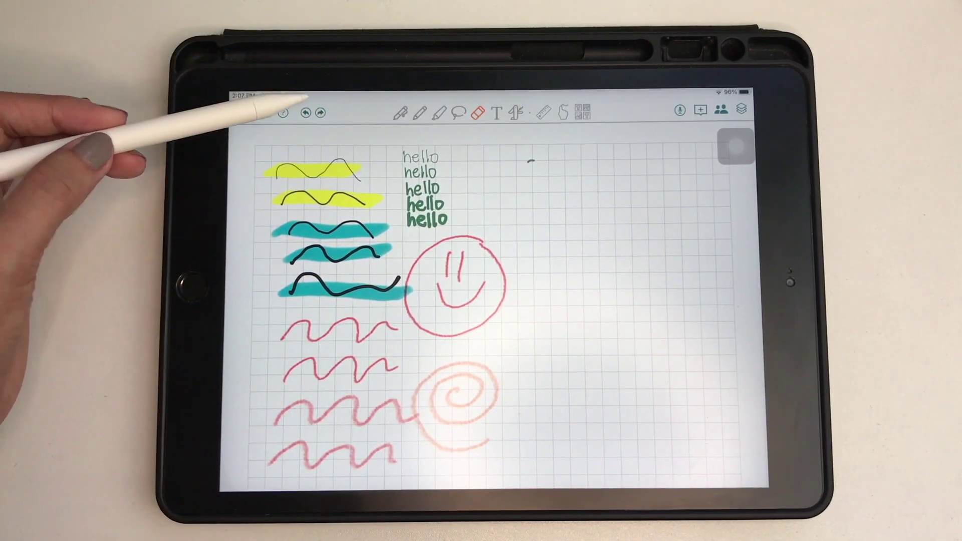
{"action": "left_click", "coordinate": [477, 113]}
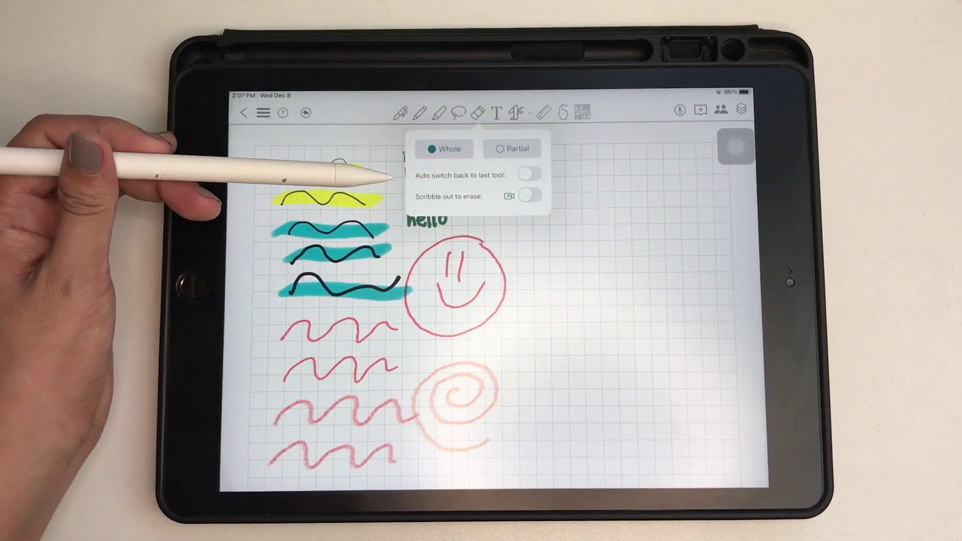
- Add a 'how are you?' text box with a different font and colour
{"action": "left_click", "coordinate": [496, 113]}
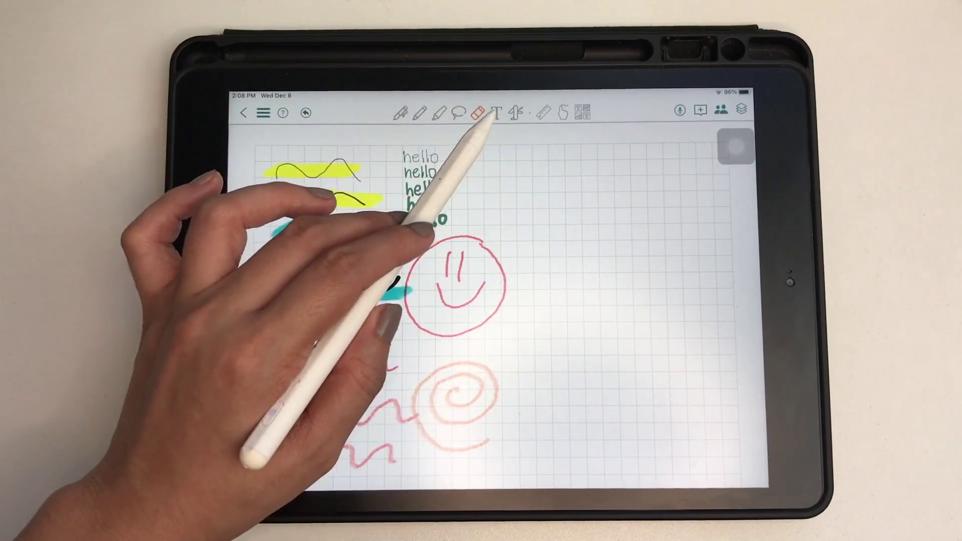
{"action": "left_click", "coordinate": [395, 164]}
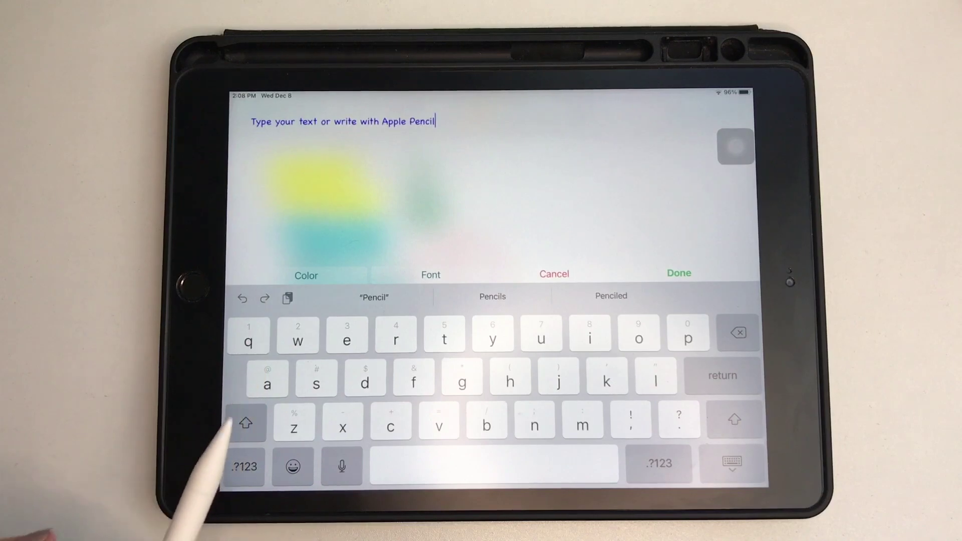
{"action": "key", "text": "BackSpace"}
{"action": "key", "text": "BackSpace"}
{"action": "key", "text": "BackSpace"}
{"action": "key", "text": "BackSpace"}
{"action": "key", "text": "BackSpace"}
{"action": "key", "text": "BackSpace"}
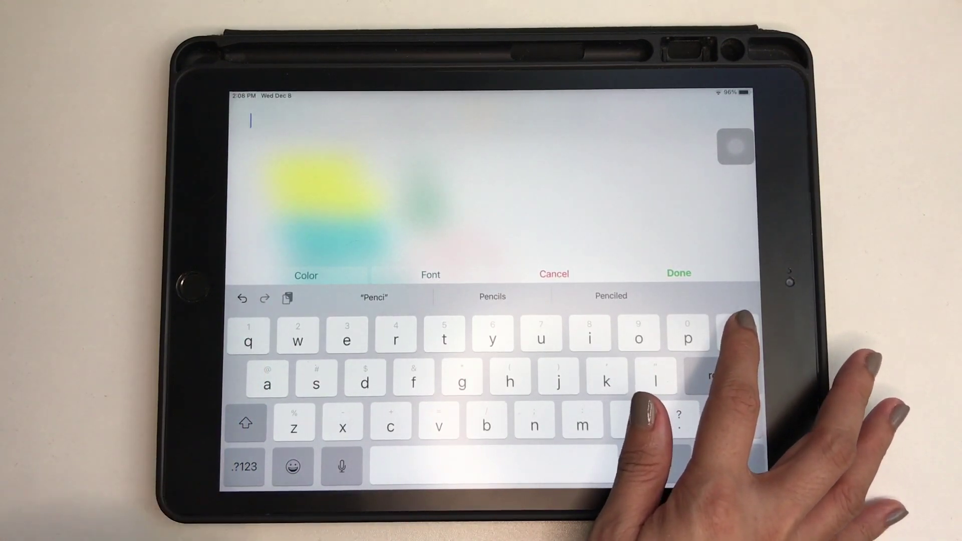
{"action": "type", "text": "how a"}
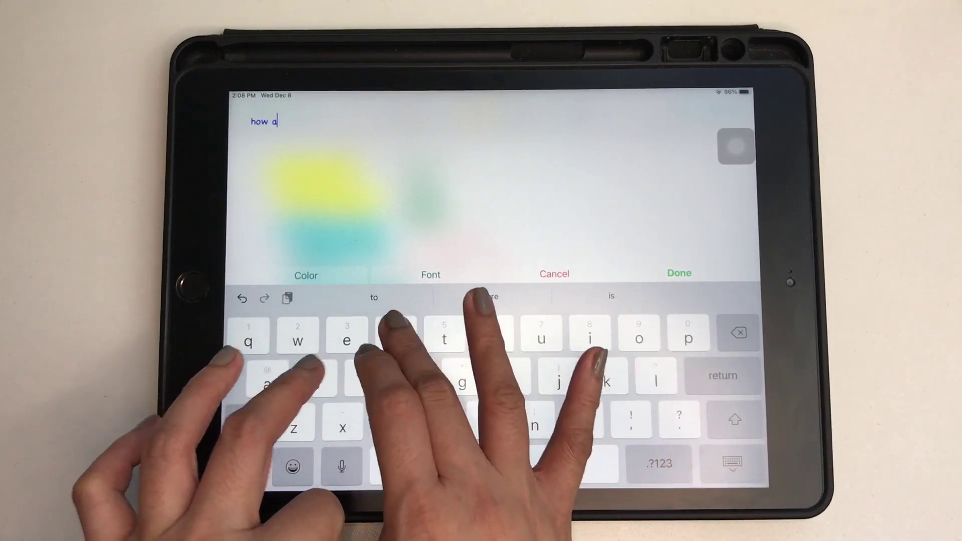
{"action": "type", "text": "re you"}
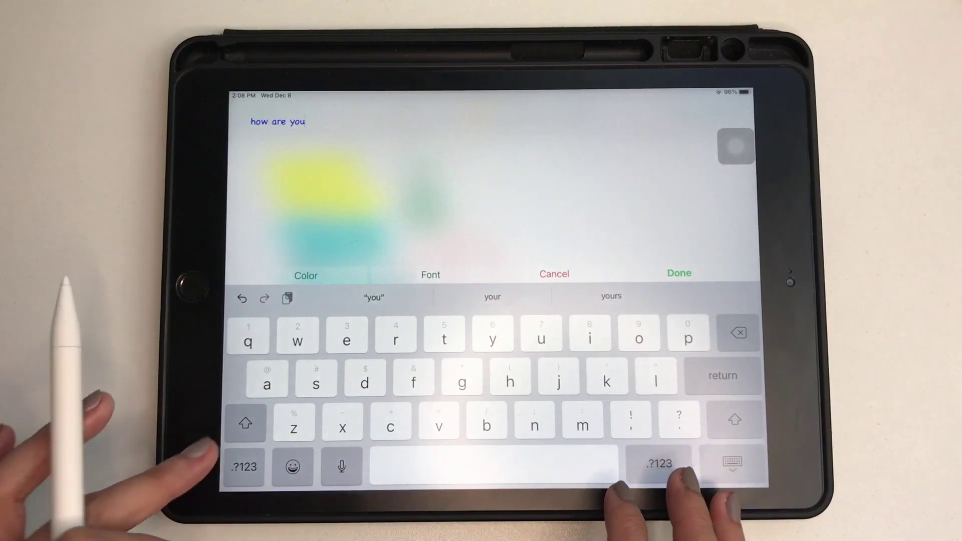
{"action": "type", "text": "?"}
{"action": "left_click", "coordinate": [431, 481]}
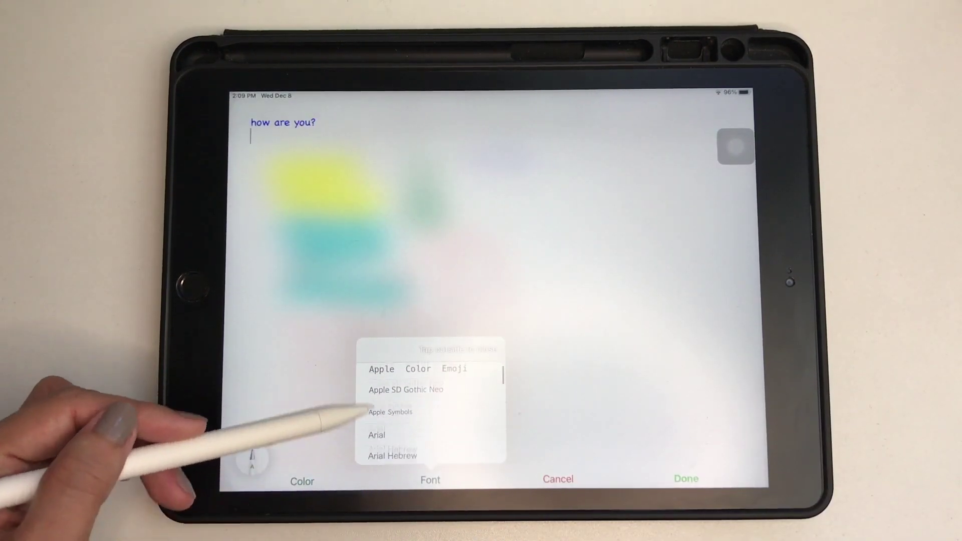
{"action": "left_click", "coordinate": [302, 481]}
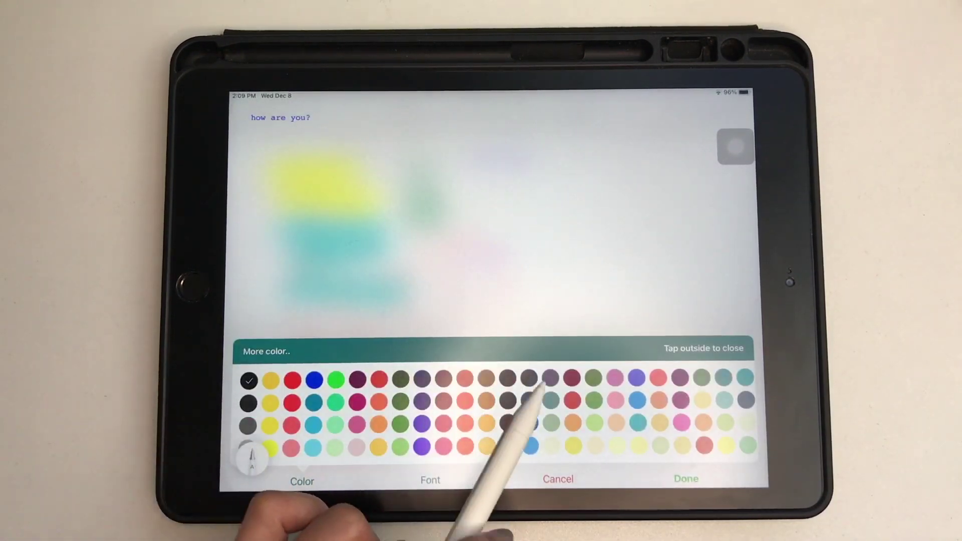
{"action": "left_click", "coordinate": [451, 421]}
{"action": "left_click", "coordinate": [686, 479]}
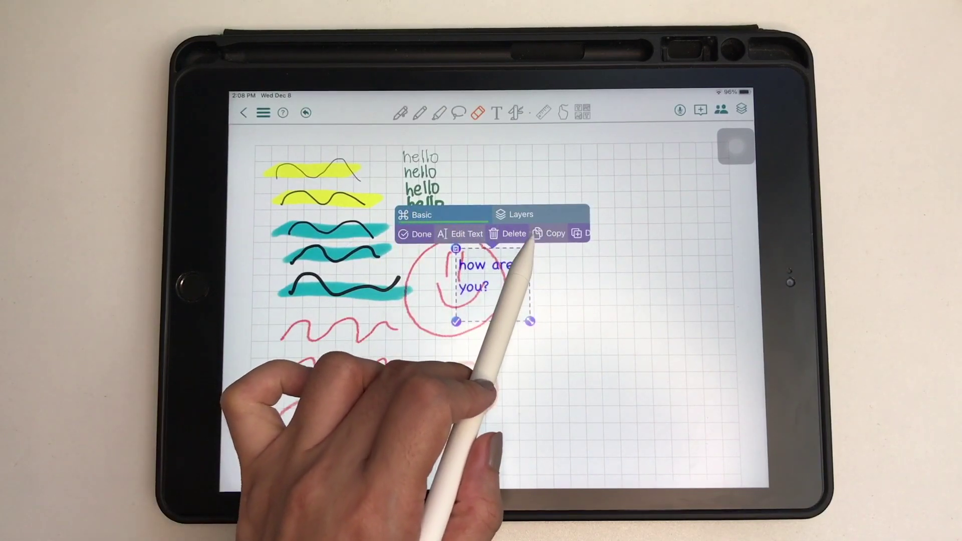
- Reshape the text box, move it beside the hello words and finish editing
{"action": "left_click_drag", "start_coordinate": [526, 235], "coordinate": [554, 236]}
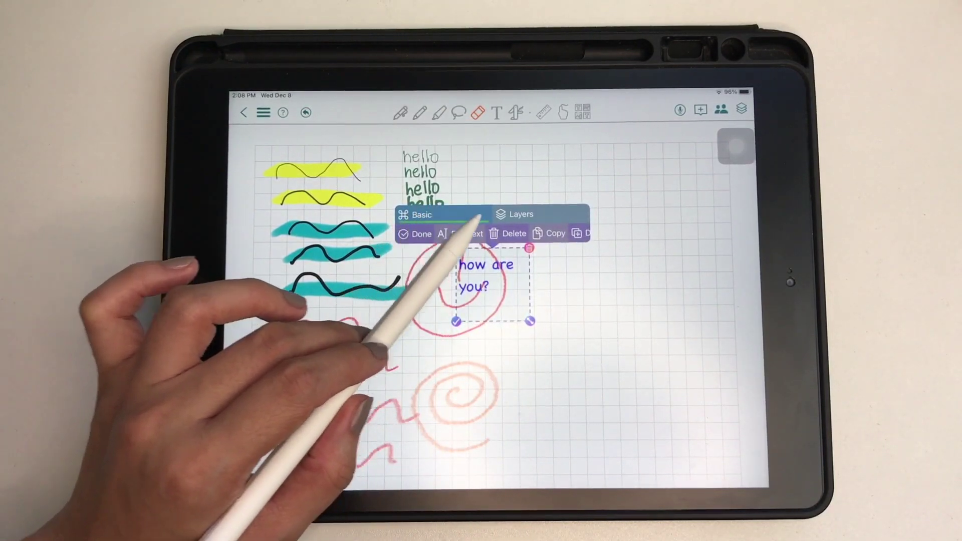
{"action": "left_click", "coordinate": [498, 215]}
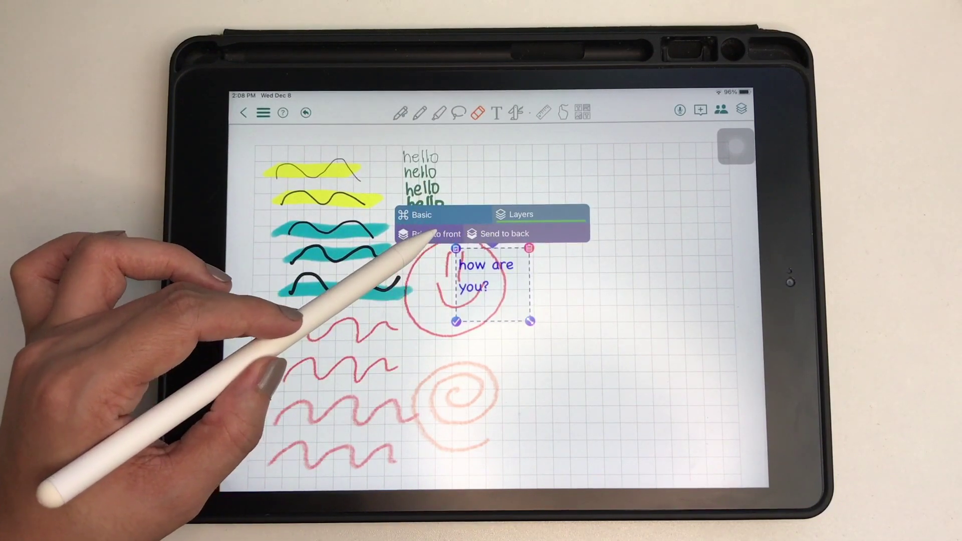
{"action": "left_click_drag", "start_coordinate": [529, 320], "coordinate": [543, 290]}
{"action": "left_click_drag", "start_coordinate": [490, 276], "coordinate": [501, 175]}
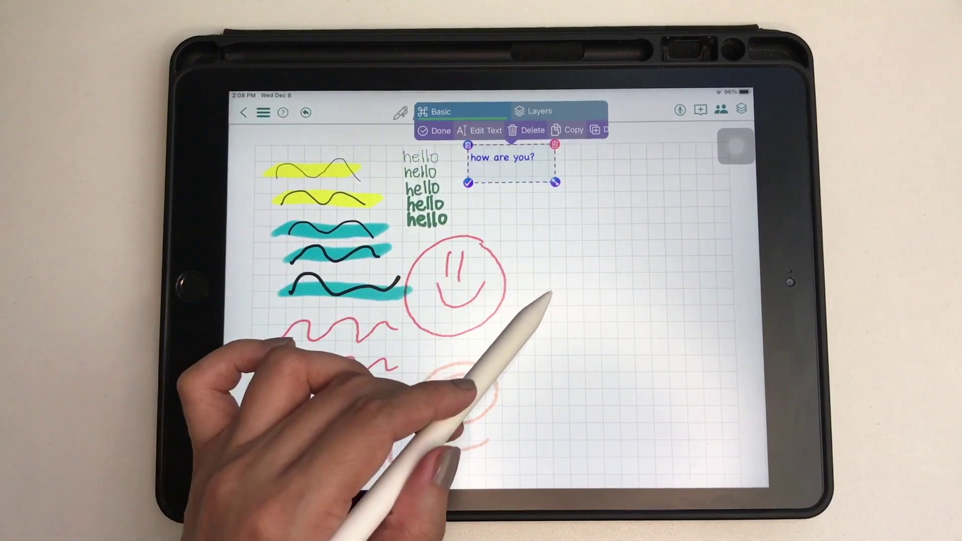
{"action": "left_click", "coordinate": [468, 183]}
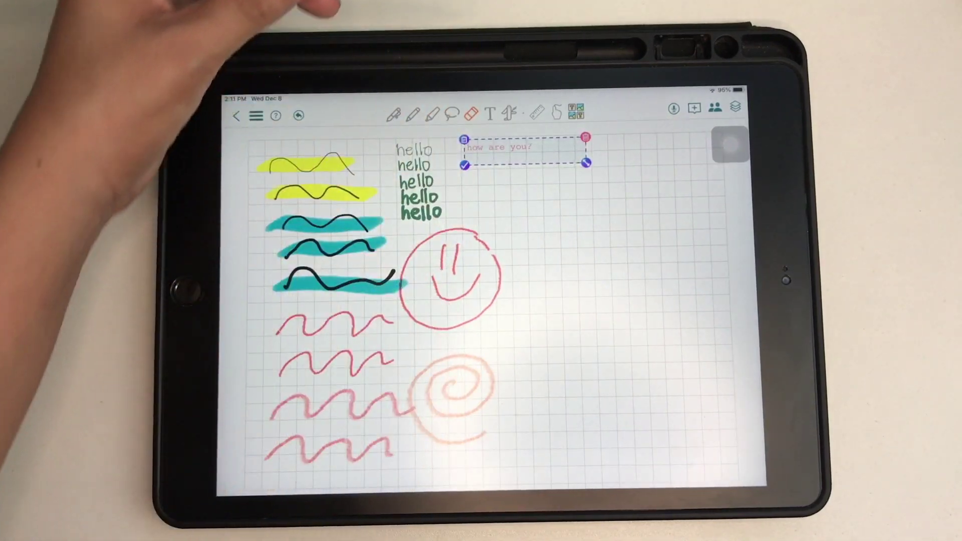
- Switch to the laser pointer and give it a red glow style
{"action": "left_click", "coordinate": [509, 112]}
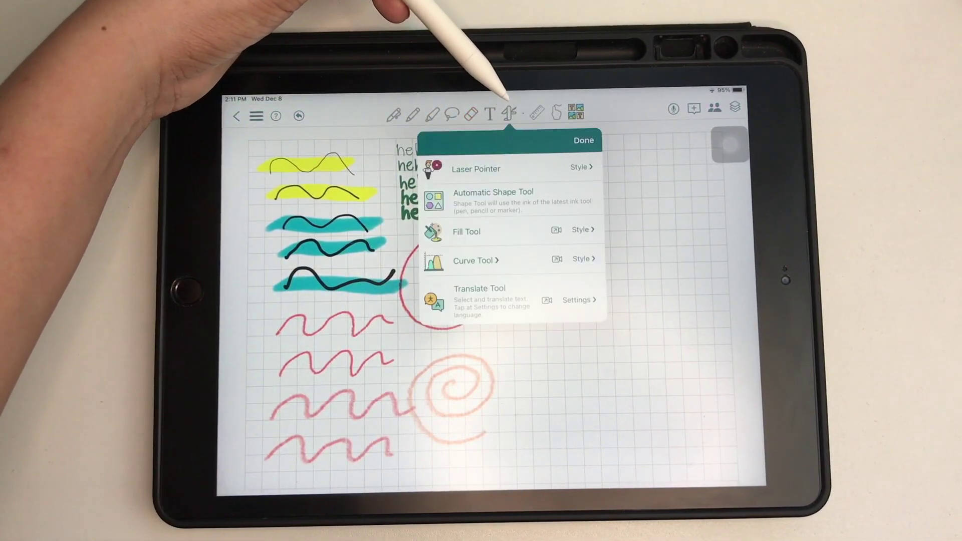
{"action": "left_click", "coordinate": [466, 169]}
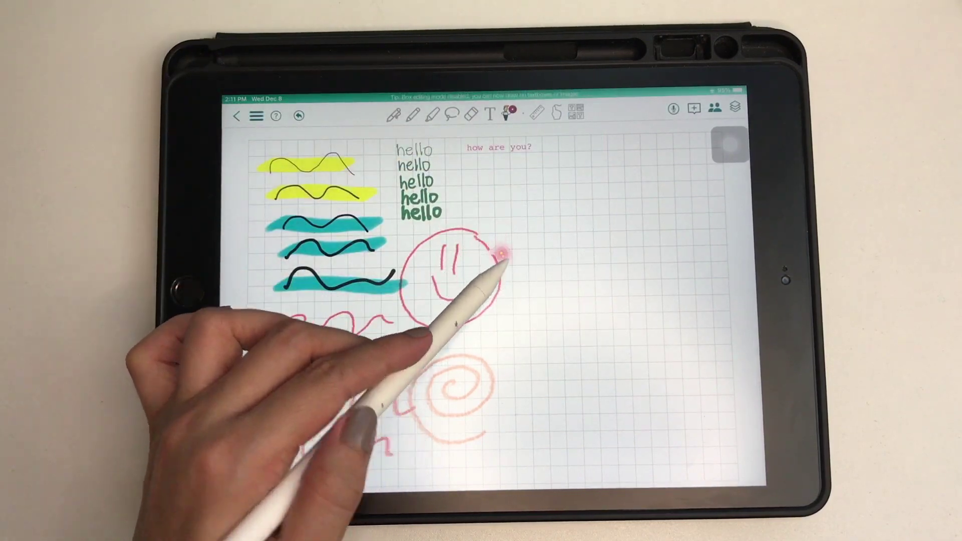
{"action": "left_click", "coordinate": [509, 112]}
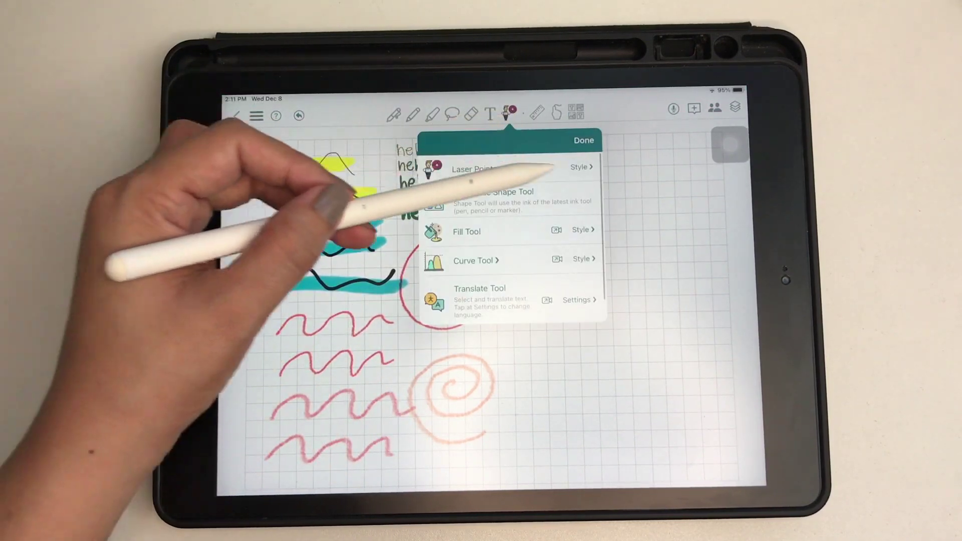
{"action": "left_click", "coordinate": [481, 168]}
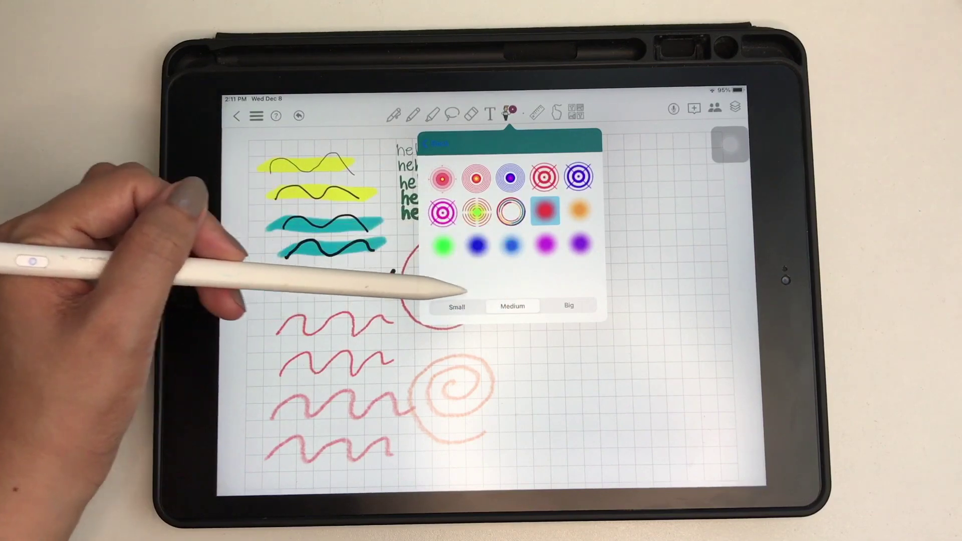
{"action": "left_click", "coordinate": [556, 202]}
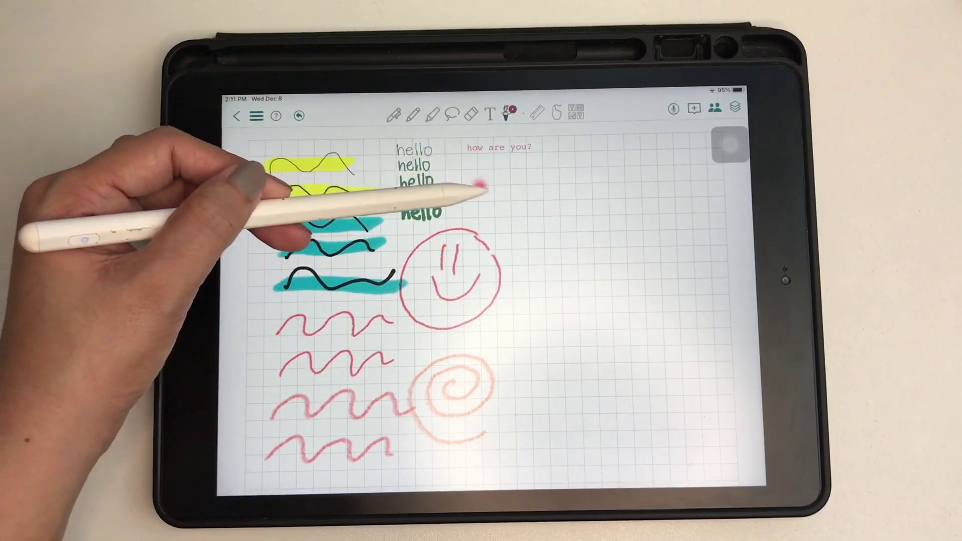
{"action": "left_click", "coordinate": [508, 112]}
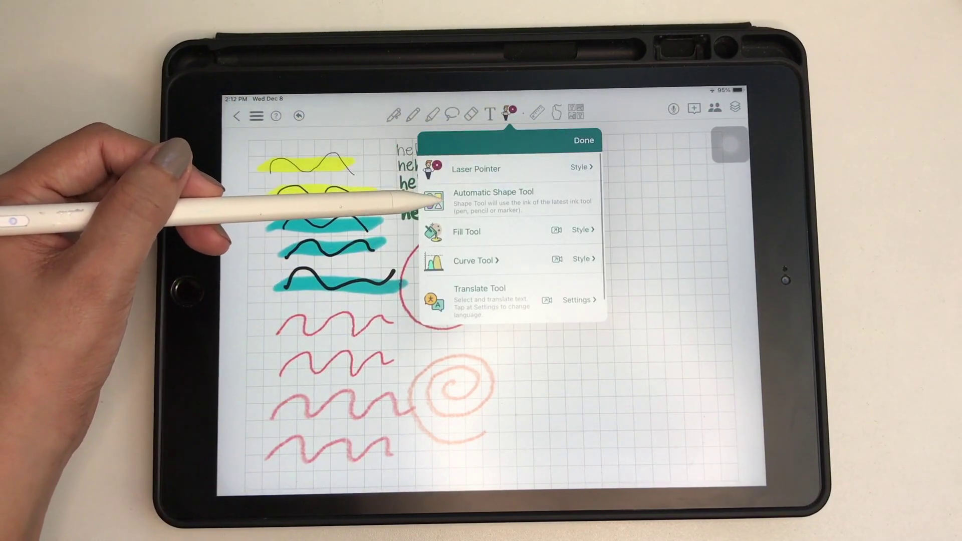
{"action": "left_click", "coordinate": [420, 201]}
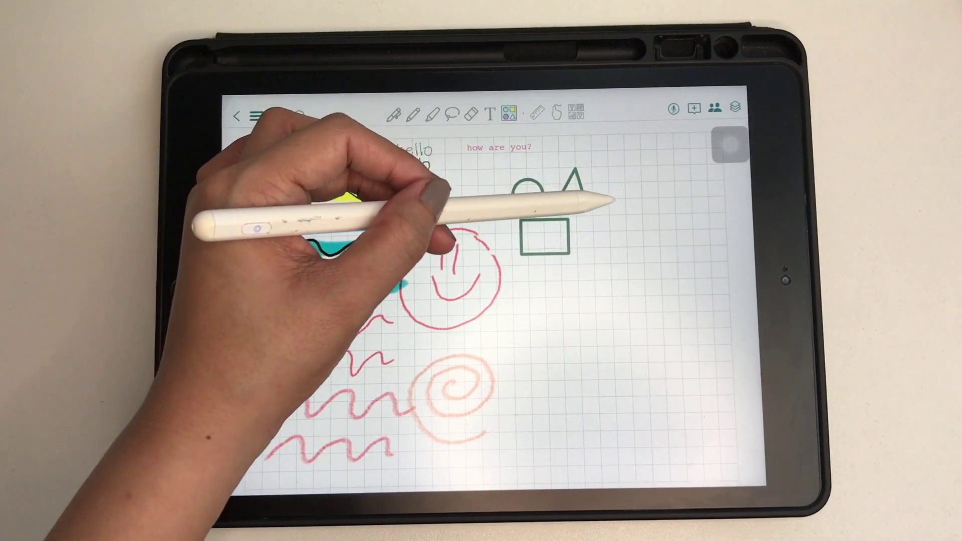
- Sketch a star and a heart below it, snapping to clean shapes
{"action": "left_click_drag", "start_coordinate": [635, 170], "coordinate": [632, 174]}
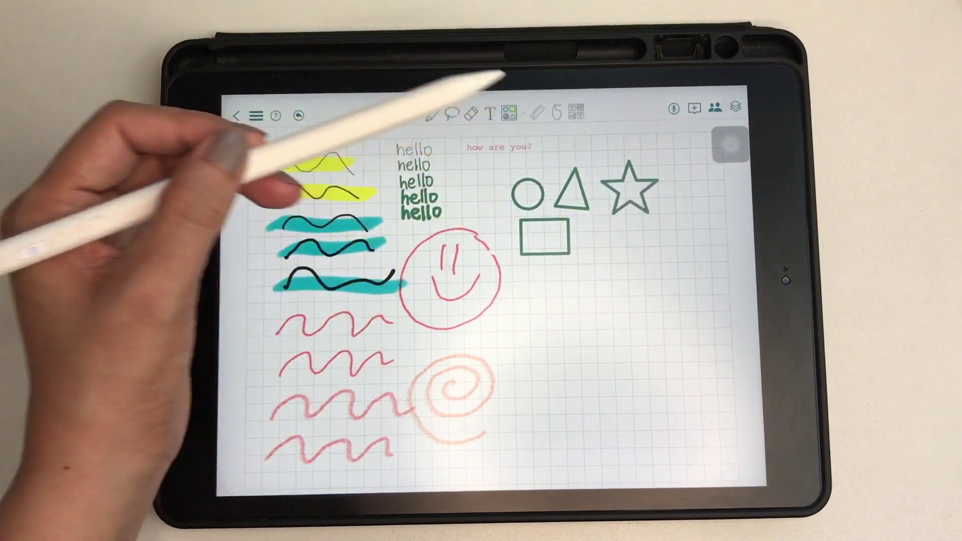
{"action": "left_click_drag", "start_coordinate": [605, 242], "coordinate": [622, 241]}
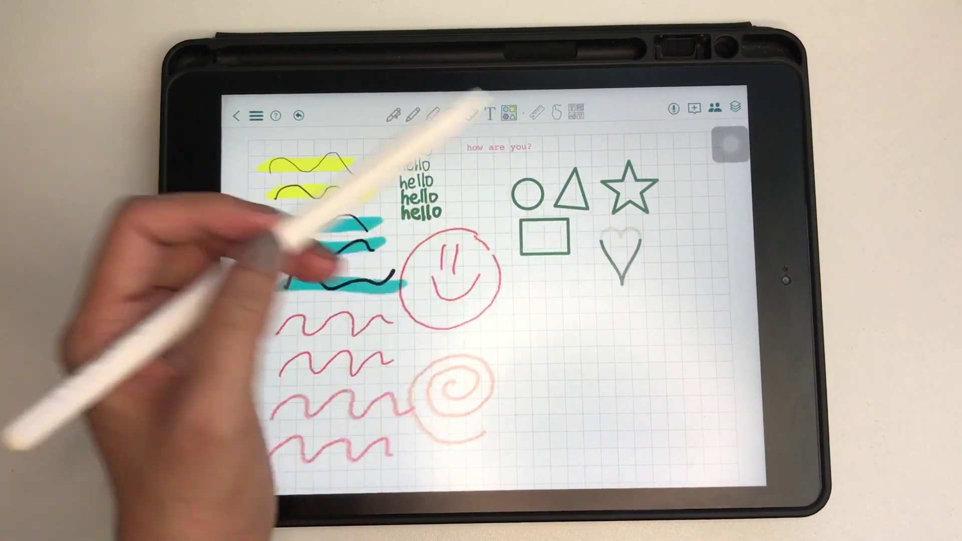
- Fill the star with yellow and the heart with red-orange using the Fill Tool
{"action": "left_click", "coordinate": [509, 113]}
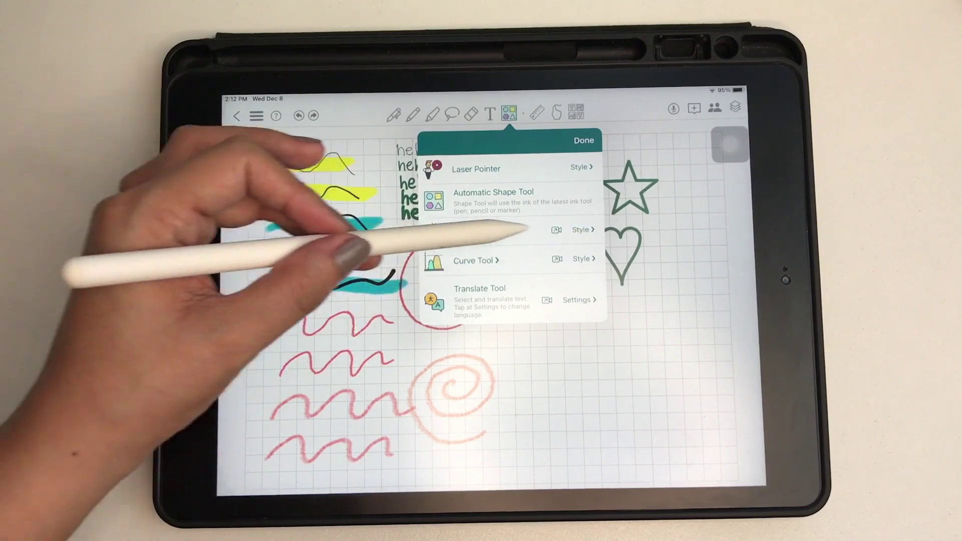
{"action": "left_click", "coordinate": [466, 250]}
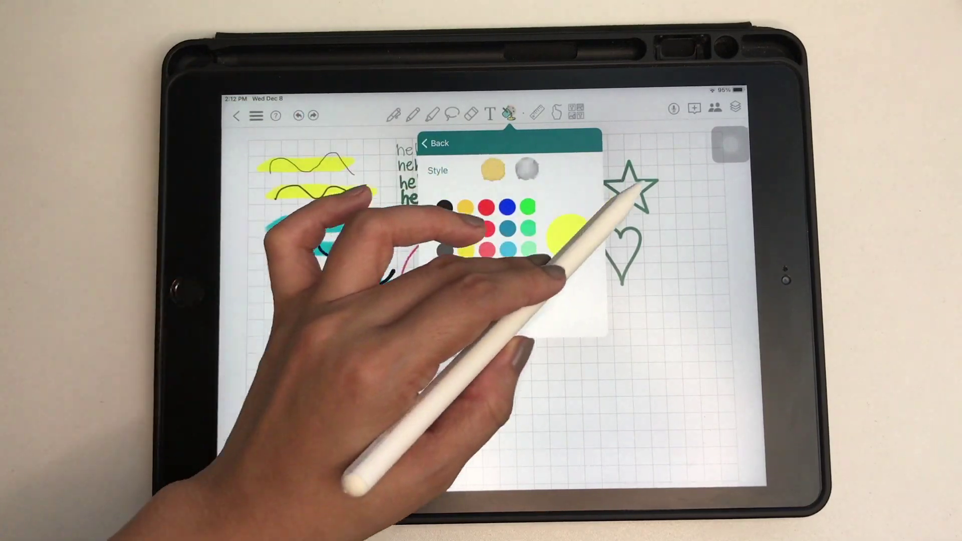
{"action": "left_click", "coordinate": [630, 192]}
{"action": "left_click", "coordinate": [509, 113]}
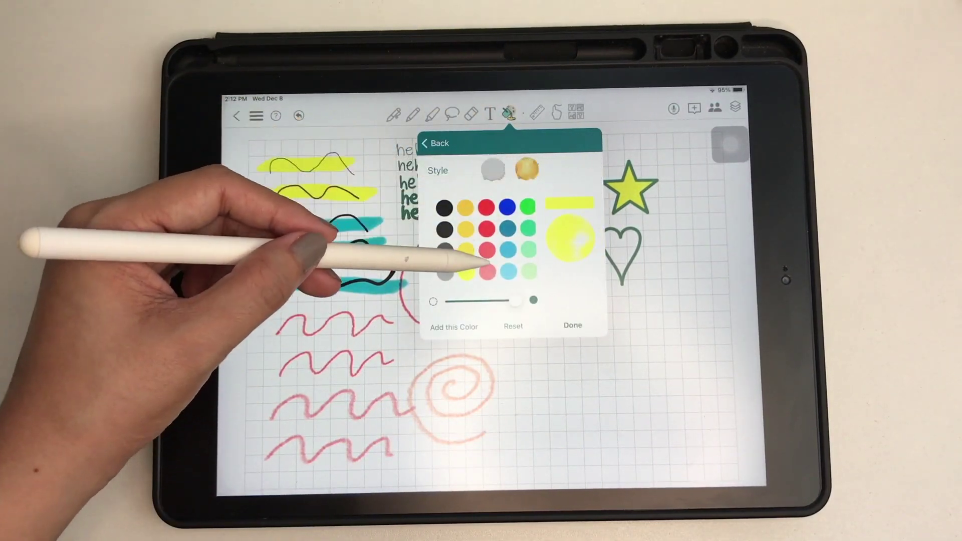
{"action": "left_click", "coordinate": [444, 250]}
{"action": "left_click", "coordinate": [623, 251]}
{"action": "left_click", "coordinate": [509, 112]}
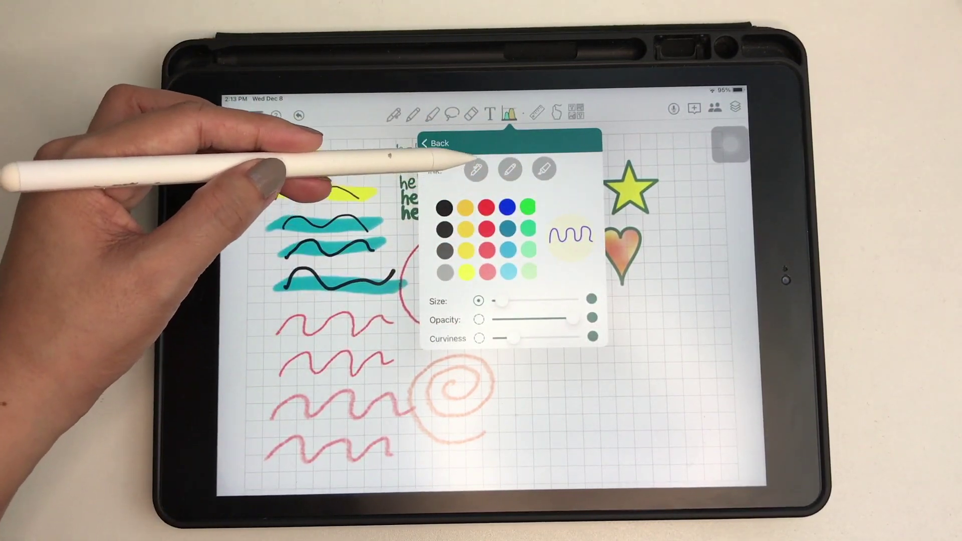
- With a thicker purple Curve Tool ink, draw a smooth wave below the shapes
{"action": "left_click", "coordinate": [545, 168]}
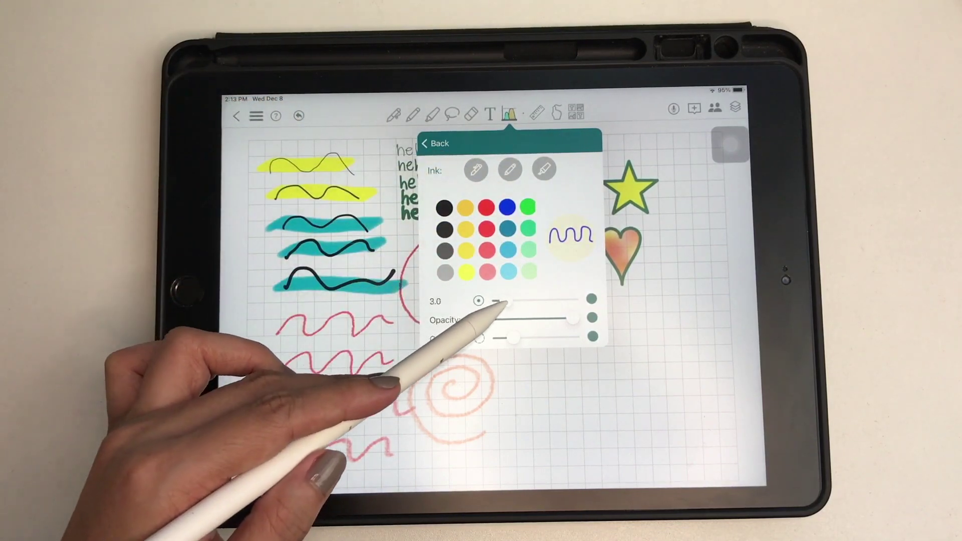
{"action": "left_click_drag", "start_coordinate": [499, 301], "coordinate": [524, 300]}
{"action": "left_click_drag", "start_coordinate": [514, 338], "coordinate": [615, 365]}
{"action": "left_click_drag", "start_coordinate": [524, 418], "coordinate": [618, 419]}
- Open and leave the translation settings, then bring a ruler onto the page
{"action": "left_click", "coordinate": [508, 113]}
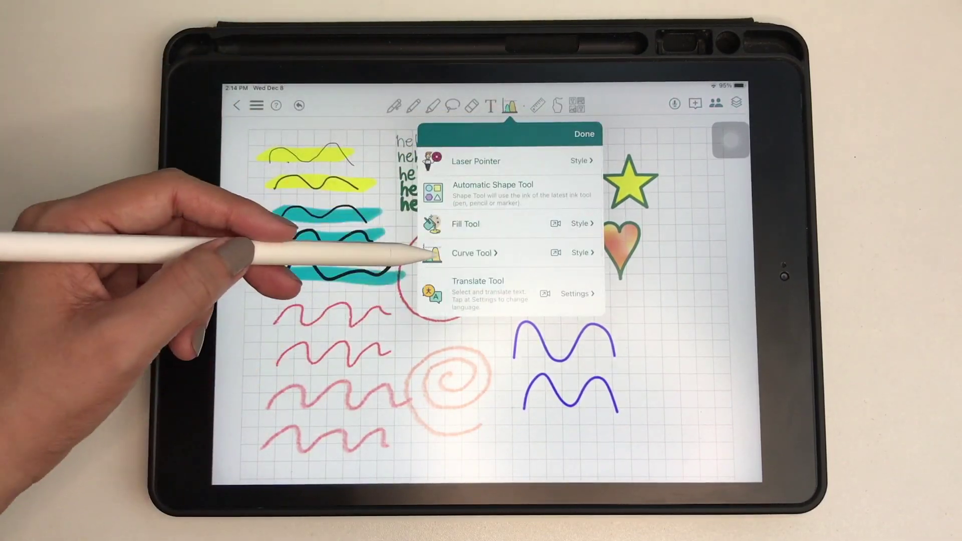
{"action": "left_click", "coordinate": [519, 285]}
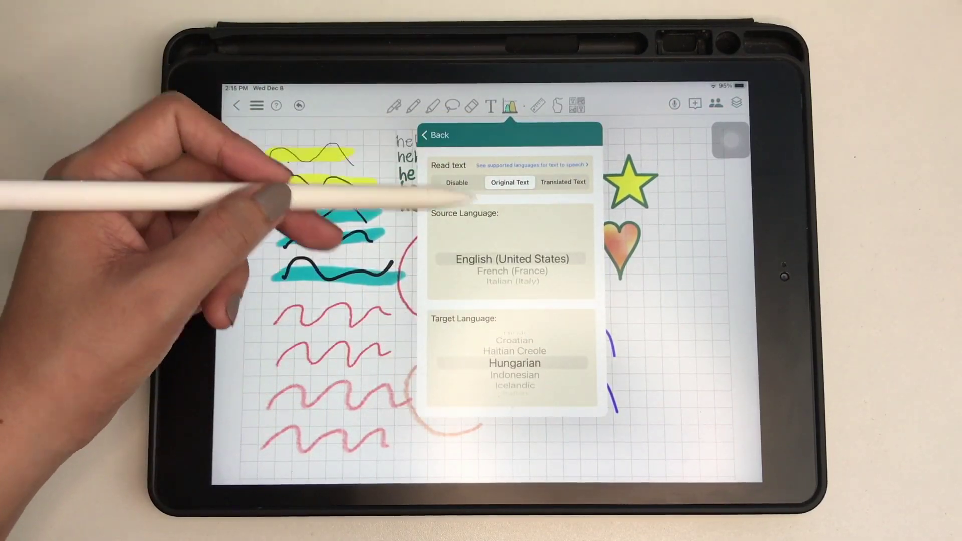
{"action": "left_click", "coordinate": [436, 135]}
{"action": "left_click", "coordinate": [537, 105]}
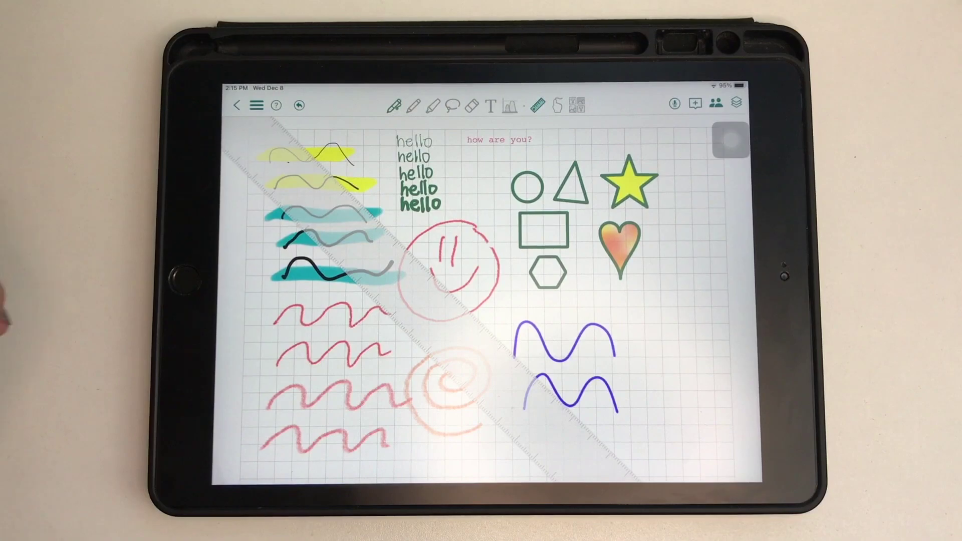
- Rotate the ruler to horizontal and draw a smooth blue wave along the axis
{"action": "left_click_drag", "start_coordinate": [545, 445], "coordinate": [635, 368]}
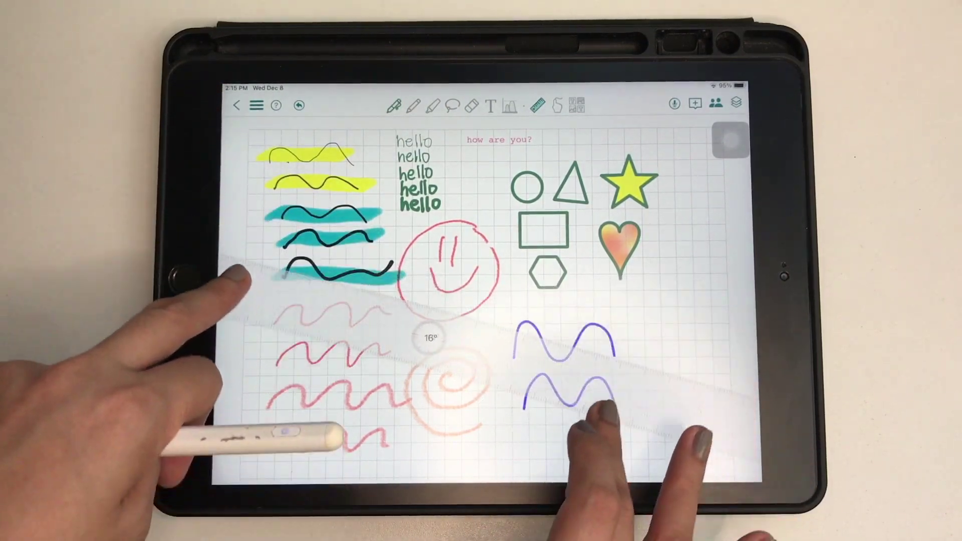
{"action": "scroll", "scroll_direction": "down", "scroll_amount": 3}
{"action": "left_click_drag", "start_coordinate": [448, 333], "coordinate": [324, 451]}
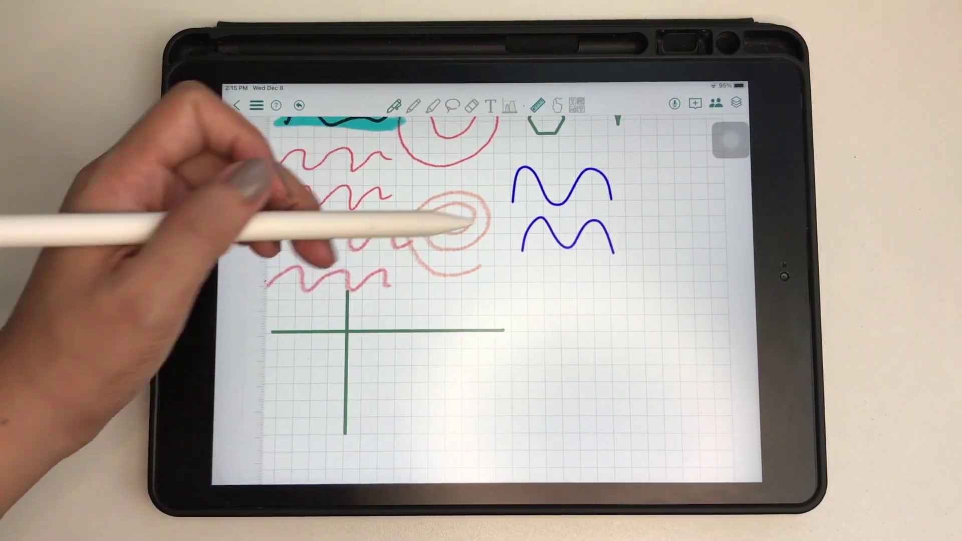
{"action": "left_click", "coordinate": [510, 105]}
{"action": "left_click_drag", "start_coordinate": [383, 341], "coordinate": [464, 345]}
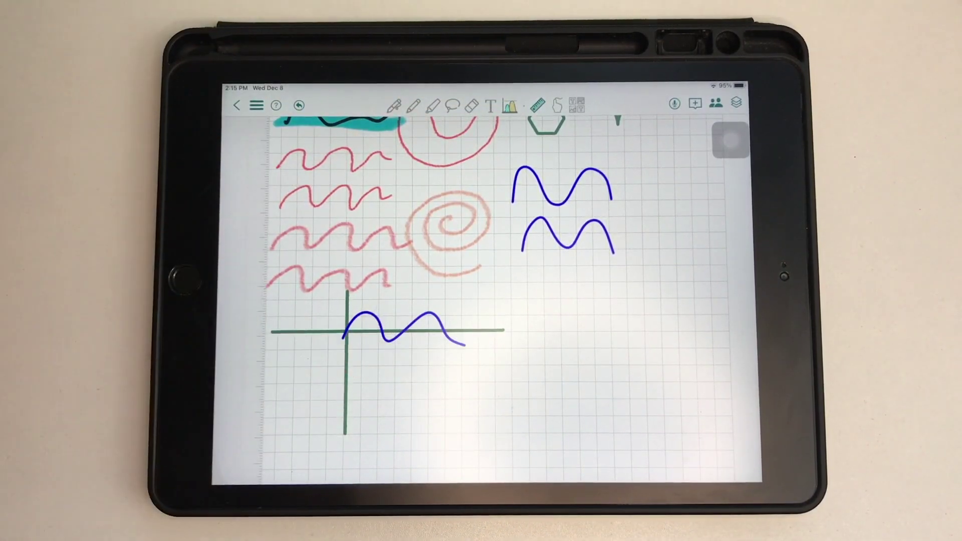
- Try drawing a stroke with a finger, deselect the text box and scroll back
{"action": "left_click", "coordinate": [557, 104]}
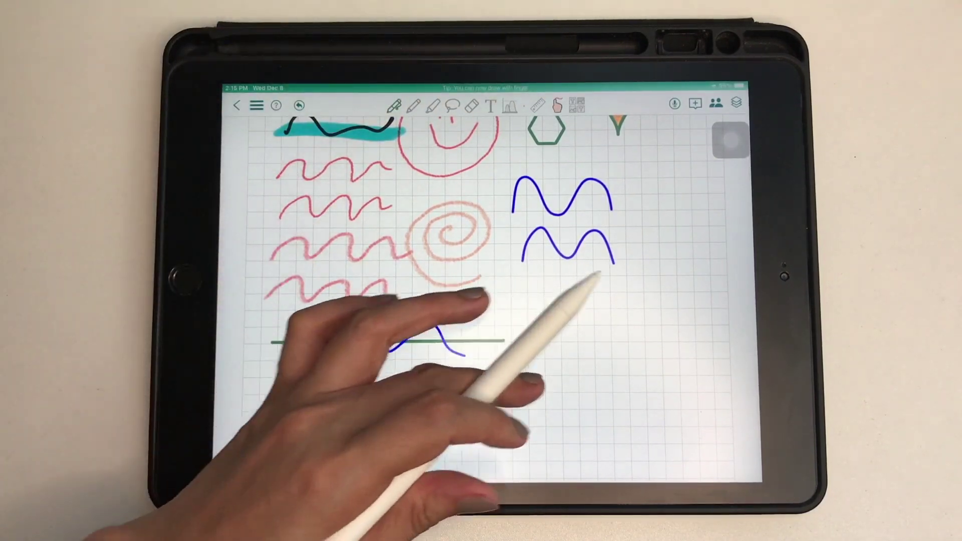
{"action": "left_click_drag", "start_coordinate": [406, 425], "coordinate": [612, 387]}
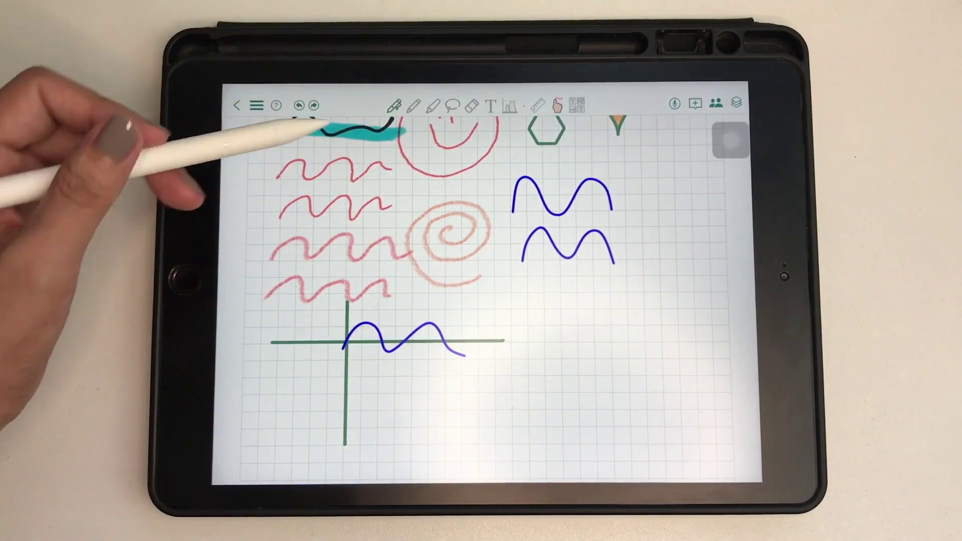
{"action": "scroll", "scroll_direction": "up", "scroll_amount": 3}
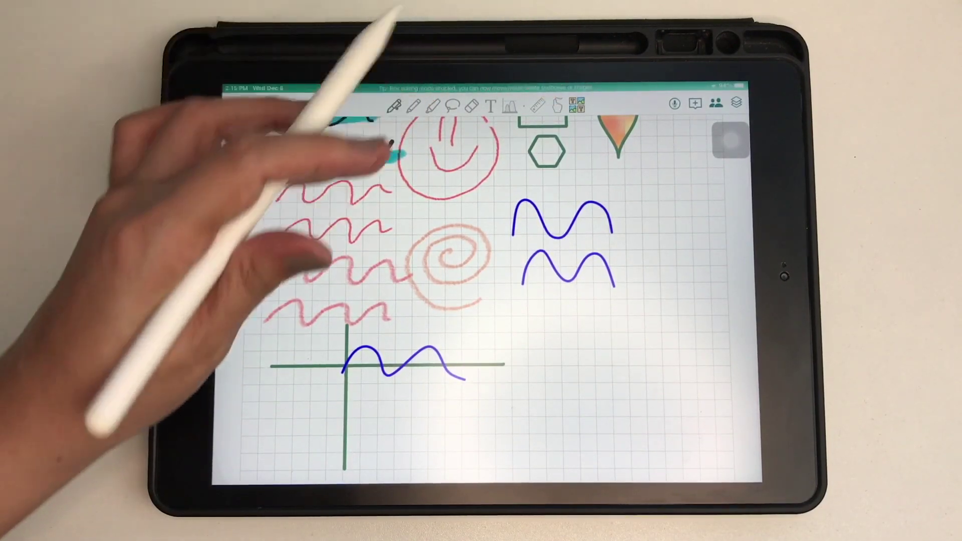
{"action": "scroll", "scroll_direction": "up", "scroll_amount": 3}
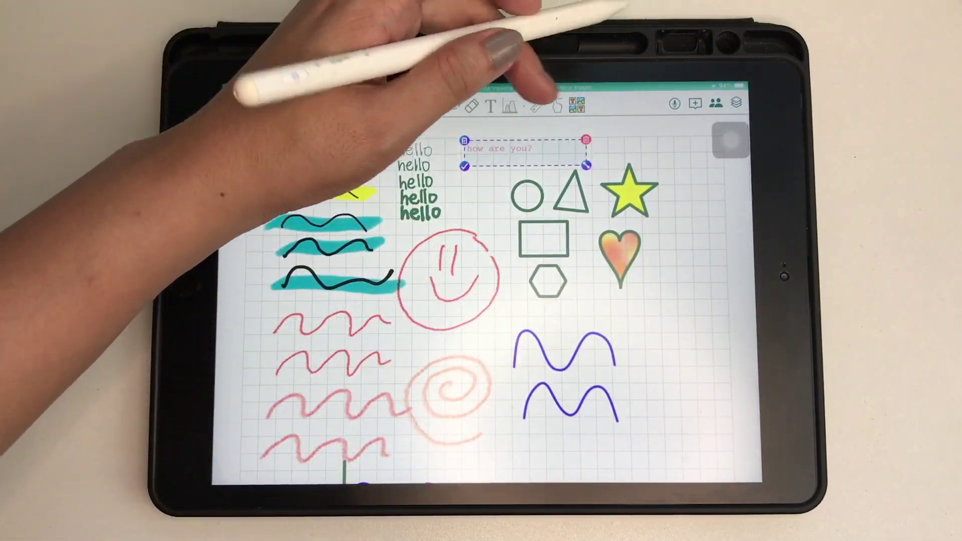
{"action": "left_click", "coordinate": [575, 101]}
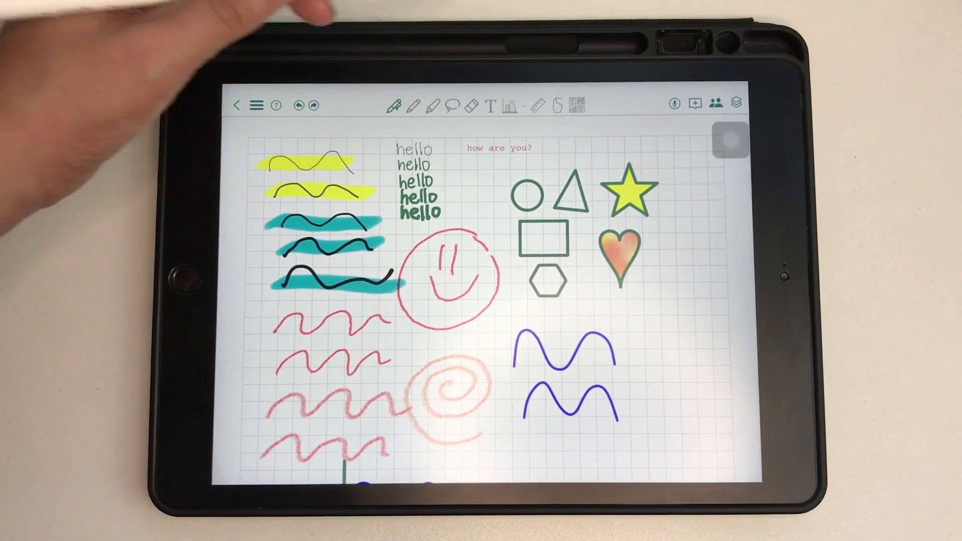
{"action": "left_click_drag", "start_coordinate": [729, 140], "coordinate": [240, 139]}
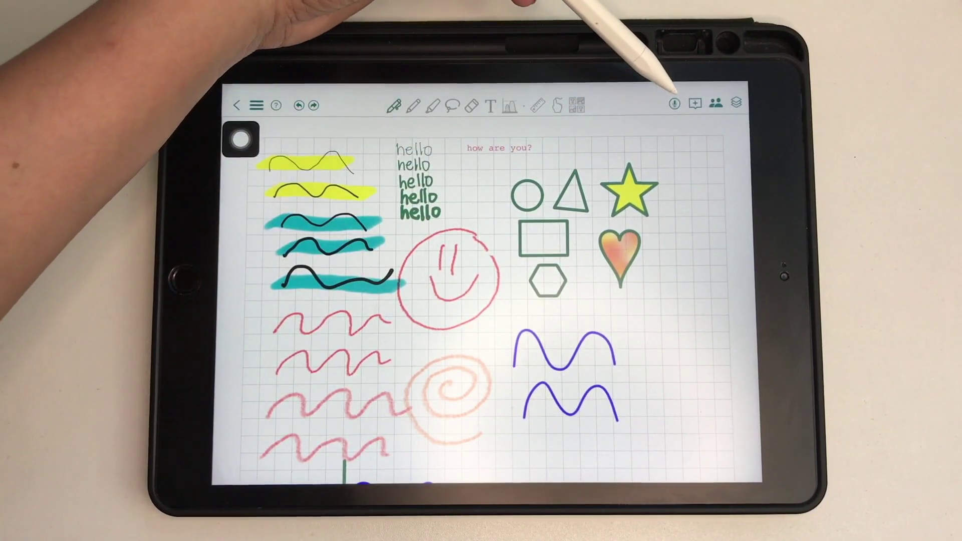
- Start an audio recording without microphone access and handwrite 'Collanote – free app' in green
{"action": "left_click", "coordinate": [674, 102]}
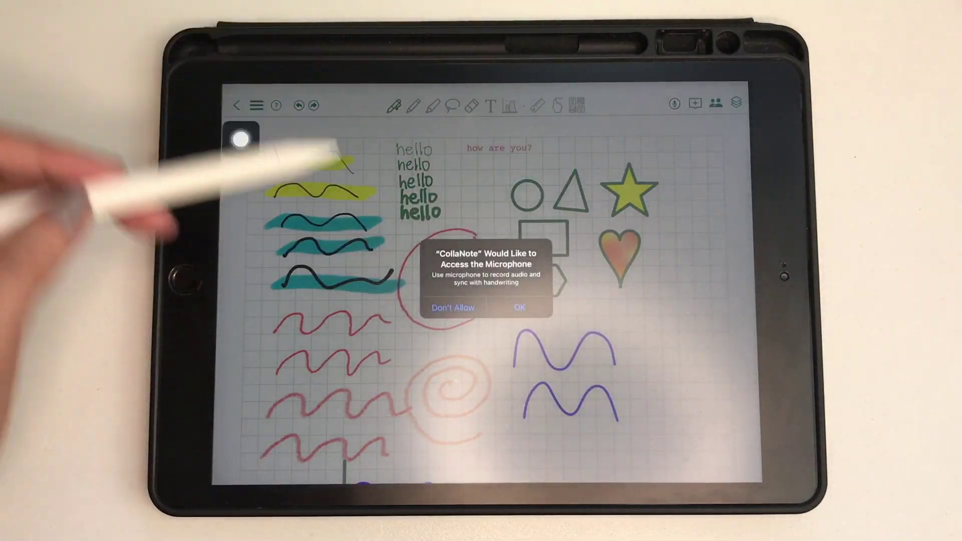
{"action": "left_click", "coordinate": [439, 309]}
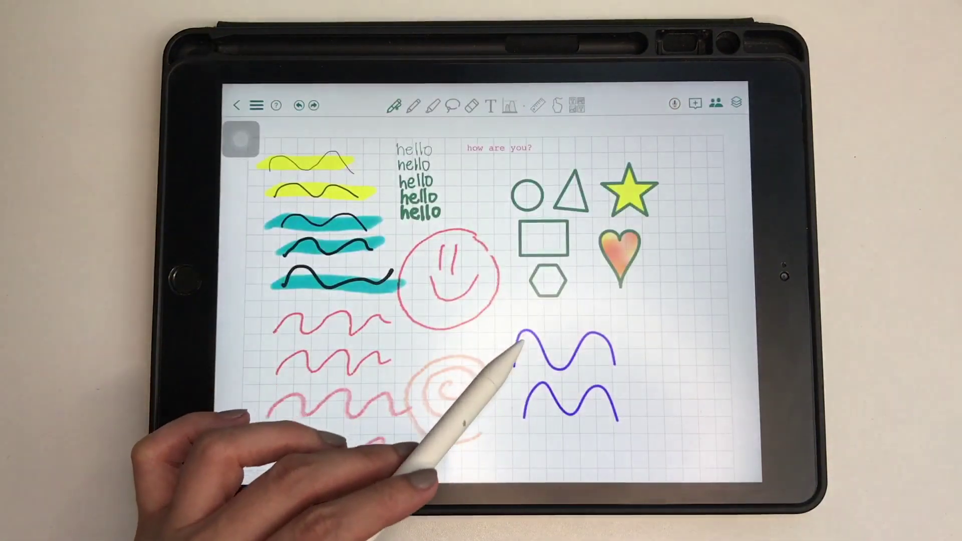
{"action": "left_click_drag", "start_coordinate": [297, 214], "coordinate": [470, 212]}
{"action": "left_click_drag", "start_coordinate": [255, 312], "coordinate": [473, 275]}
{"action": "left_click_drag", "start_coordinate": [406, 352], "coordinate": [427, 350]}
{"action": "left_click_drag", "start_coordinate": [460, 320], "coordinate": [463, 410]}
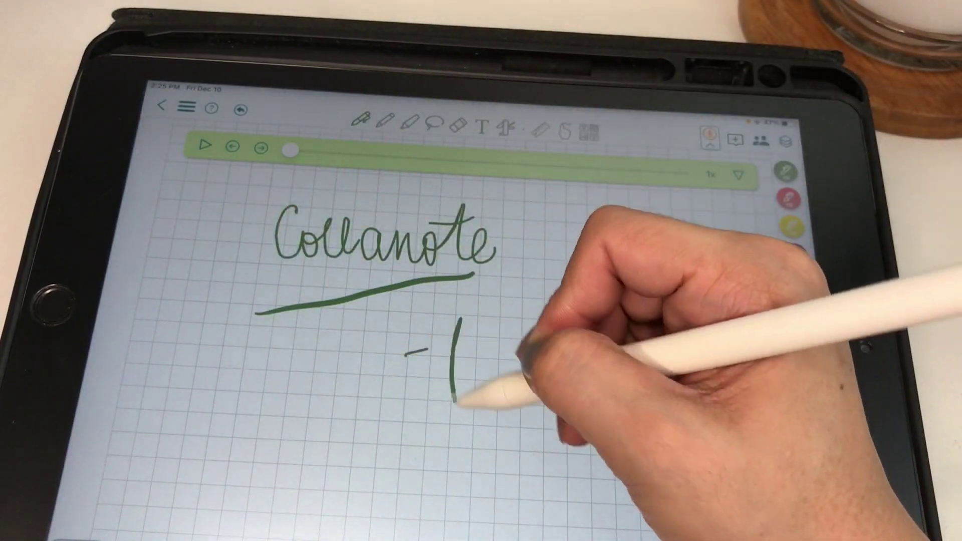
{"action": "left_click_drag", "start_coordinate": [451, 361], "coordinate": [642, 395]}
{"action": "left_click", "coordinate": [240, 110]}
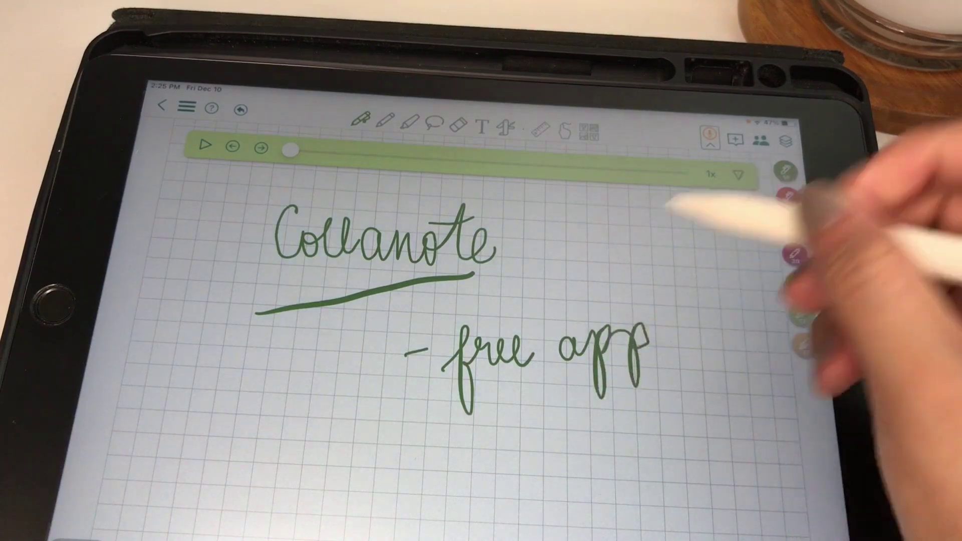
{"action": "left_click_drag", "start_coordinate": [500, 466], "coordinate": [692, 376]}
- Replay the note, delete both audio recordings, and close the playback bar
{"action": "left_click", "coordinate": [205, 143]}
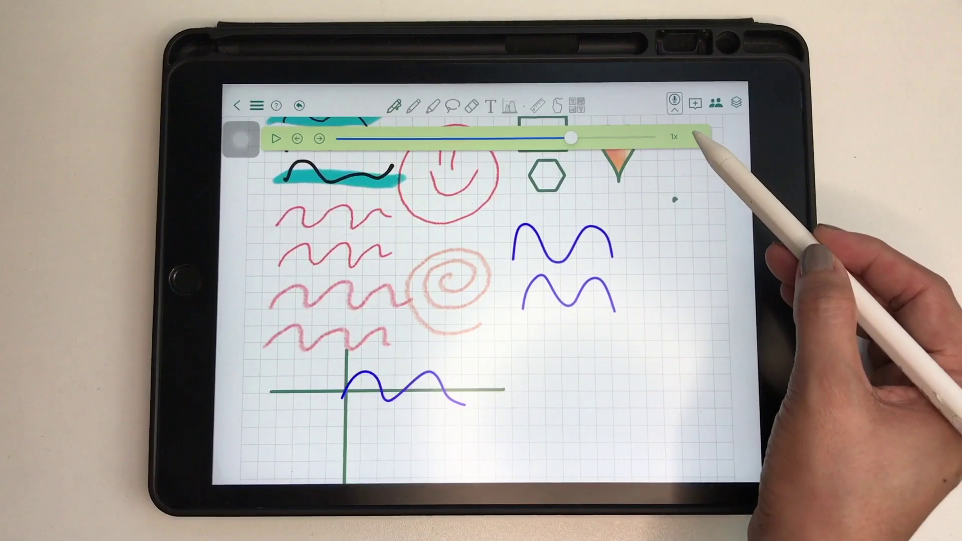
{"action": "left_click", "coordinate": [704, 222]}
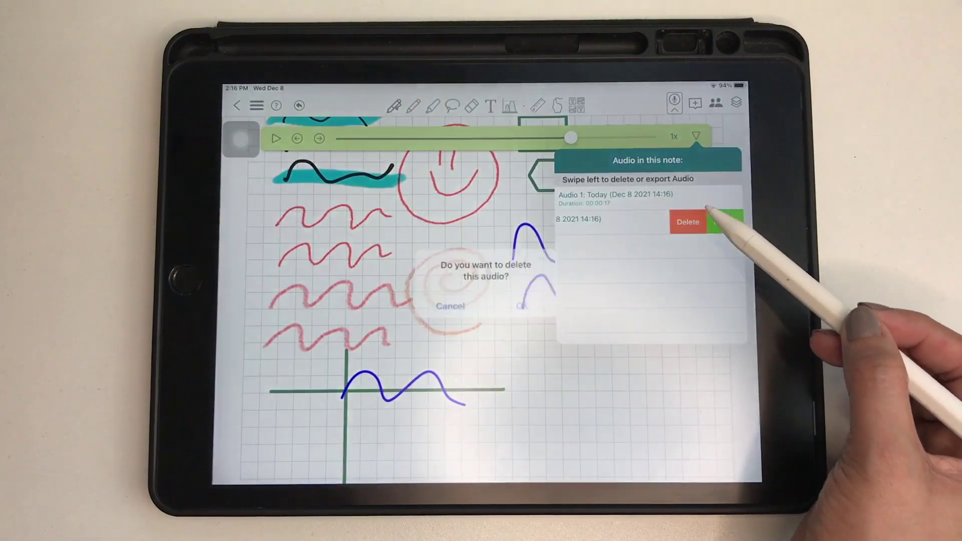
{"action": "left_click", "coordinate": [519, 304]}
{"action": "left_click_drag", "start_coordinate": [722, 197], "coordinate": [647, 197]}
{"action": "left_click", "coordinate": [687, 197]}
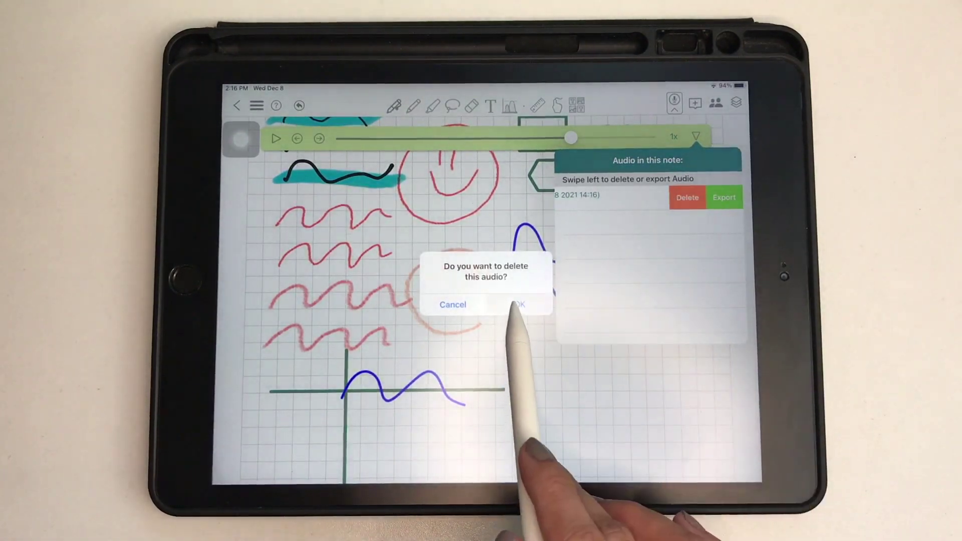
{"action": "left_click", "coordinate": [522, 302]}
{"action": "left_click", "coordinate": [621, 157]}
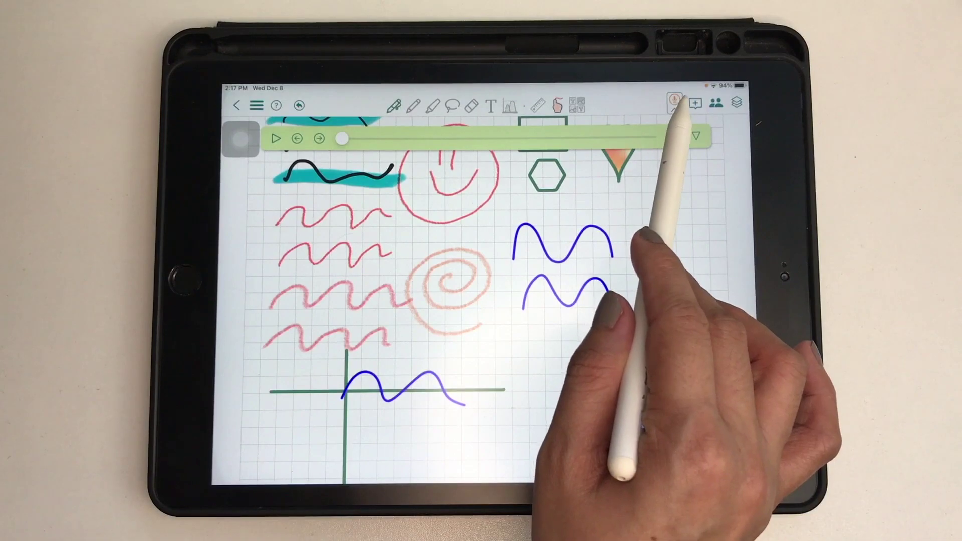
{"action": "left_click", "coordinate": [674, 103]}
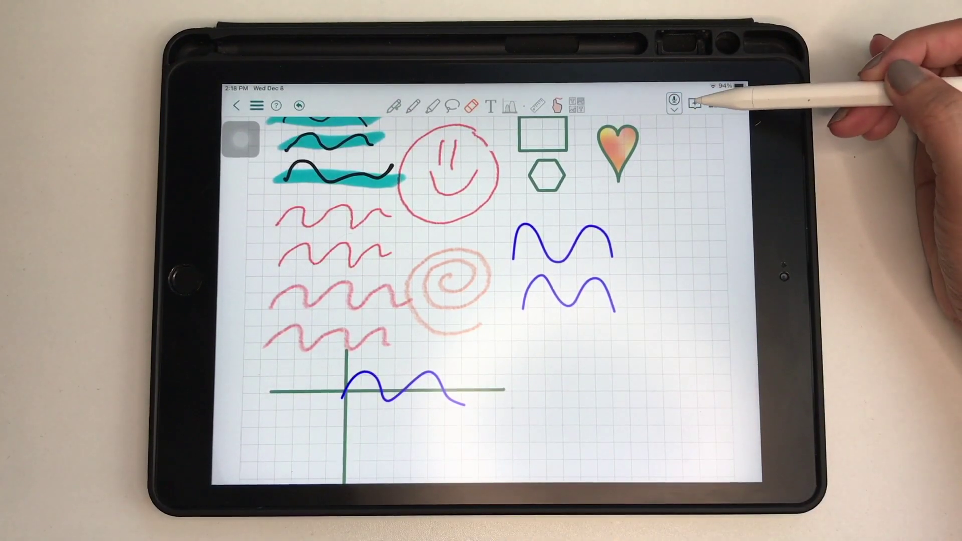
{"action": "left_click", "coordinate": [695, 103]}
- Browse the Image and Text and Scan insert options without adding a photo
{"action": "left_click", "coordinate": [576, 151]}
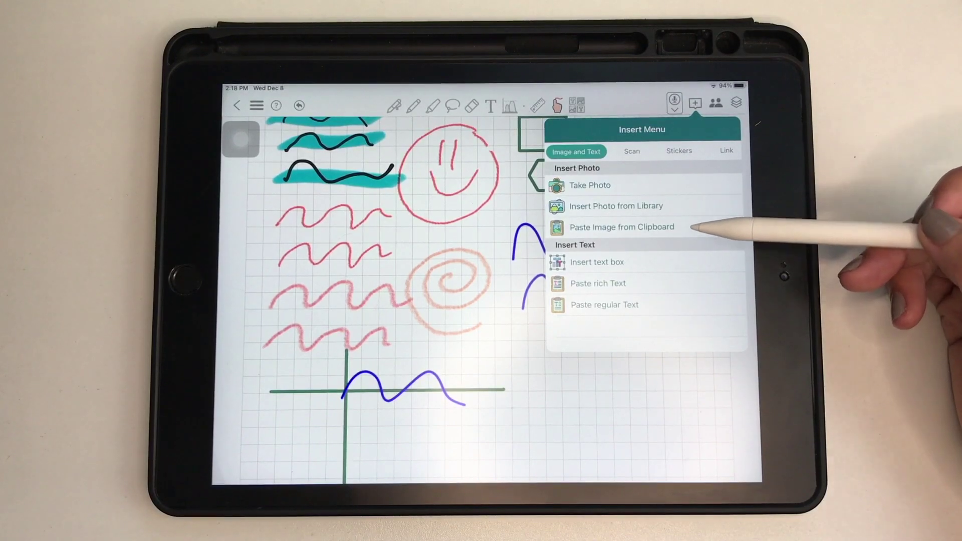
{"action": "left_click", "coordinate": [721, 206]}
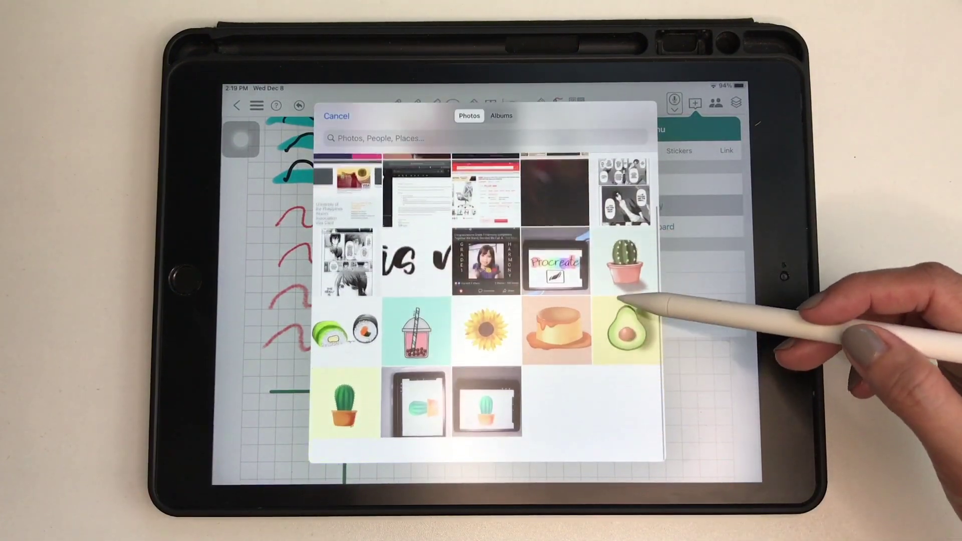
{"action": "left_click", "coordinate": [684, 331]}
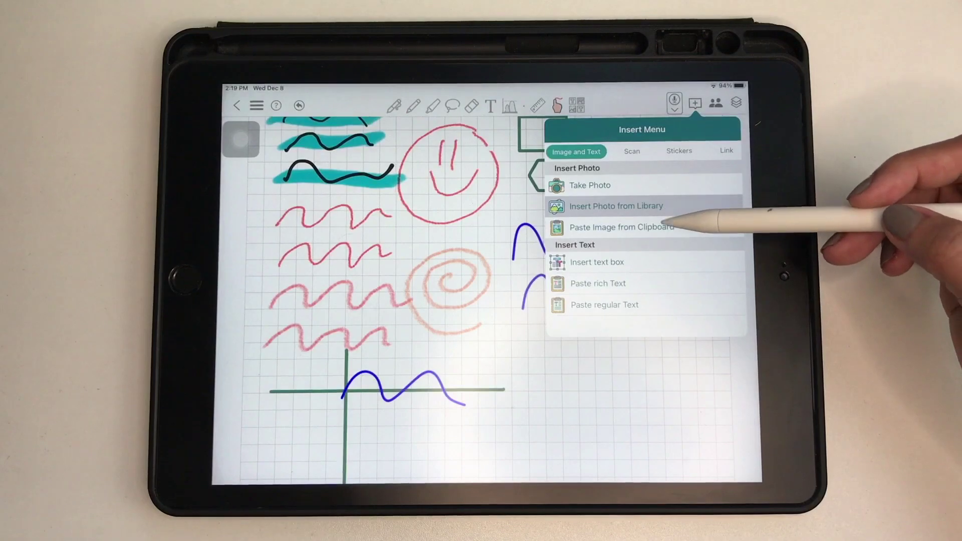
{"action": "left_click", "coordinate": [636, 152]}
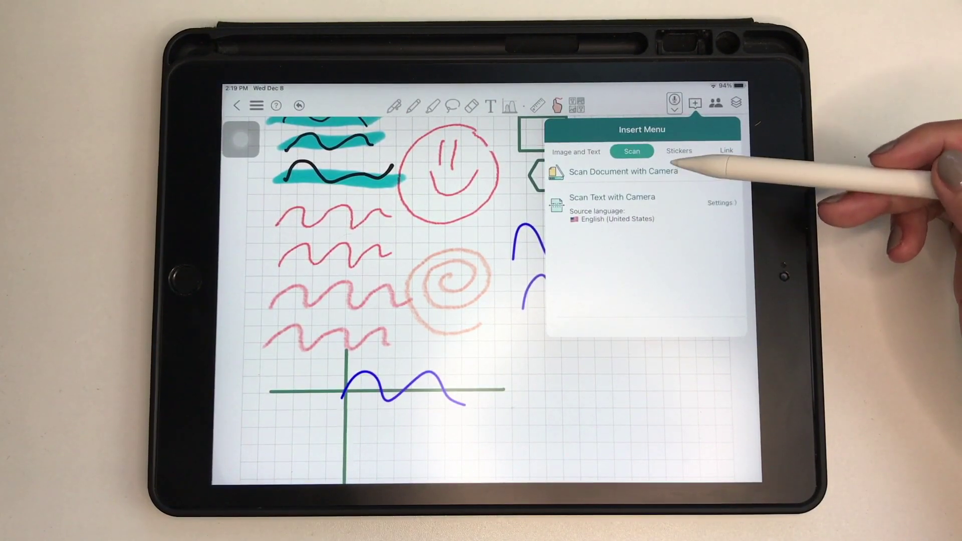
- Place a red pushpin from the School Supplies sticker pack beside the heart
{"action": "left_click", "coordinate": [680, 150]}
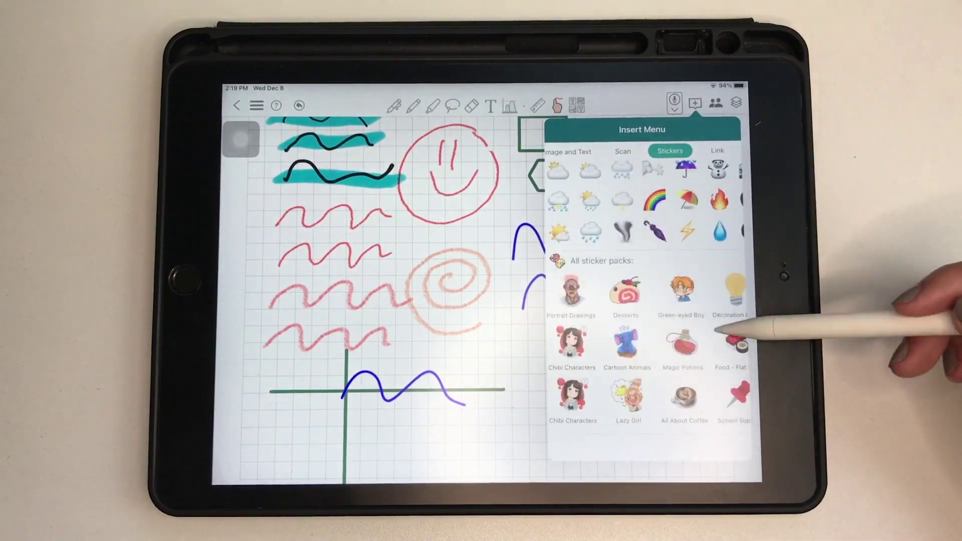
{"action": "scroll", "scroll_direction": "down", "scroll_amount": 3}
{"action": "left_click", "coordinate": [673, 428]}
{"action": "left_click", "coordinate": [518, 248]}
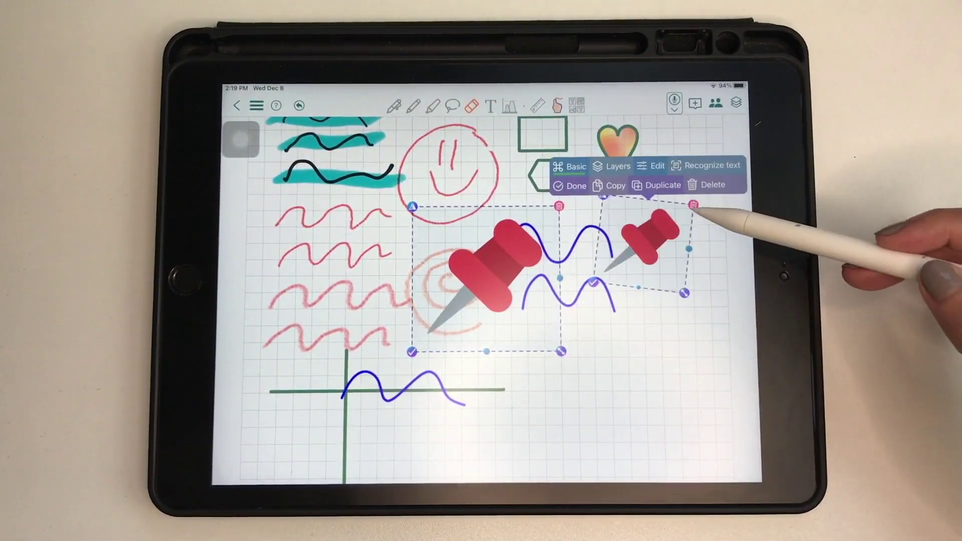
- Check the Link suggestions, close the Insert Menu, and view the note's collaborators
{"action": "left_click", "coordinate": [695, 103]}
{"action": "left_click", "coordinate": [718, 151]}
{"action": "scroll", "scroll_direction": "down", "scroll_amount": 3}
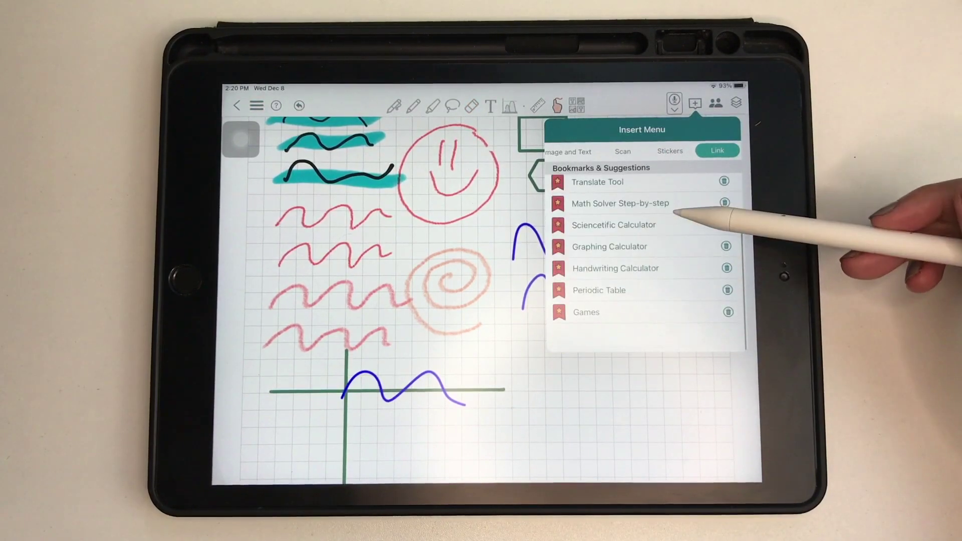
{"action": "scroll", "scroll_direction": "up", "scroll_amount": 3}
{"action": "left_click", "coordinate": [754, 96]}
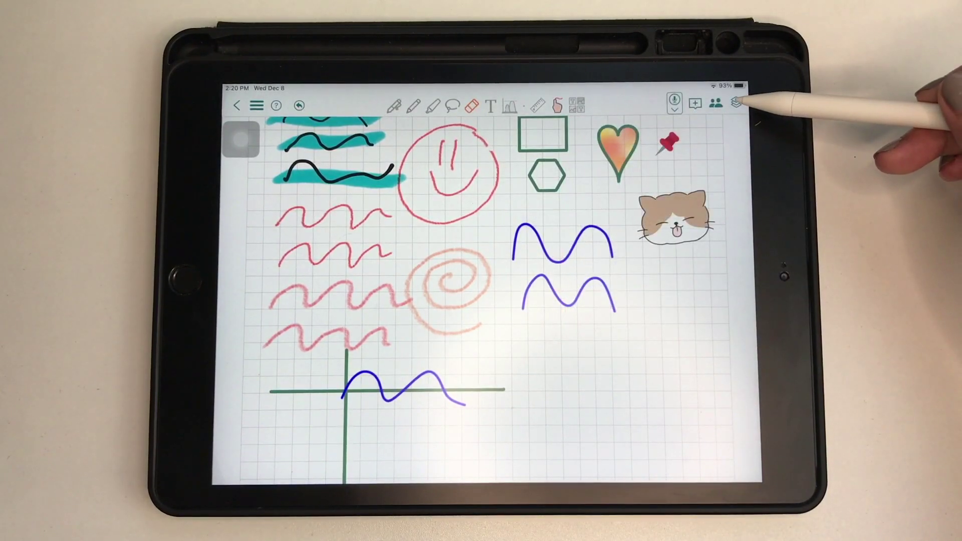
{"action": "left_click", "coordinate": [717, 102]}
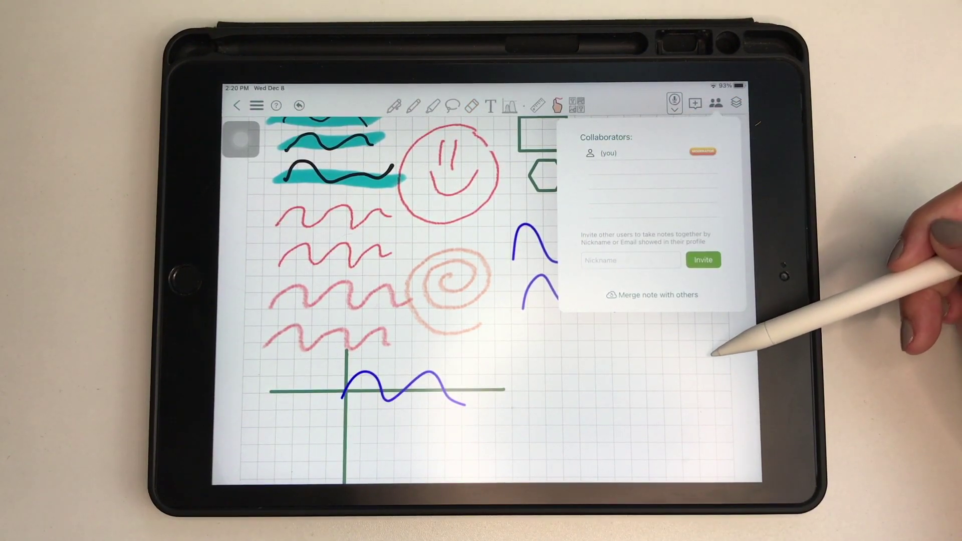
- Dismiss the collaborators list and add a blank page after page 5 in the page thumbnails
{"action": "left_click", "coordinate": [712, 354]}
{"action": "left_click", "coordinate": [735, 103]}
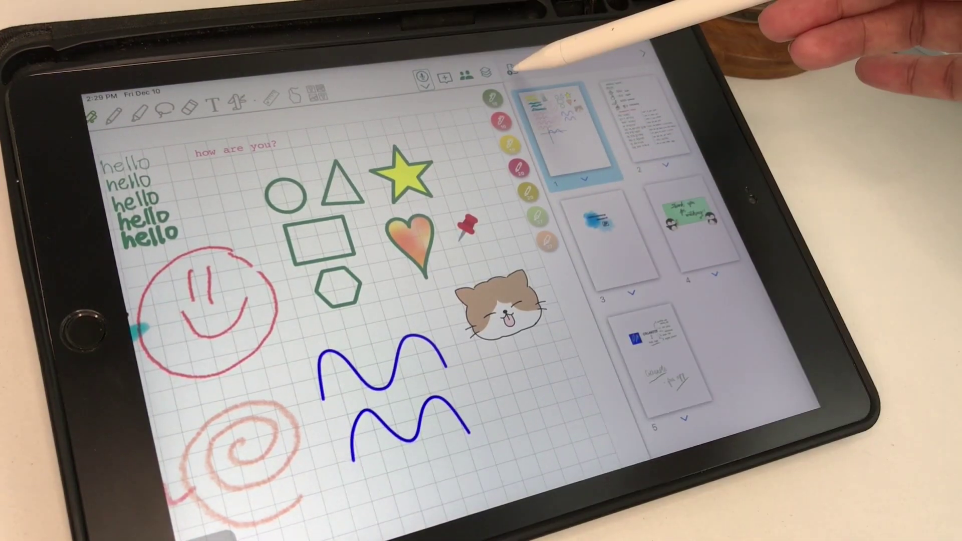
{"action": "left_click", "coordinate": [444, 77]}
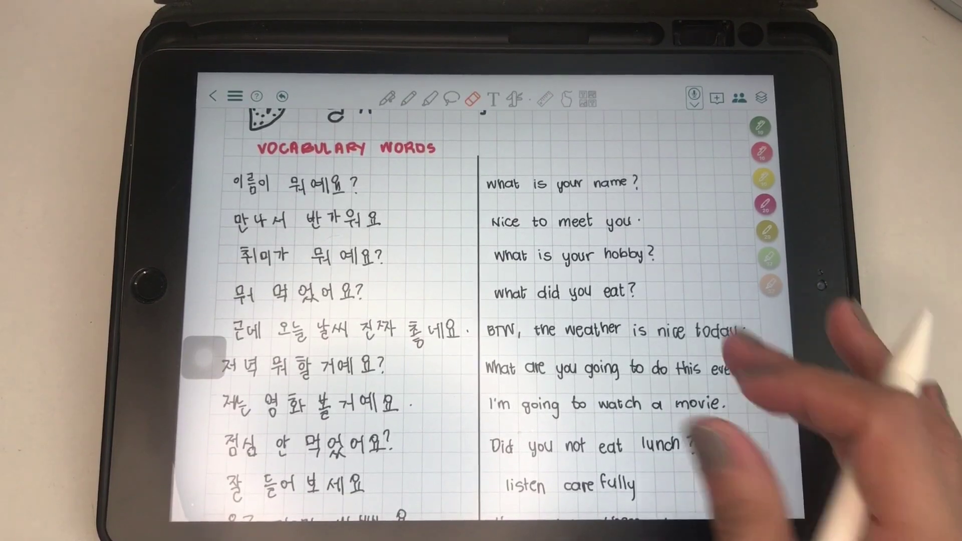
{"action": "scroll", "scroll_direction": "down", "scroll_amount": 3}
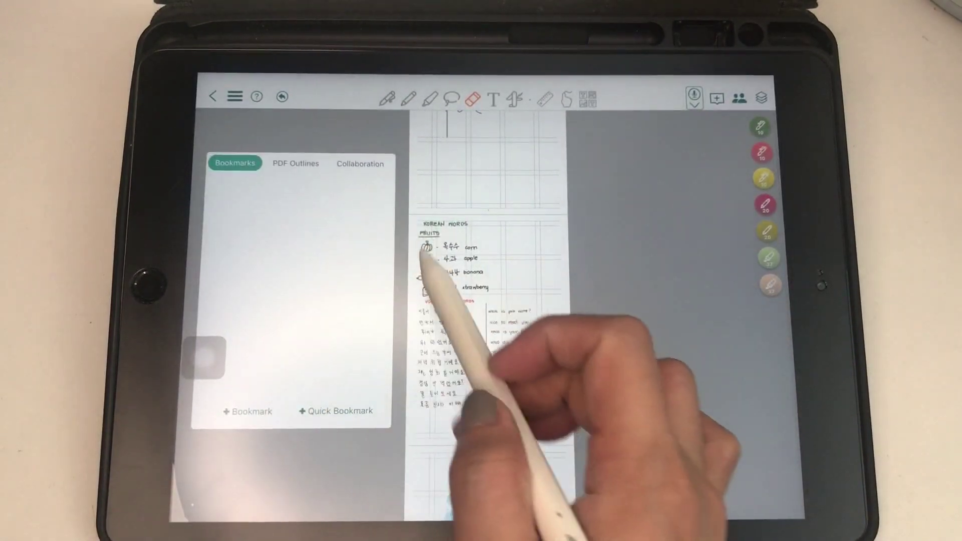
- Check PDF Outlines and Collaboration, create the red 'memorize!' bookmark, then jump to its page
{"action": "left_click", "coordinate": [296, 163]}
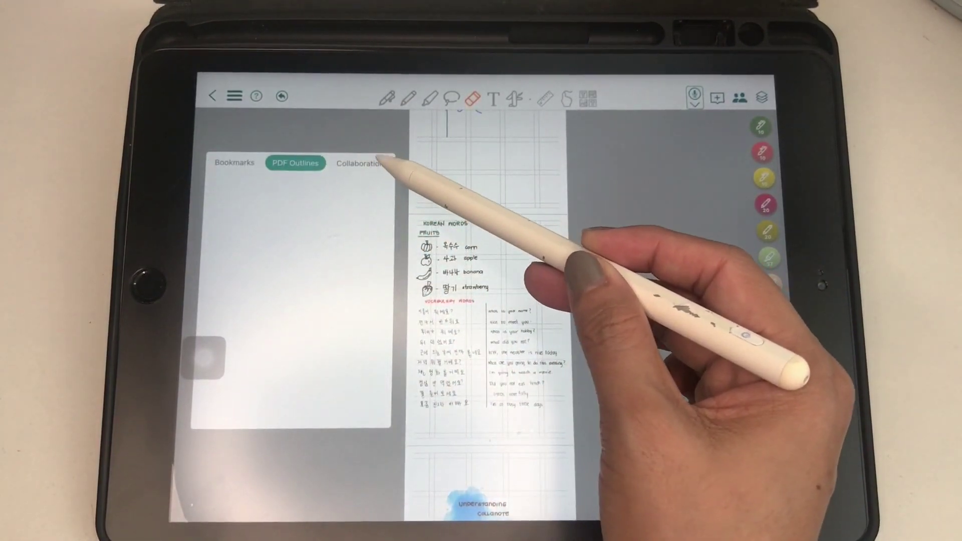
{"action": "left_click", "coordinate": [360, 163]}
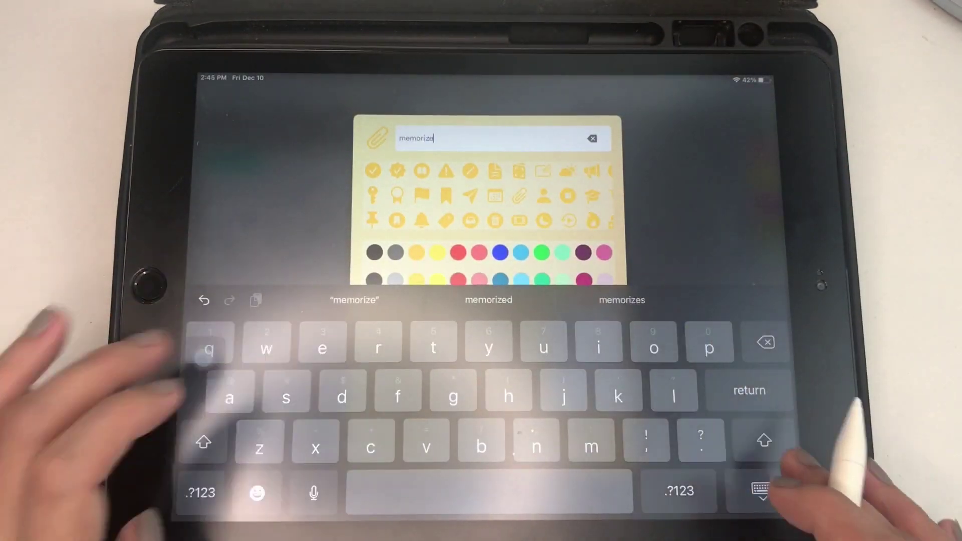
{"action": "type", "text": "!"}
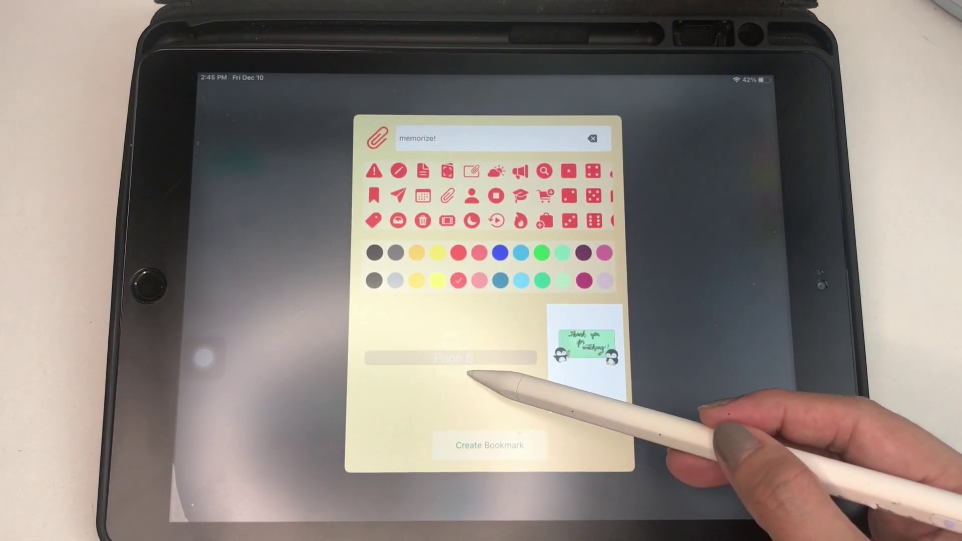
{"action": "left_click", "coordinate": [466, 361]}
{"action": "left_click", "coordinate": [488, 444]}
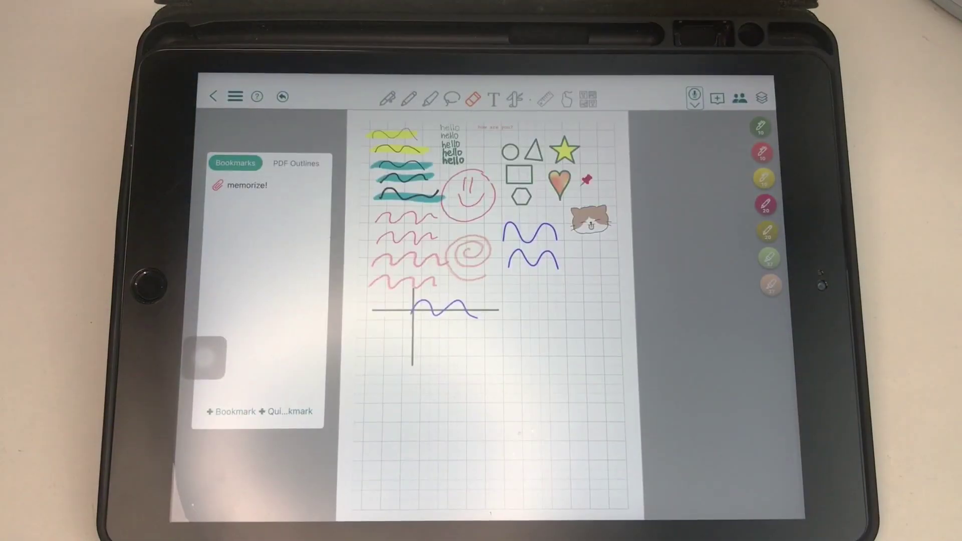
{"action": "left_click", "coordinate": [226, 185]}
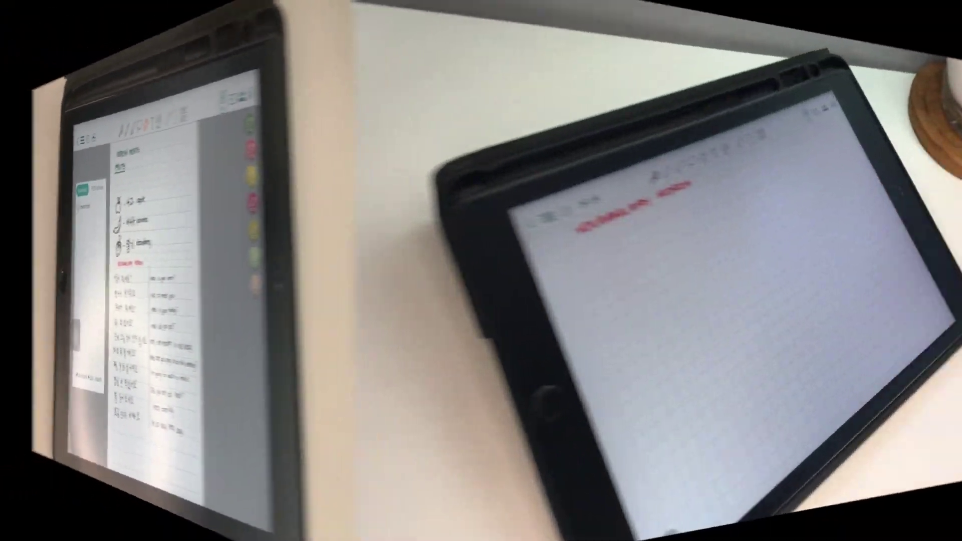
- Handwrite two Korean phrases with English translations such as 'What is your name?'
{"action": "left_click_drag", "start_coordinate": [235, 259], "coordinate": [351, 239]}
{"action": "left_click_drag", "start_coordinate": [457, 187], "coordinate": [579, 162]}
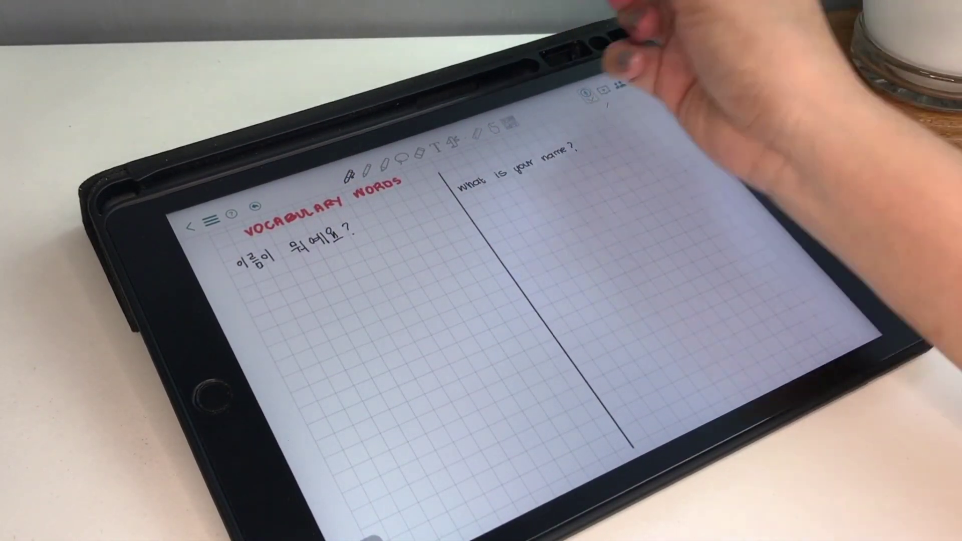
{"action": "left_click_drag", "start_coordinate": [255, 294], "coordinate": [391, 245]}
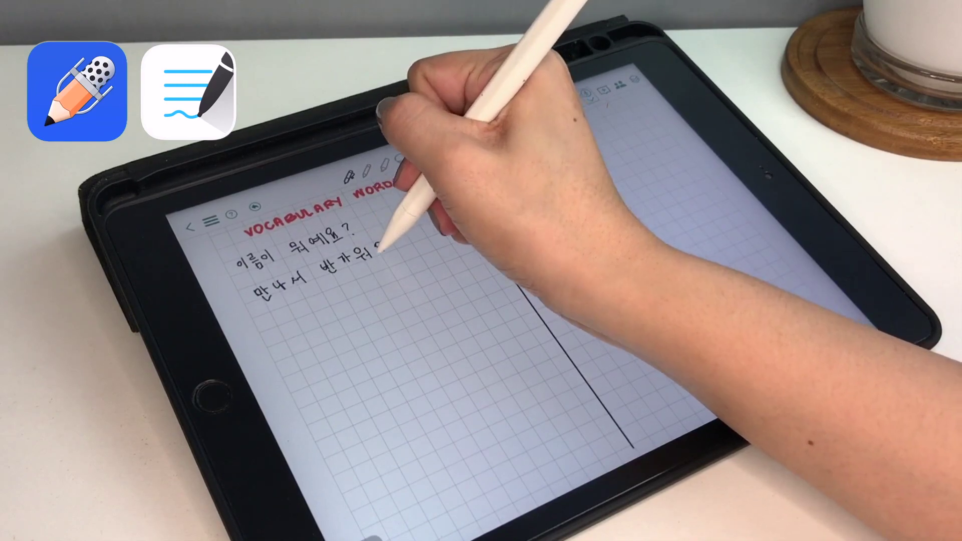
{"action": "left_click_drag", "start_coordinate": [519, 171], "coordinate": [556, 162]}
{"action": "left_click_drag", "start_coordinate": [480, 214], "coordinate": [519, 199]}
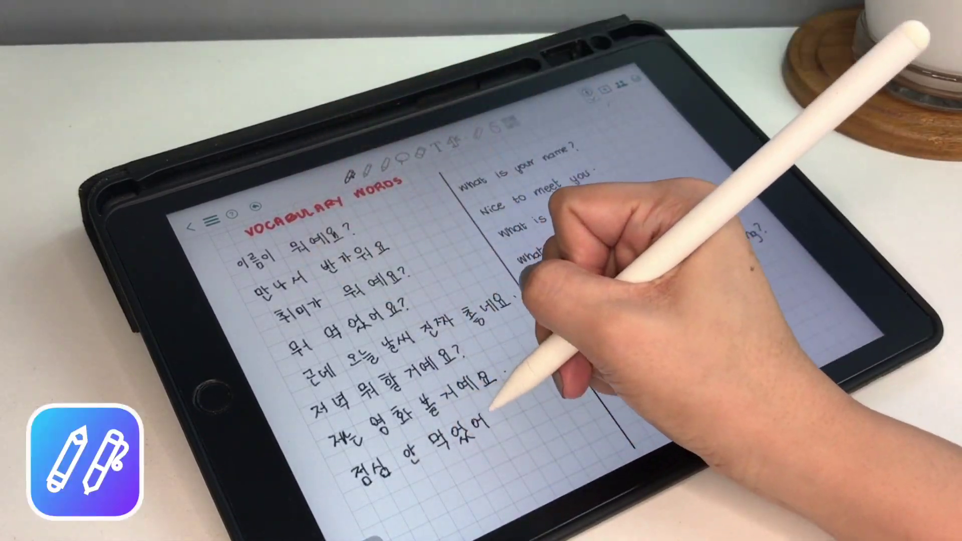